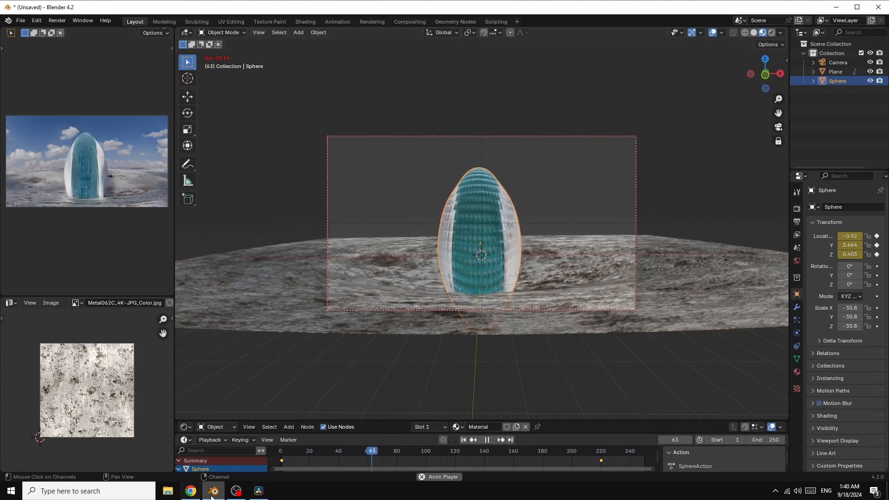
Switch to Chrome to view the YouTube channel's video list and return to Blender
{"action": "left_click", "coordinate": [190, 490]}
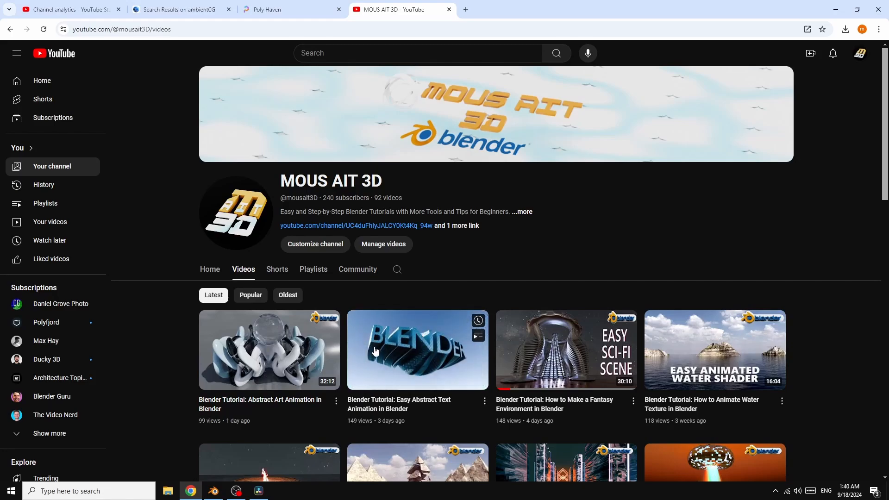
{"action": "left_click", "coordinate": [213, 492]}
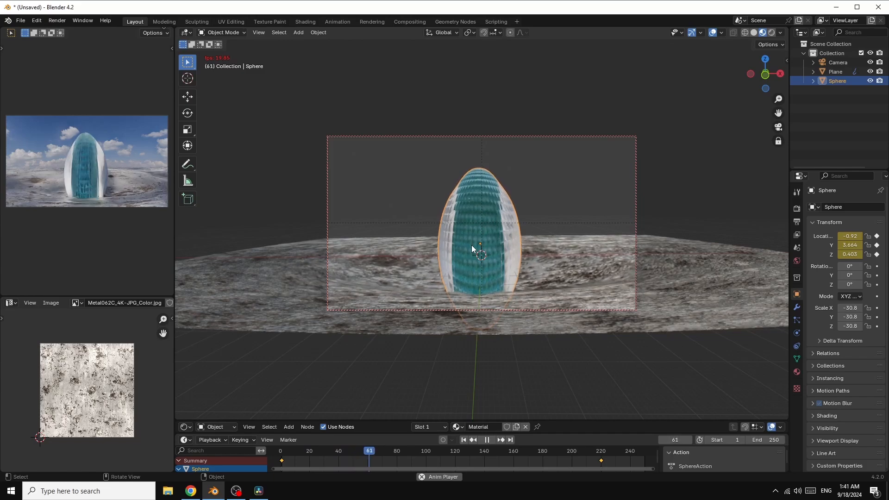
Pause the animation and try the sphere's Cast modifier with only the Z axis and with only the X axis enabled
{"action": "left_click", "coordinate": [797, 307]}
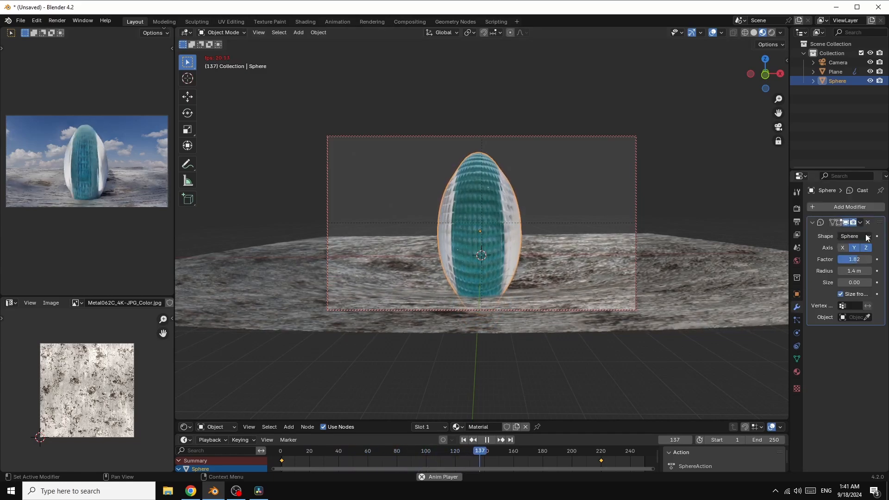
{"action": "left_click", "coordinate": [487, 440]}
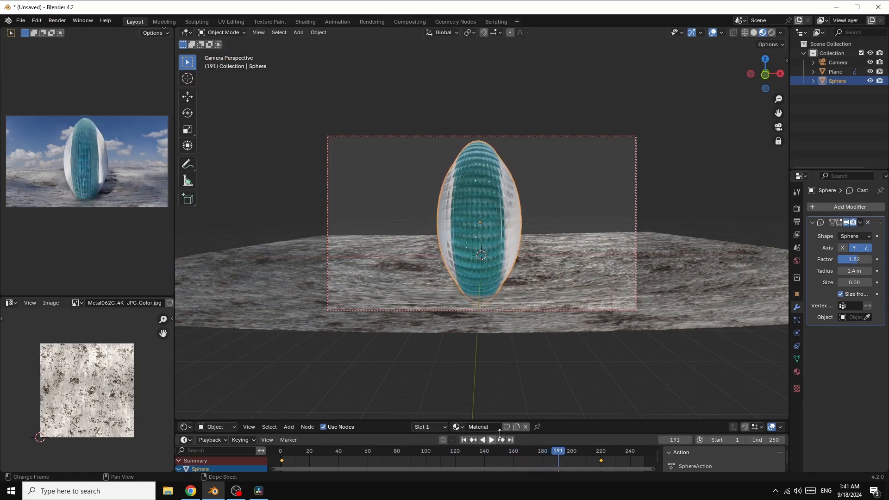
{"action": "left_click", "coordinate": [856, 248]}
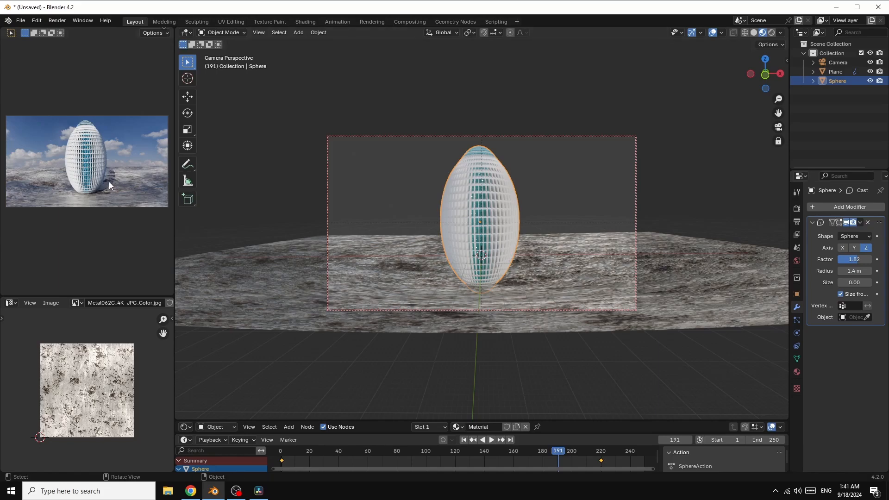
{"action": "left_click", "coordinate": [842, 247]}
{"action": "left_click", "coordinate": [866, 248]}
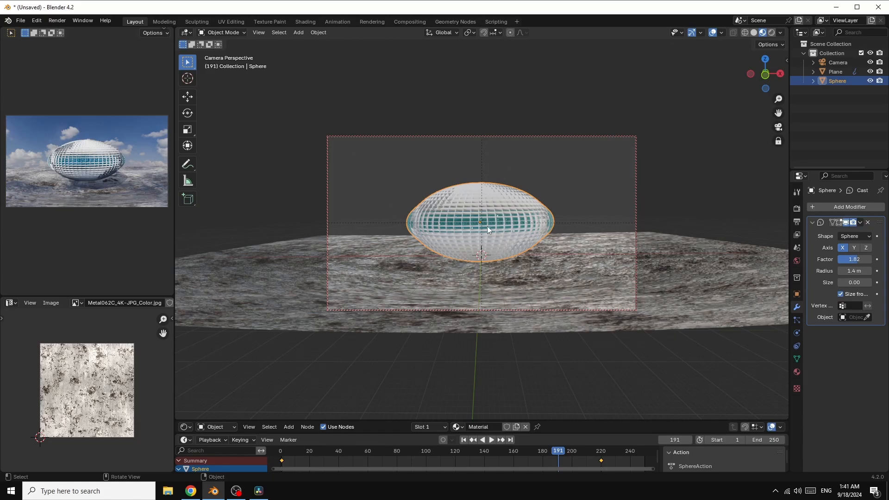
{"action": "mouse_move", "coordinate": [859, 263]}
{"action": "left_mouse_down"}
{"action": "mouse_move", "coordinate": [881, 263]}
{"action": "mouse_move", "coordinate": [855, 263]}
{"action": "mouse_move", "coordinate": [863, 263]}
{"action": "mouse_move", "coordinate": [847, 273]}
{"action": "left_mouse_up"}
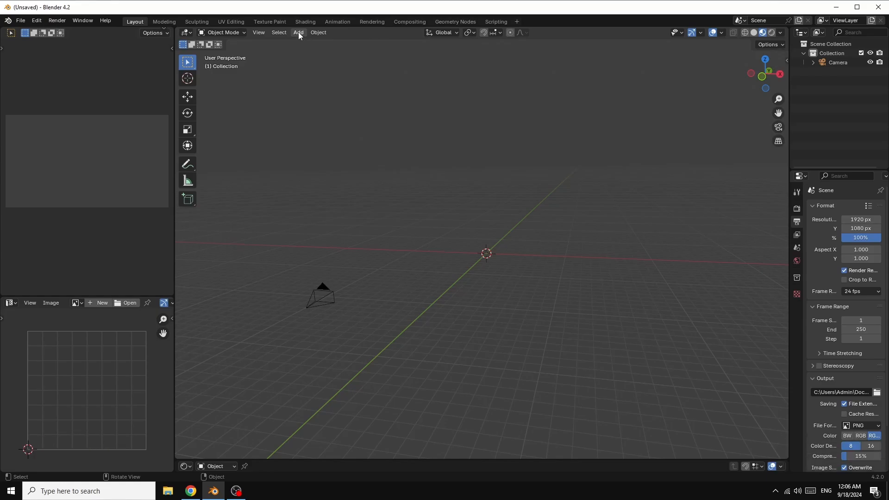
Add a UV sphere with 64 segments and 32 rings and shade it smooth
{"action": "left_click", "coordinate": [298, 32]}
{"action": "mouse_move", "coordinate": [313, 42]}
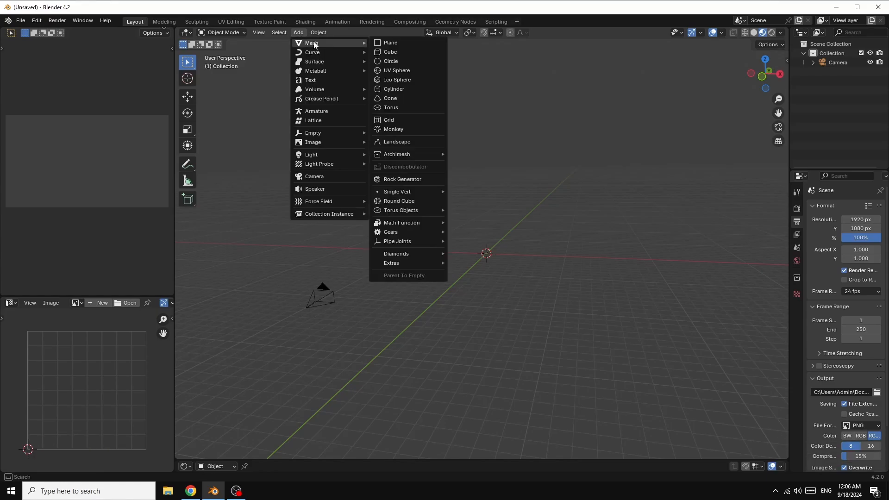
{"action": "left_click", "coordinate": [403, 72]}
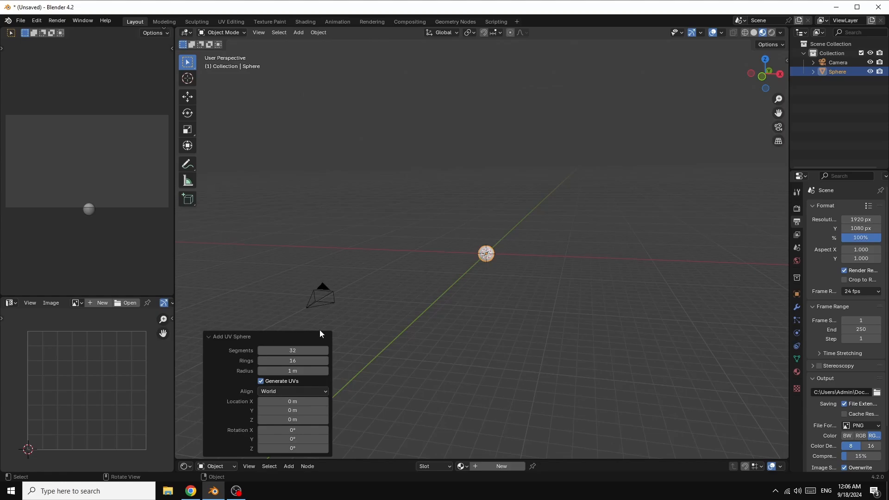
{"action": "left_click_drag", "start_coordinate": [291, 350], "coordinate": [305, 364]}
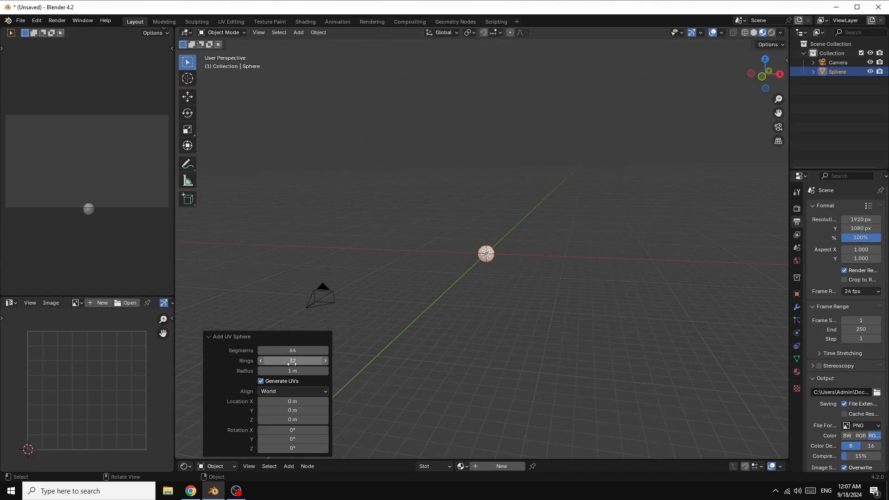
{"action": "right_click", "coordinate": [488, 256]}
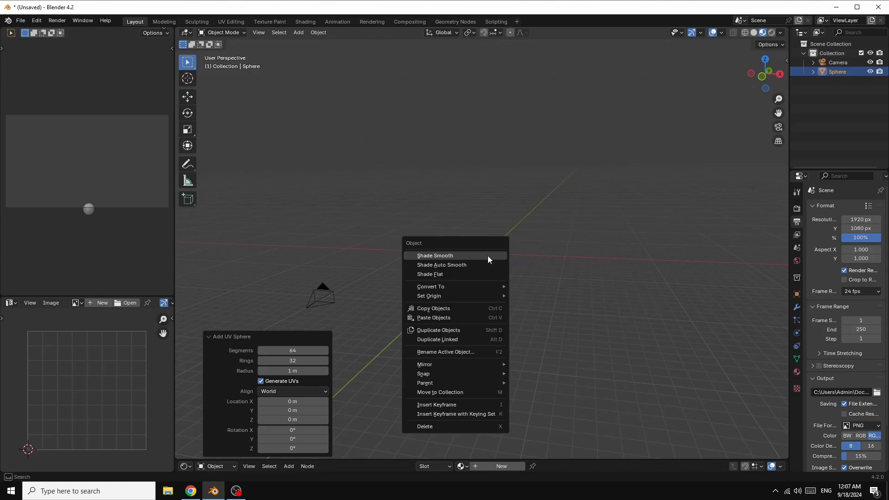
{"action": "left_click", "coordinate": [469, 256]}
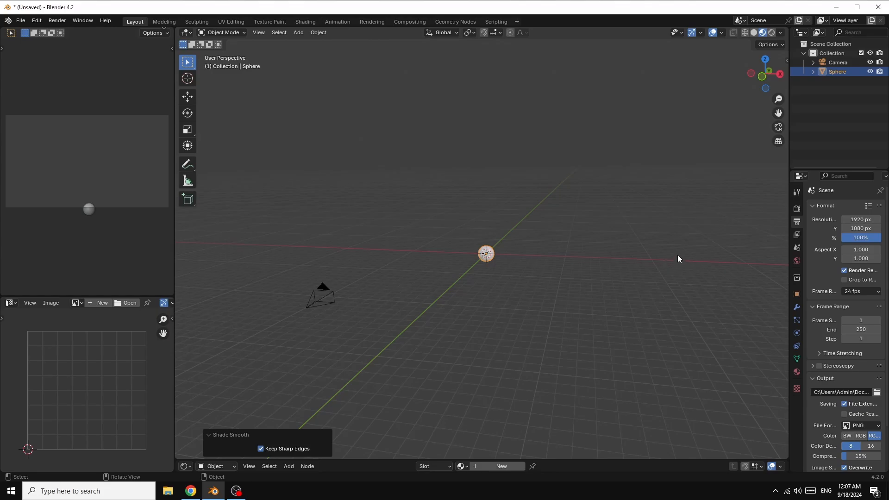
Move the sphere up about 4.99 m along the Z axis
{"action": "scroll", "coordinate": [677, 255], "scroll_direction": "up", "scroll_amount": 3}
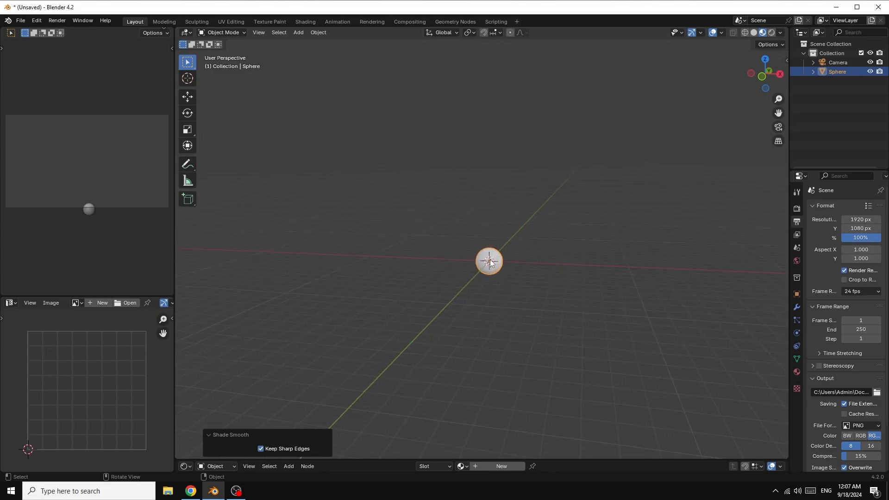
{"action": "key", "text": "g"}
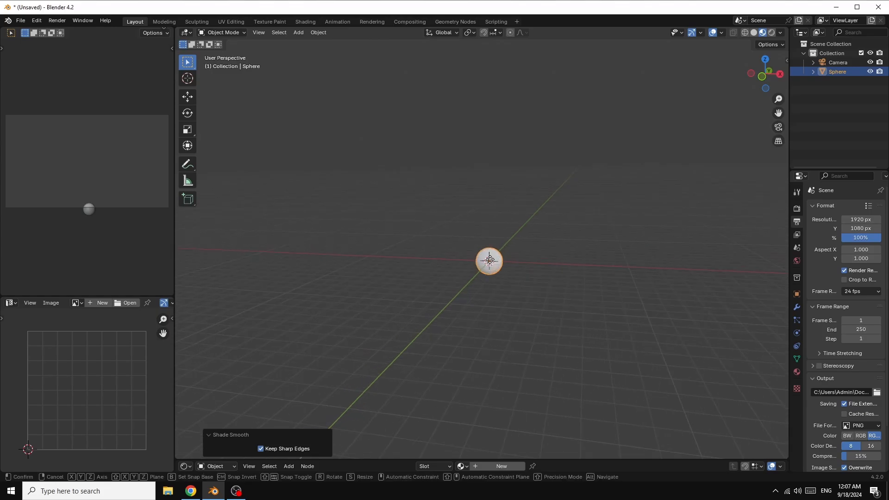
{"action": "key", "text": "z"}
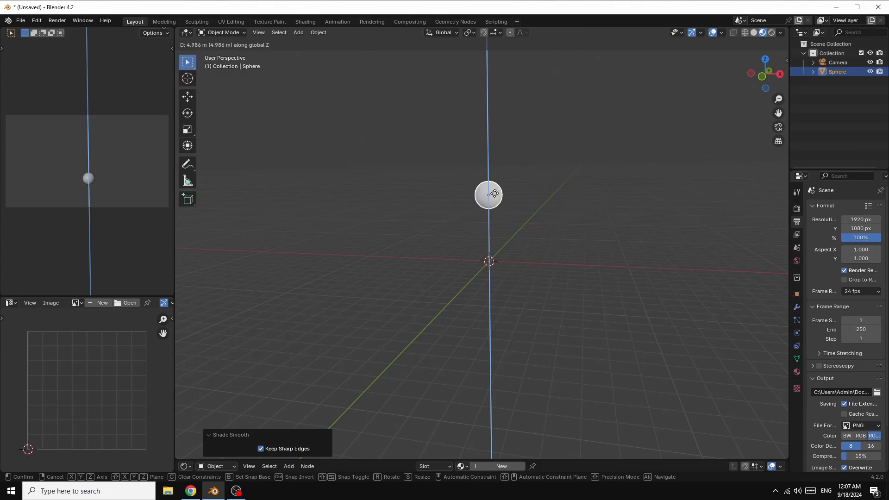
{"action": "left_click", "coordinate": [493, 193]}
{"action": "left_click", "coordinate": [797, 307]}
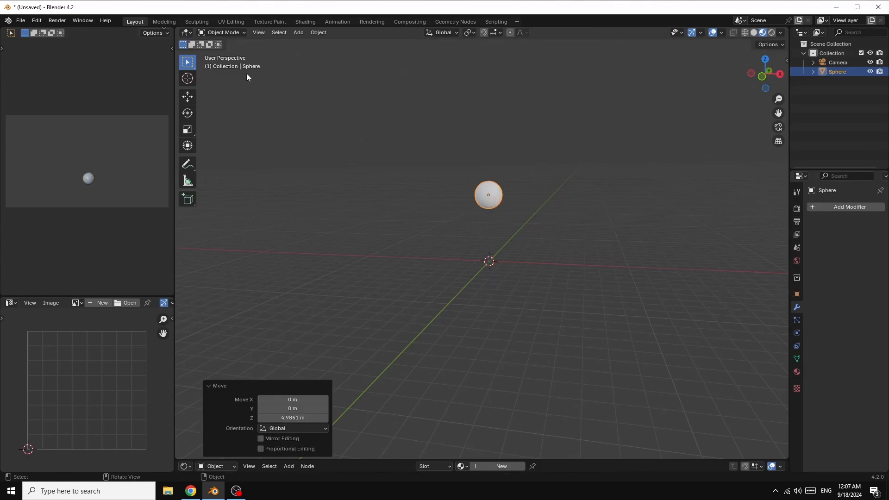
In Edit Mode with face selection, extrude all of the sphere's faces individually with an offset of about -0.077 m
{"action": "left_click", "coordinate": [222, 33]}
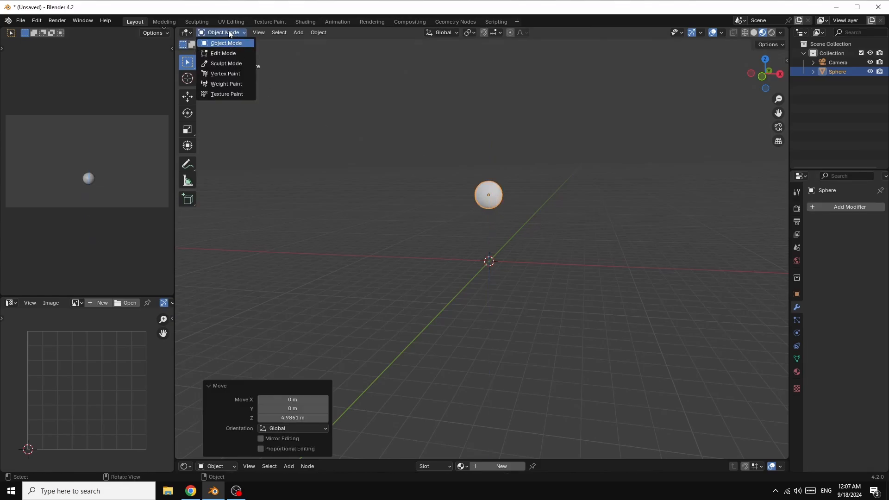
{"action": "left_click", "coordinate": [223, 54]}
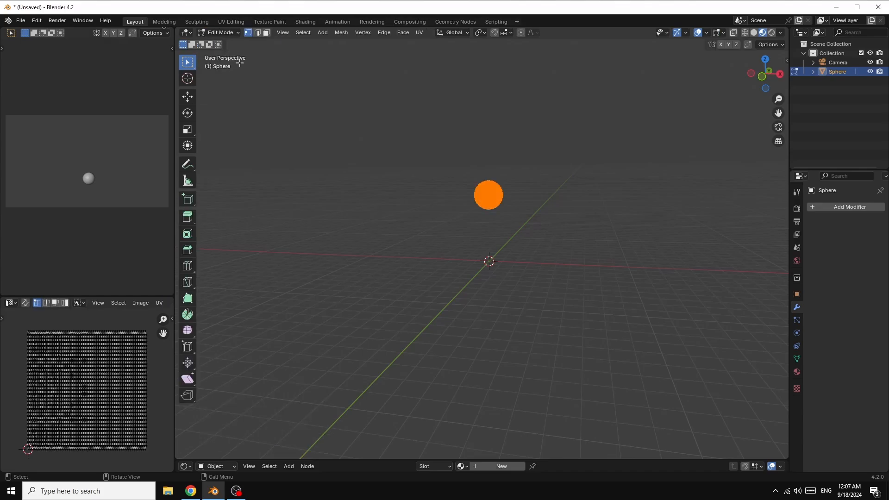
{"action": "scroll", "coordinate": [593, 213], "scroll_direction": "up", "scroll_amount": 8}
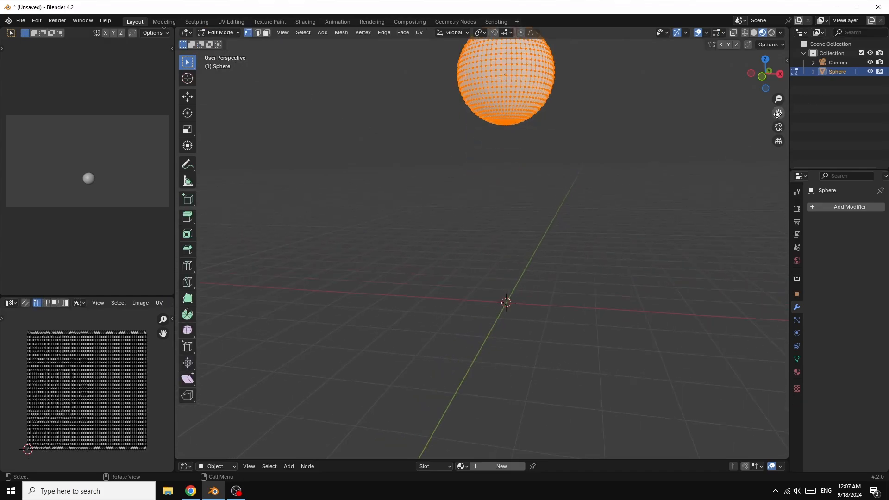
{"action": "left_click_drag", "start_coordinate": [779, 113], "coordinate": [783, 227]}
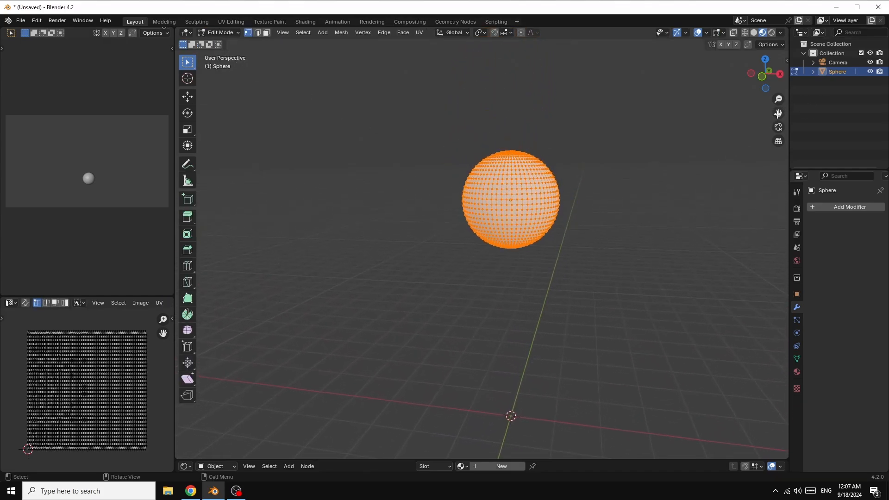
{"action": "left_click", "coordinate": [266, 33]}
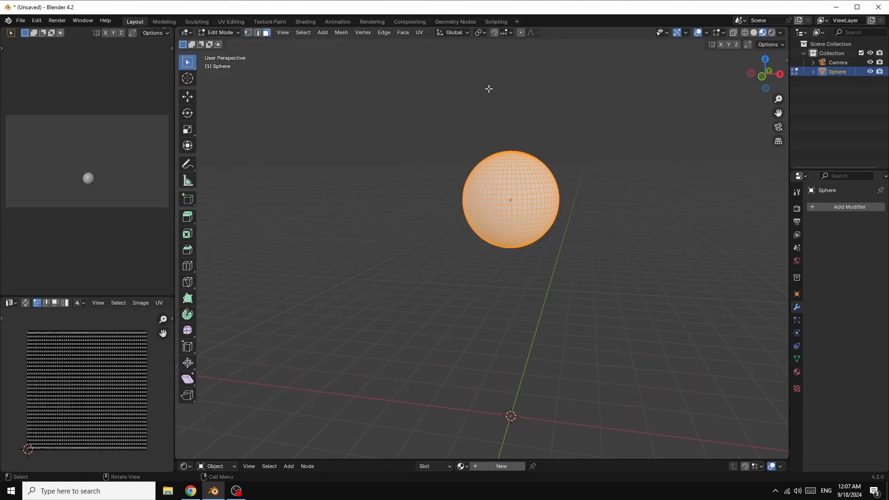
{"action": "left_click", "coordinate": [402, 32]}
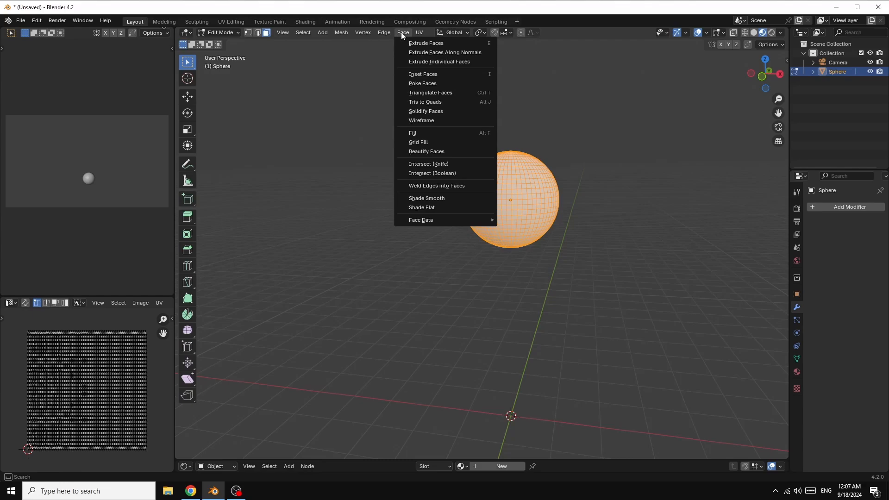
{"action": "left_click", "coordinate": [446, 61]}
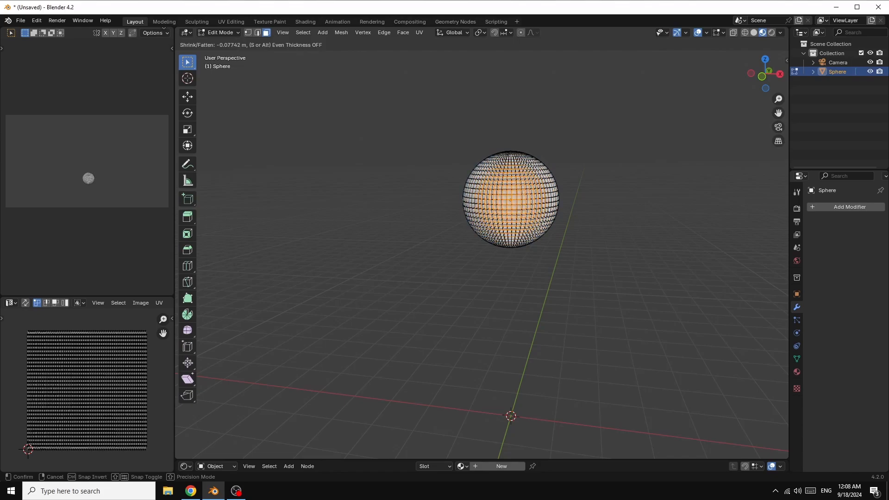
{"action": "left_click", "coordinate": [445, 62]}
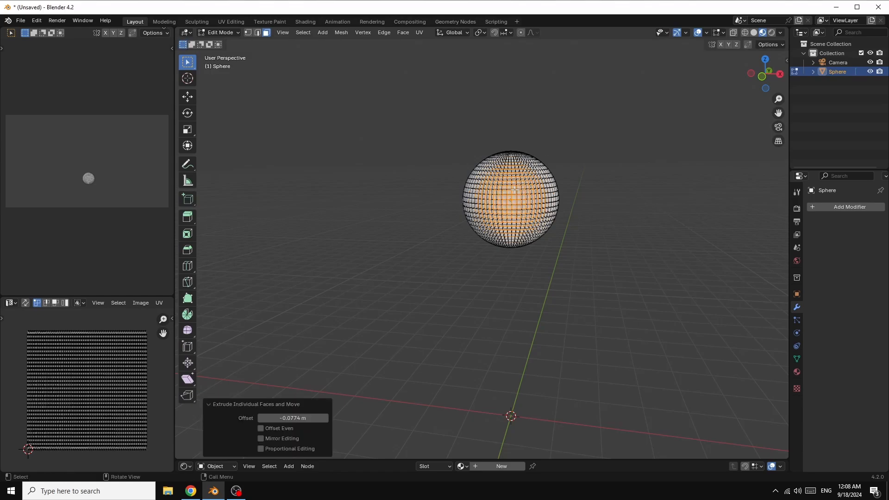
Return the sphere to Object Mode and give it a new material in a first material slot
{"action": "left_click", "coordinate": [797, 372]}
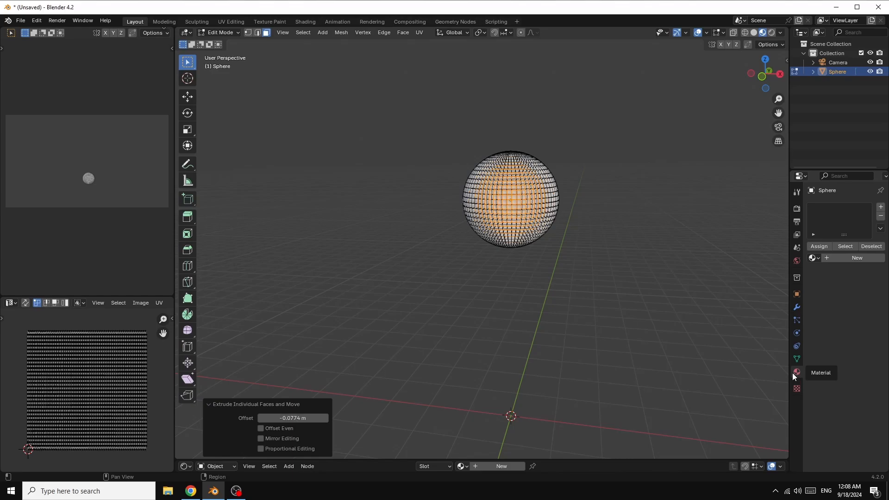
{"action": "left_click", "coordinate": [215, 31]}
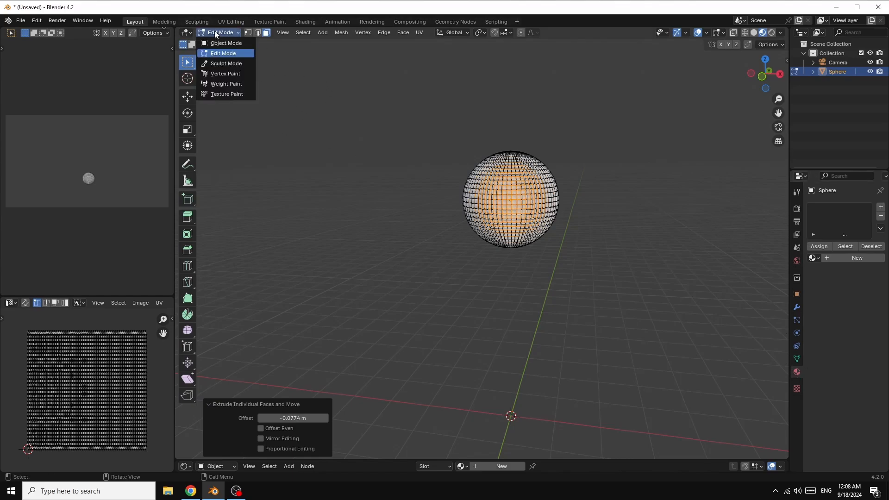
{"action": "left_click", "coordinate": [222, 43]}
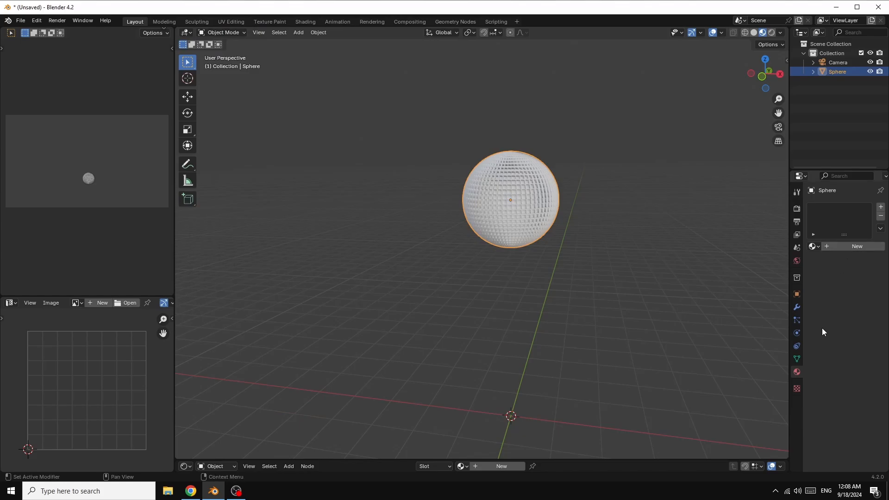
{"action": "left_click", "coordinate": [882, 210]}
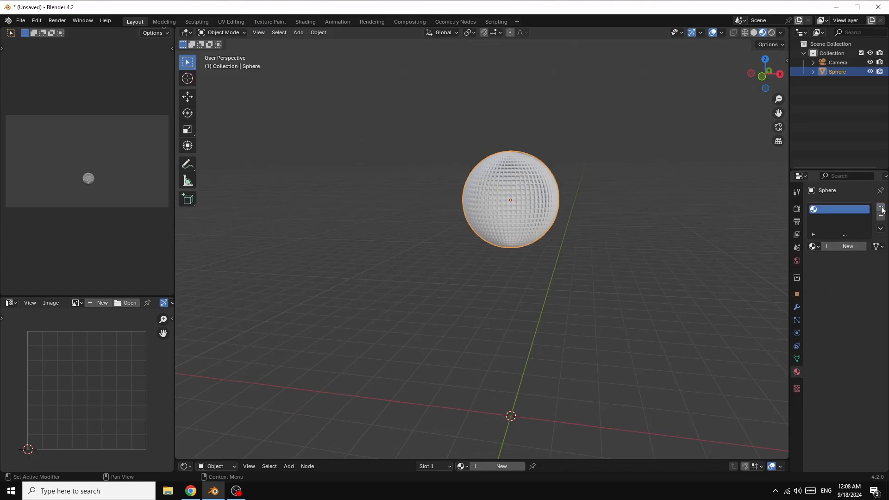
{"action": "left_click", "coordinate": [847, 246]}
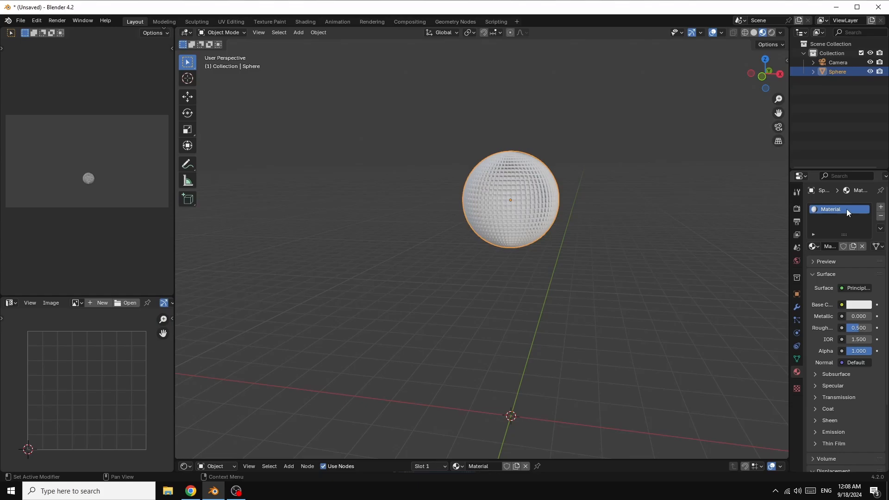
In Edit Mode, add a second material with a Glass BSDF surface and assign it to the sphere's selected extruded faces
{"action": "left_click", "coordinate": [229, 31]}
{"action": "left_click", "coordinate": [225, 54]}
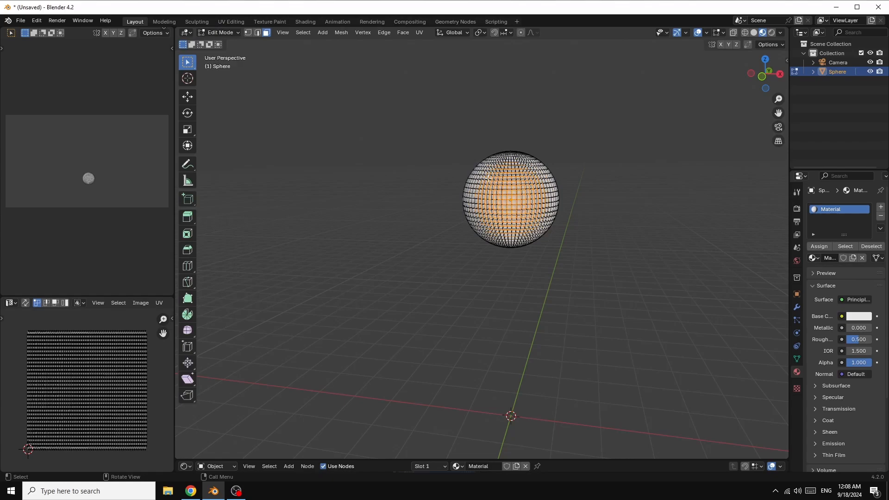
{"action": "left_click", "coordinate": [881, 208]}
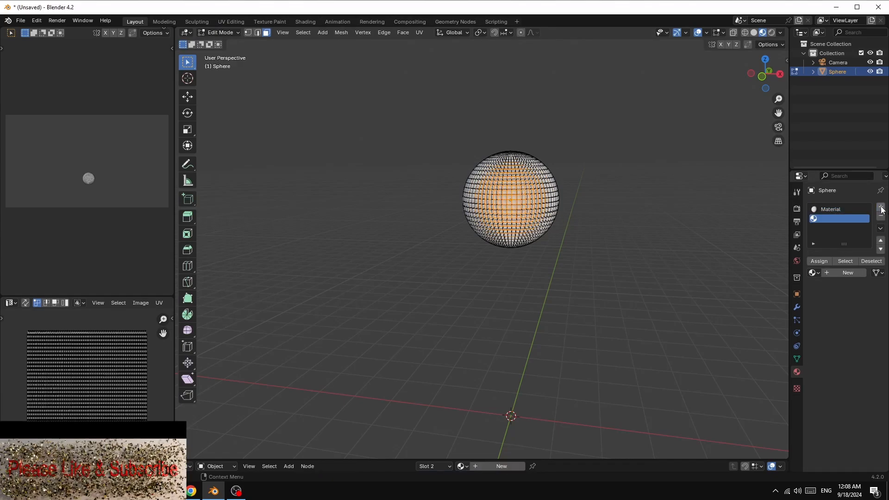
{"action": "left_click", "coordinate": [847, 273]}
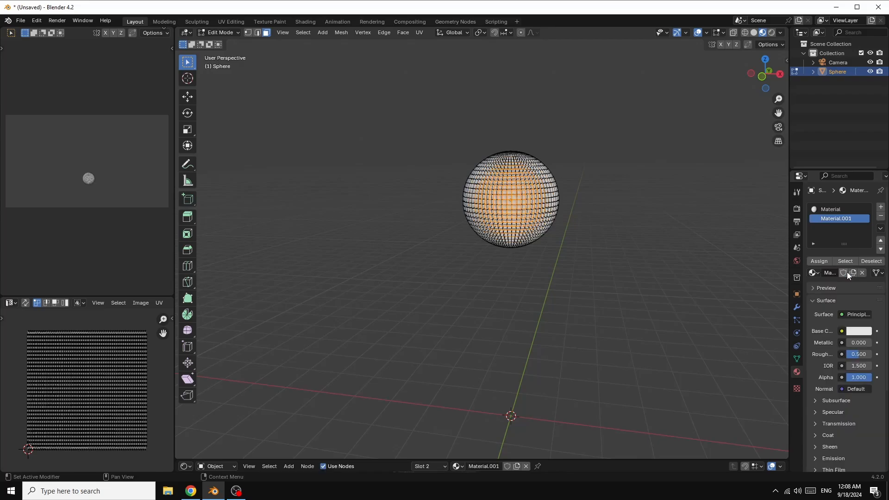
{"action": "left_click", "coordinate": [843, 316]}
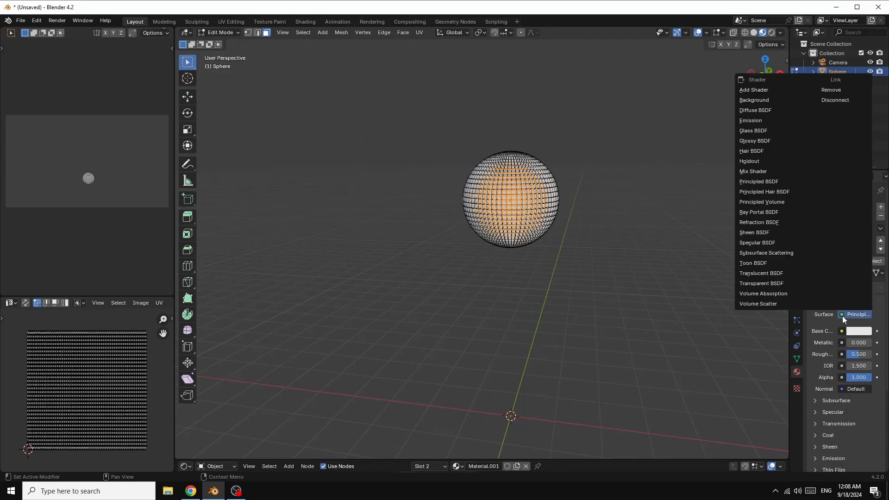
{"action": "left_click", "coordinate": [755, 132]}
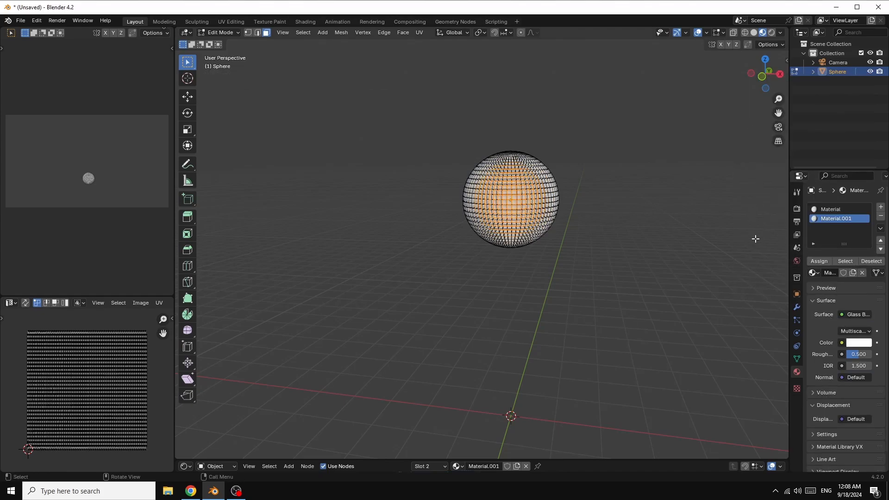
{"action": "left_click", "coordinate": [815, 260]}
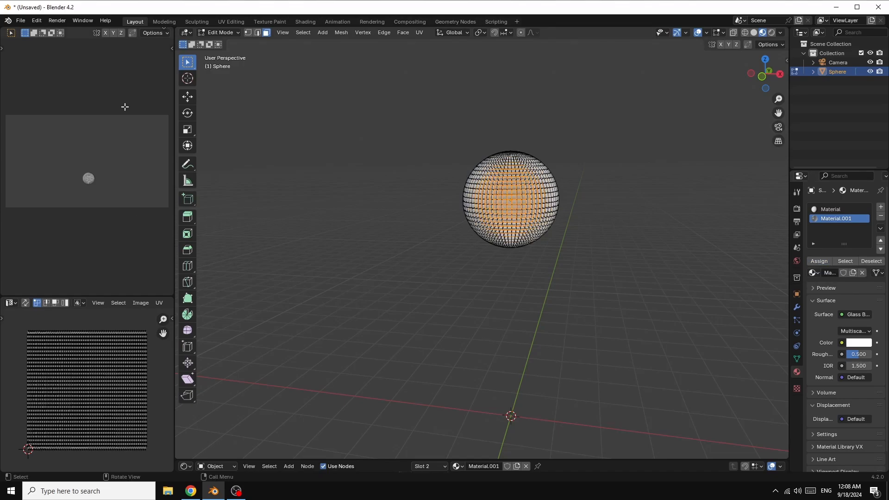
Return the sphere to Object Mode and add a Cast modifier to it
{"action": "left_click", "coordinate": [222, 32]}
{"action": "left_click", "coordinate": [221, 41]}
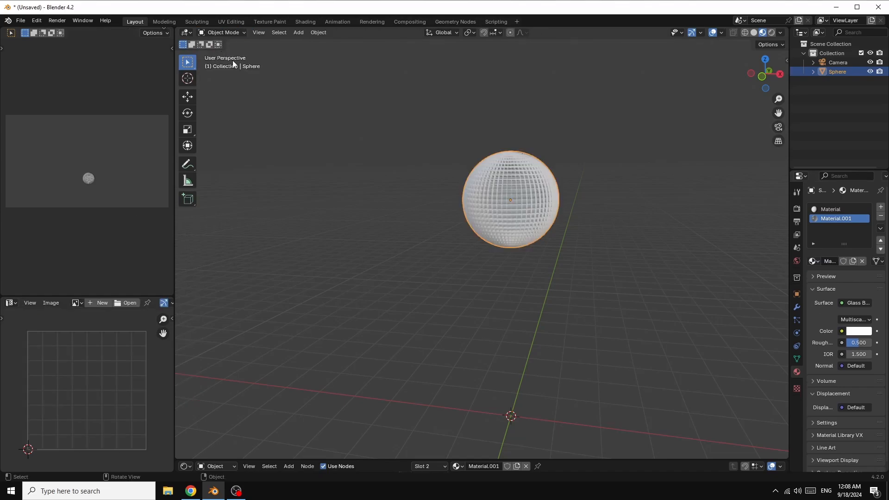
{"action": "left_click", "coordinate": [797, 307]}
{"action": "left_click", "coordinate": [850, 207]}
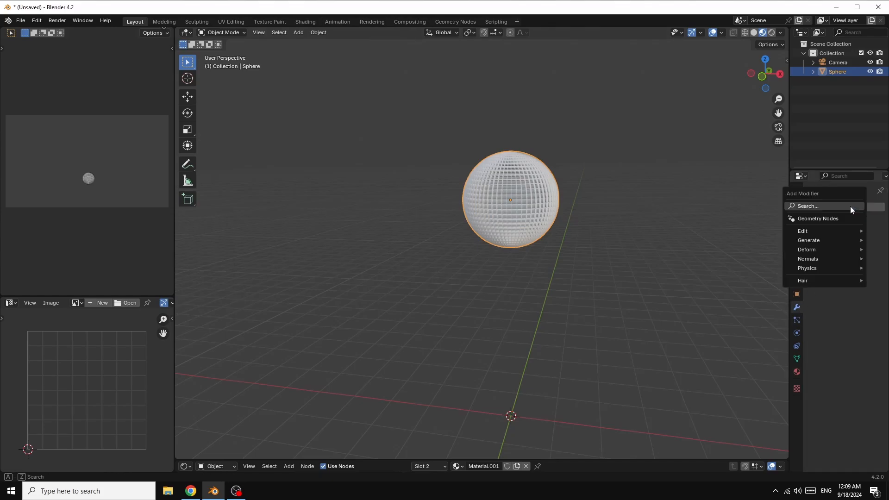
{"action": "mouse_move", "coordinate": [821, 241]}
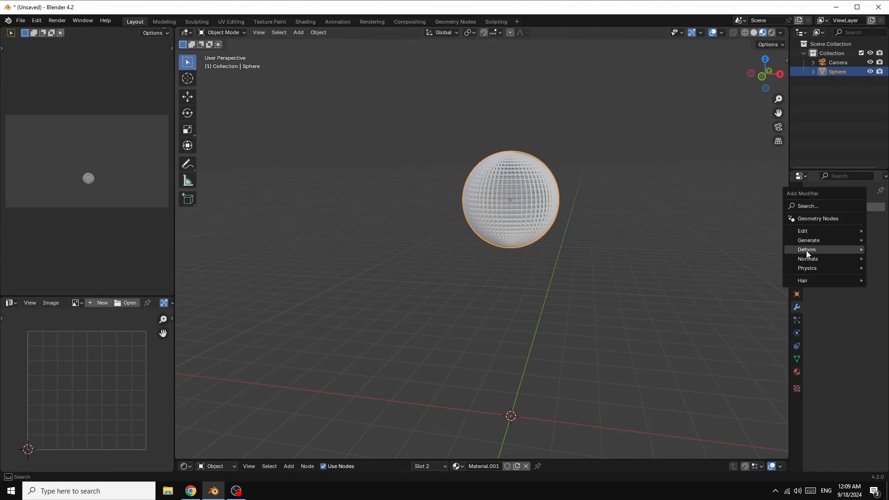
{"action": "left_click", "coordinate": [723, 260]}
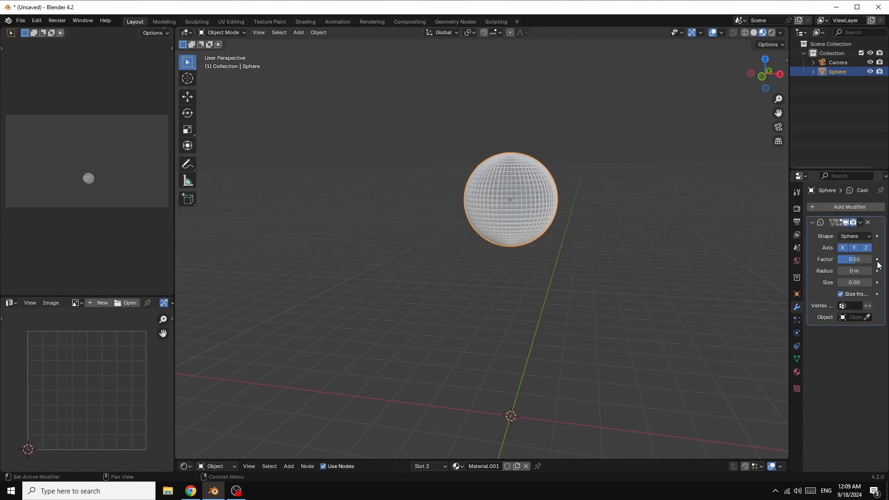
In the sphere's Cast modifier, disable the X axis and set the radius to 1.6 m and the factor to 0.76
{"action": "left_click", "coordinate": [843, 248]}
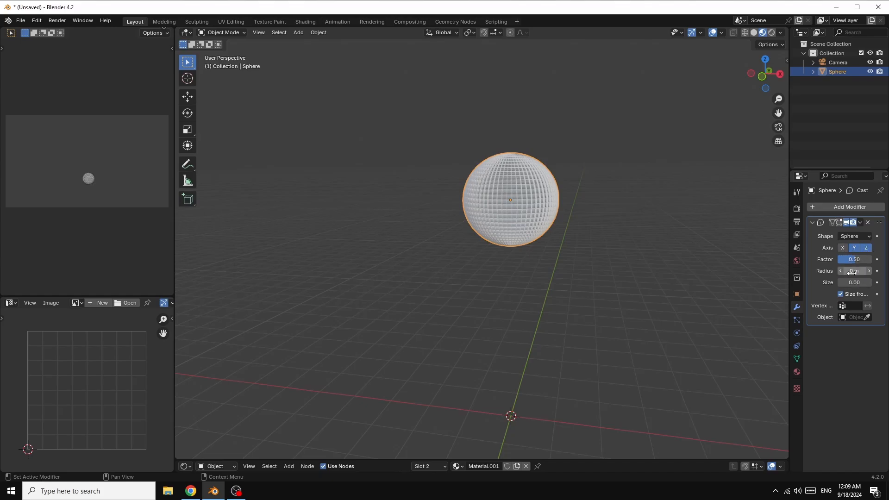
{"action": "mouse_move", "coordinate": [851, 271]}
{"action": "left_mouse_down"}
{"action": "mouse_move", "coordinate": [888, 271]}
{"action": "mouse_move", "coordinate": [853, 273]}
{"action": "left_mouse_up"}
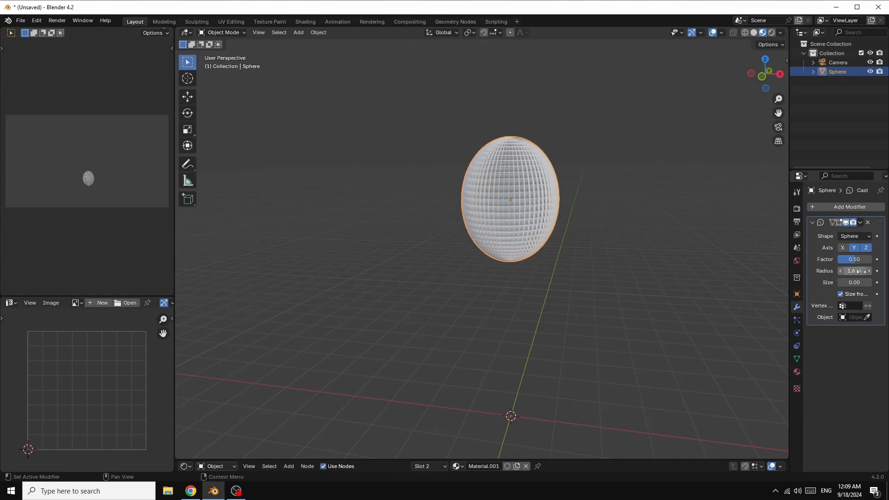
{"action": "mouse_move", "coordinate": [854, 259]}
{"action": "left_mouse_down"}
{"action": "mouse_move", "coordinate": [882, 260]}
{"action": "mouse_move", "coordinate": [857, 259]}
{"action": "left_mouse_up"}
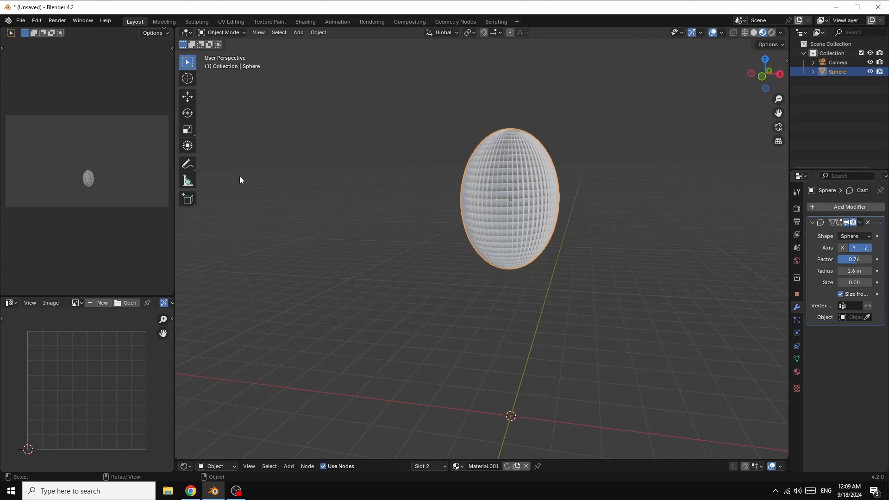
Deselect the sphere and switch the small camera viewport to Rendered shading
{"action": "left_click", "coordinate": [108, 168]}
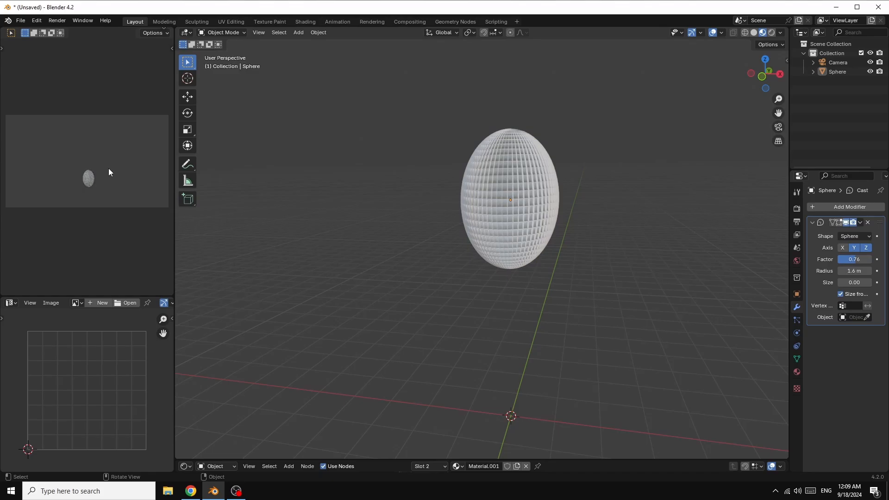
{"action": "key", "text": "z"}
{"action": "left_click", "coordinate": [110, 115]}
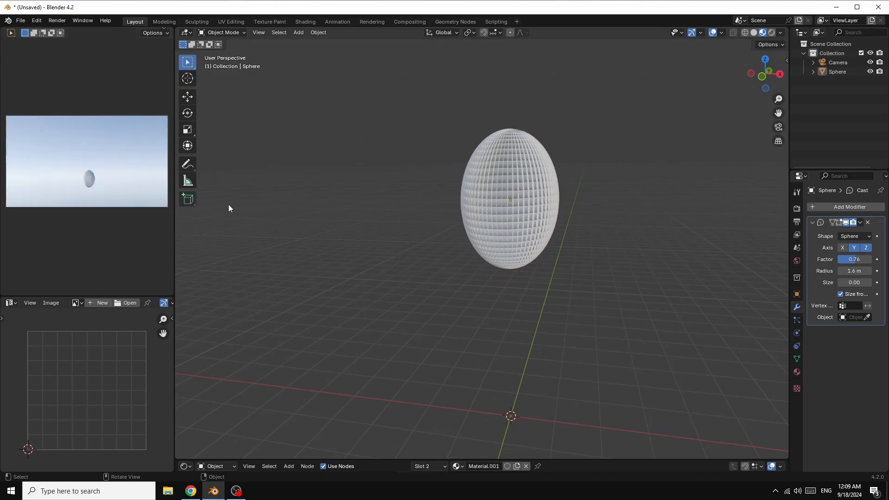
Give the sphere's glass material a light cyan colour, an IOR of 2.300 and a roughness of about 0.036
{"action": "left_click", "coordinate": [797, 373]}
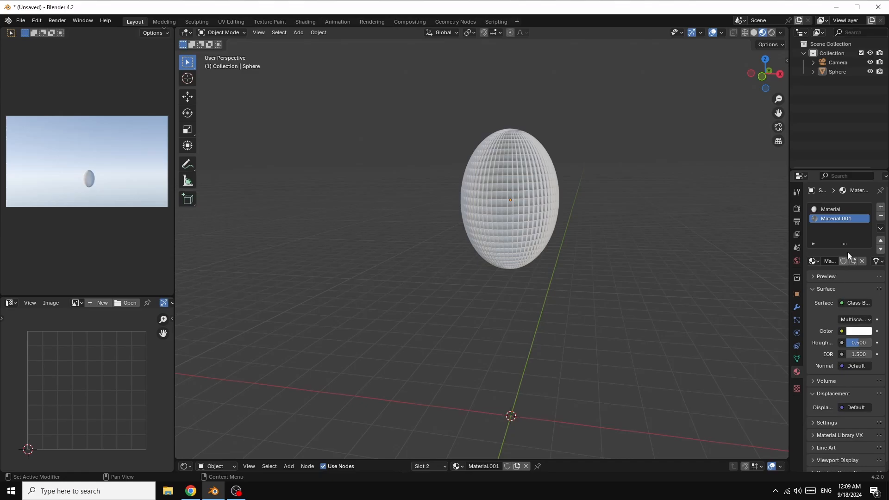
{"action": "left_click", "coordinate": [865, 332]}
{"action": "left_click_drag", "start_coordinate": [818, 228], "coordinate": [818, 216]}
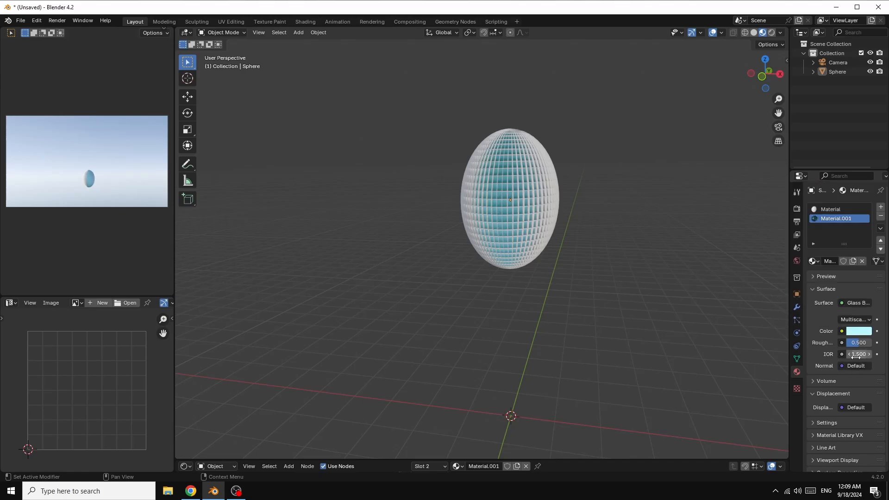
{"action": "left_click_drag", "start_coordinate": [856, 355], "coordinate": [880, 355]}
{"action": "left_click_drag", "start_coordinate": [859, 346], "coordinate": [837, 346]}
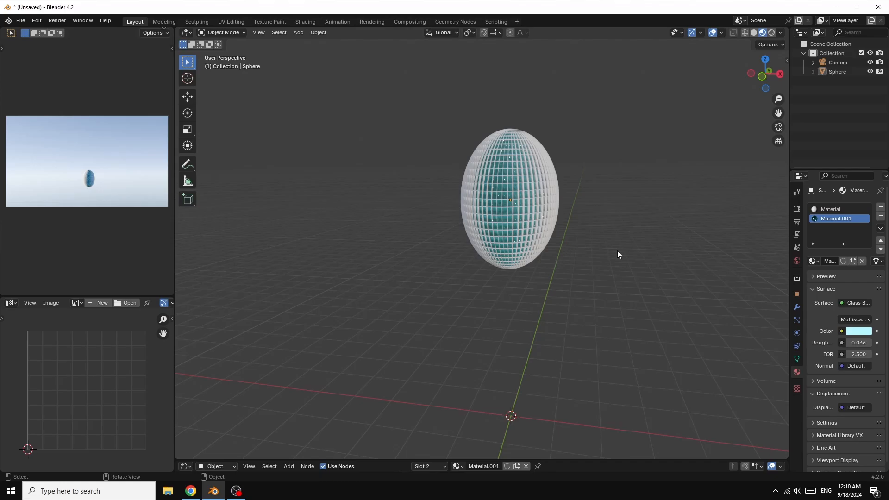
{"action": "scroll", "coordinate": [632, 207], "scroll_direction": "up", "scroll_amount": 4}
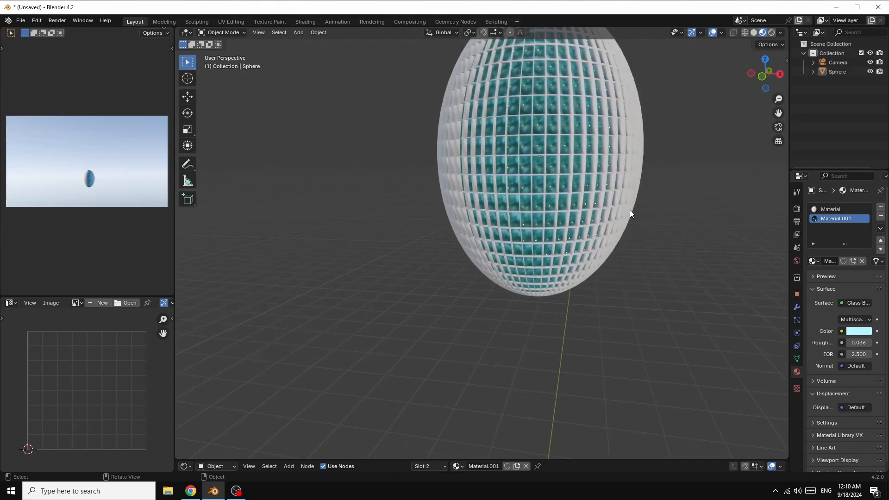
{"action": "scroll", "coordinate": [630, 210], "scroll_direction": "down", "scroll_amount": 4}
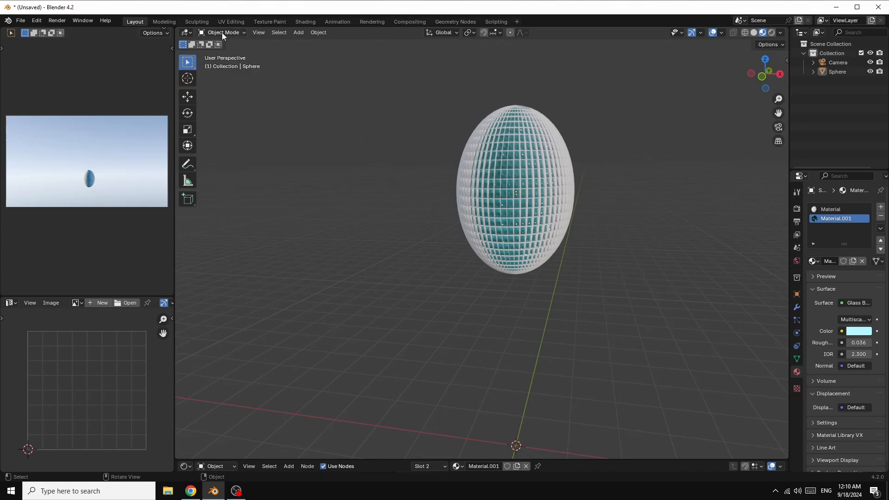
Add a mesh plane at the world origin and scale it up by about 22.64 as a ground surface
{"action": "left_click", "coordinate": [298, 33]}
{"action": "mouse_move", "coordinate": [301, 43]}
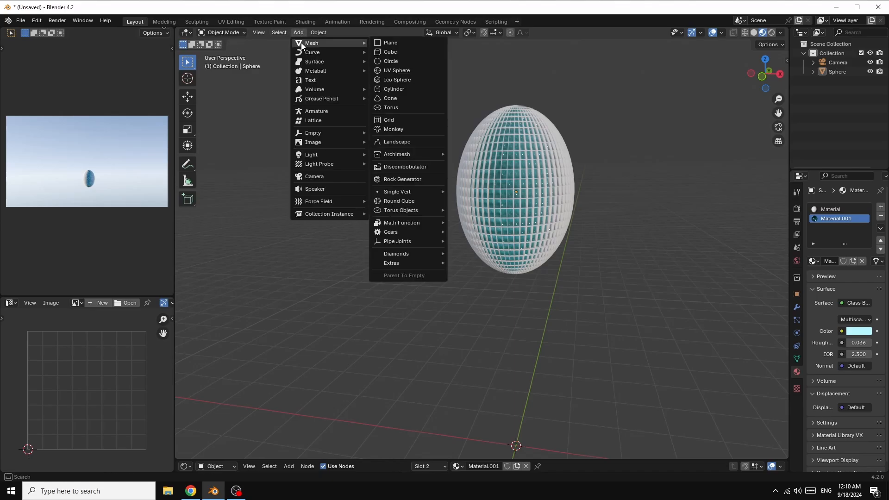
{"action": "left_click", "coordinate": [409, 44]}
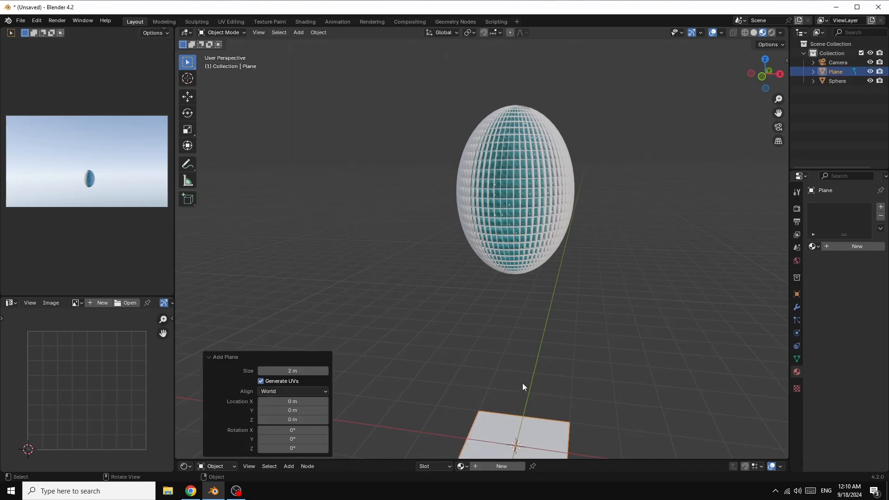
{"action": "key", "text": "s"}
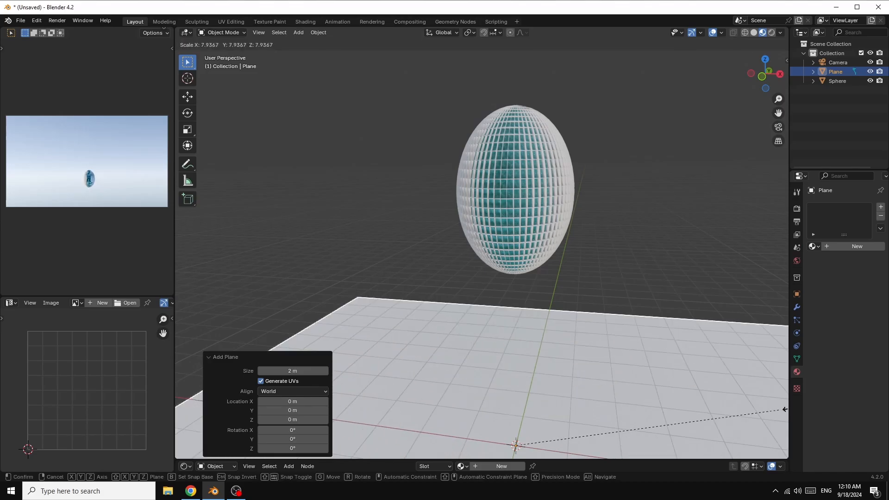
{"action": "left_click", "coordinate": [435, 340]}
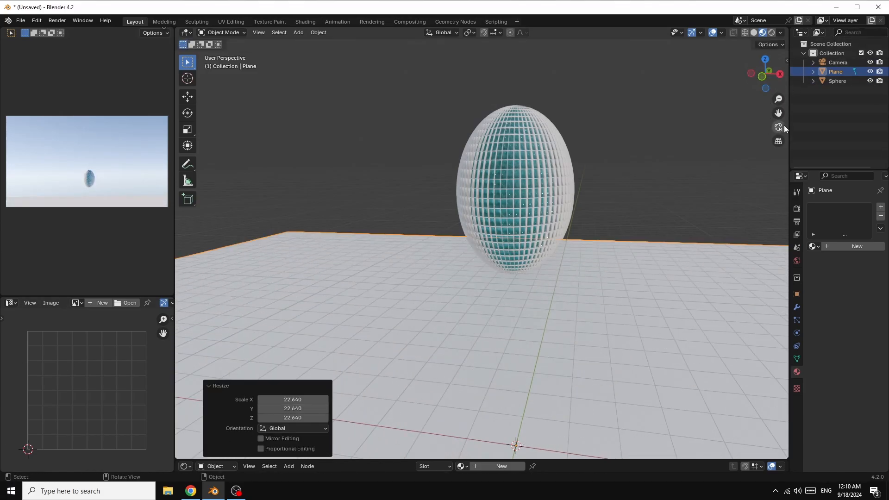
Subdivide the plane with 50 cuts in Edit Mode and return to Object Mode
{"action": "left_click_drag", "start_coordinate": [778, 113], "coordinate": [767, 44]}
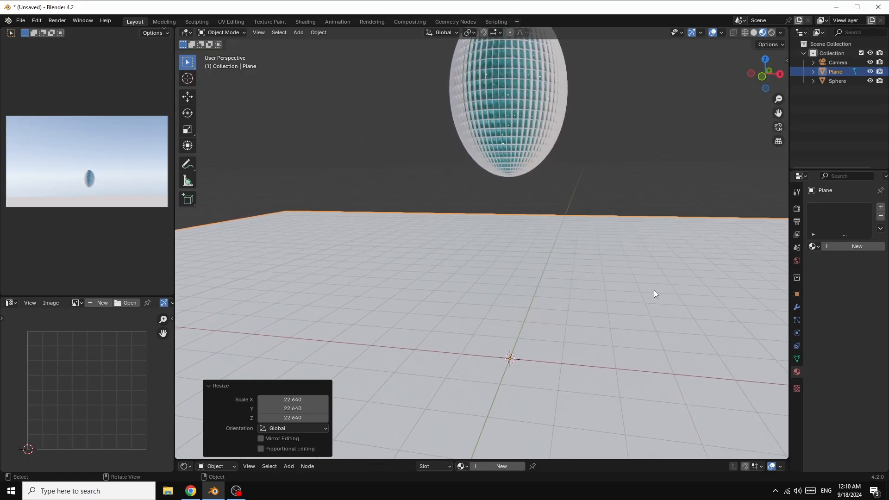
{"action": "scroll", "coordinate": [651, 313], "scroll_direction": "down", "scroll_amount": 4}
{"action": "scroll", "coordinate": [641, 322], "scroll_direction": "down", "scroll_amount": 5}
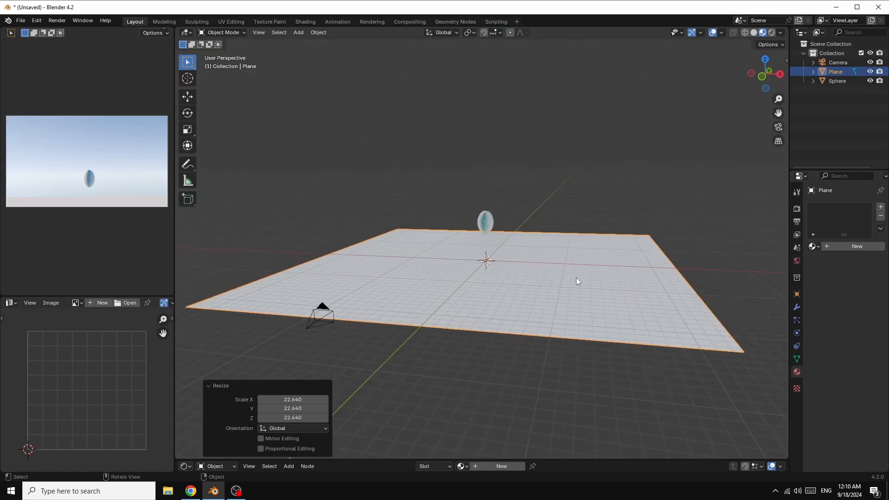
{"action": "left_click", "coordinate": [231, 33]}
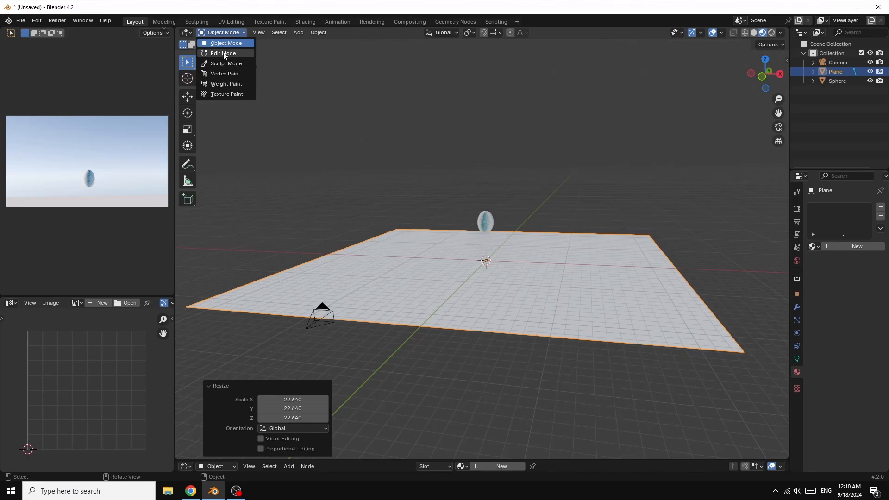
{"action": "left_click", "coordinate": [227, 54]}
{"action": "right_click", "coordinate": [537, 250]}
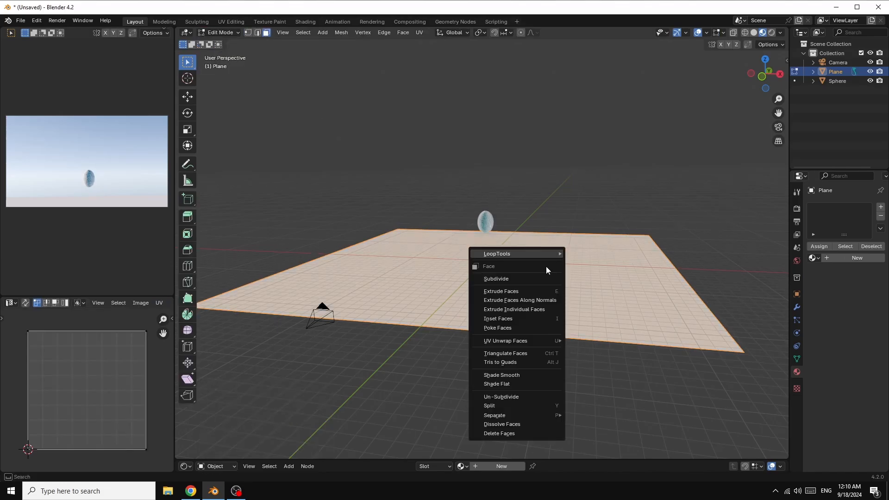
{"action": "left_click", "coordinate": [515, 278]}
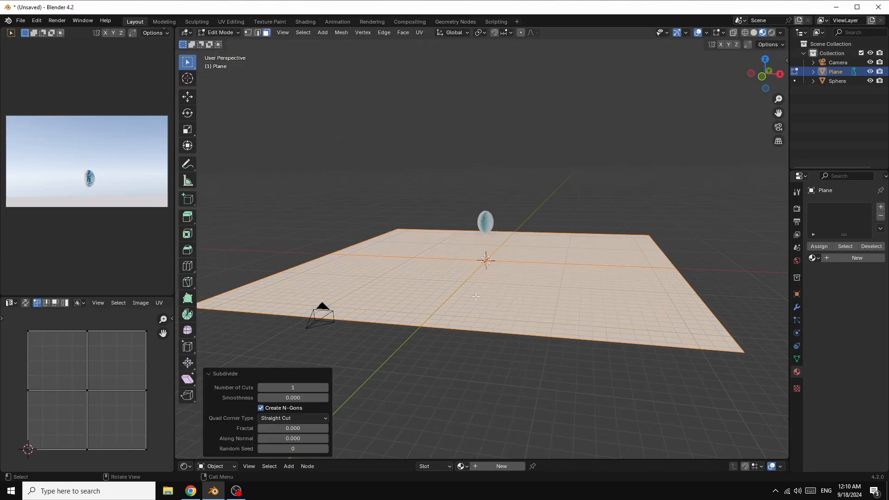
{"action": "left_click", "coordinate": [291, 387]}
{"action": "type", "text": "50"}
{"action": "key", "text": "Return"}
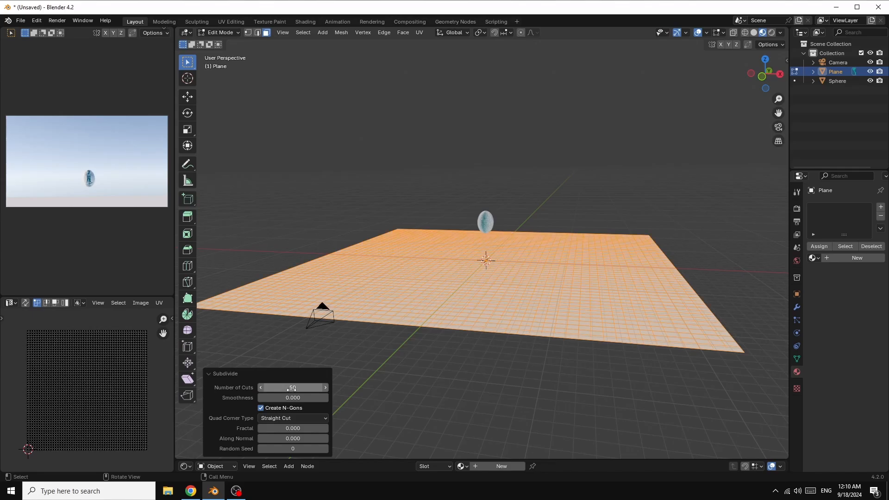
{"action": "left_click", "coordinate": [224, 33]}
{"action": "left_click", "coordinate": [226, 41]}
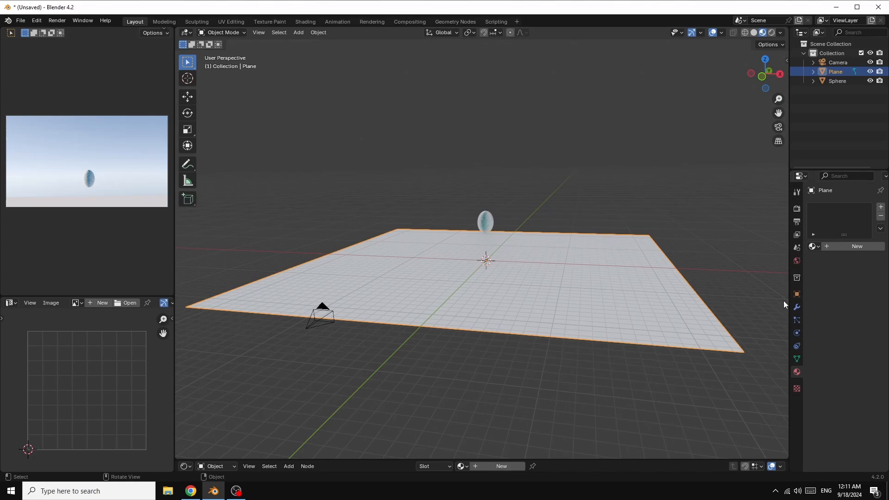
Add a Cast modifier to the plane with the Sphere as its control object
{"action": "left_click", "coordinate": [797, 308]}
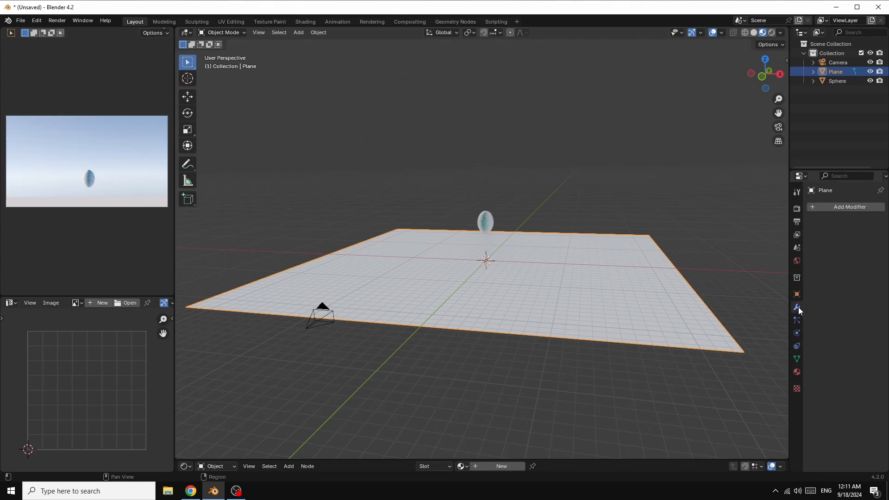
{"action": "left_click", "coordinate": [847, 207]}
{"action": "mouse_move", "coordinate": [847, 208]}
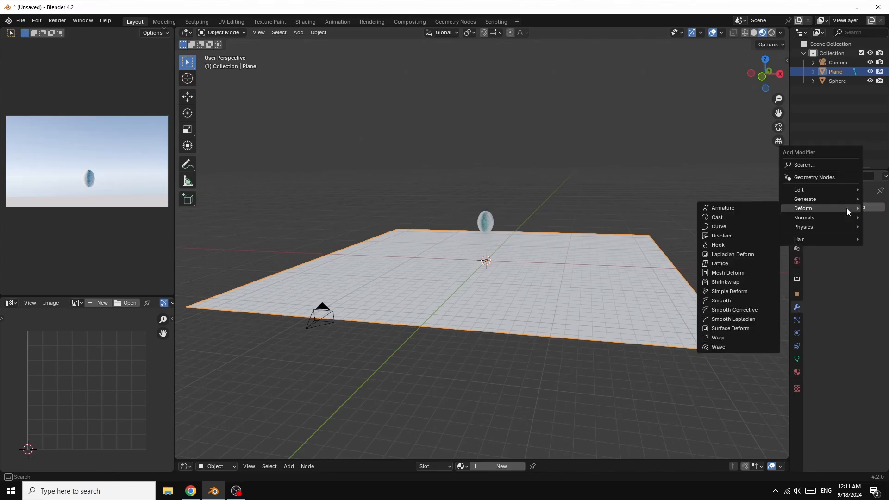
{"action": "left_click", "coordinate": [718, 218]}
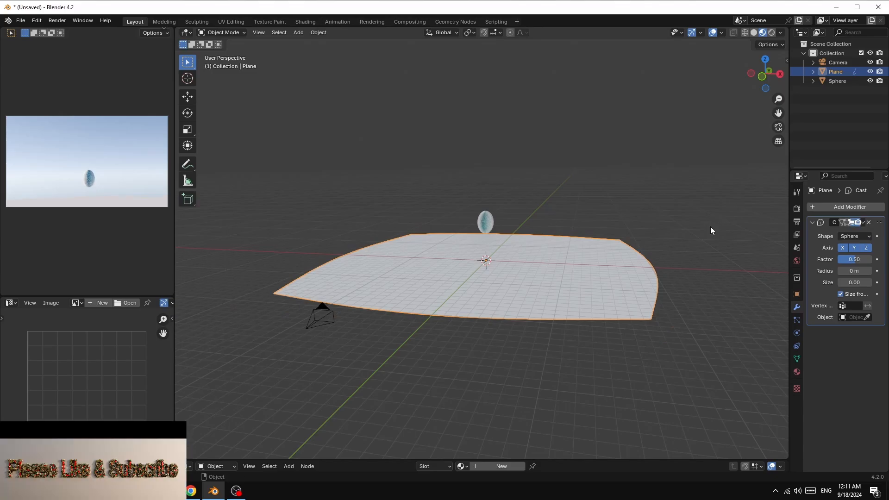
{"action": "left_click", "coordinate": [845, 319]}
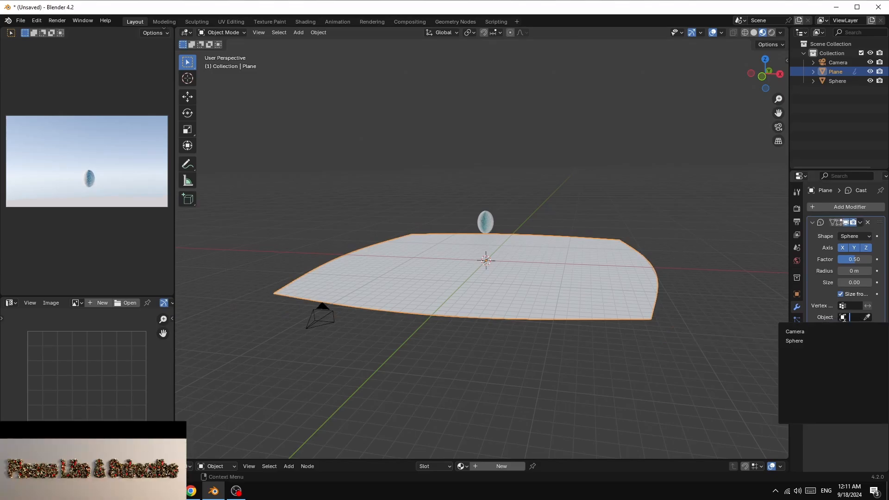
{"action": "left_click", "coordinate": [803, 342]}
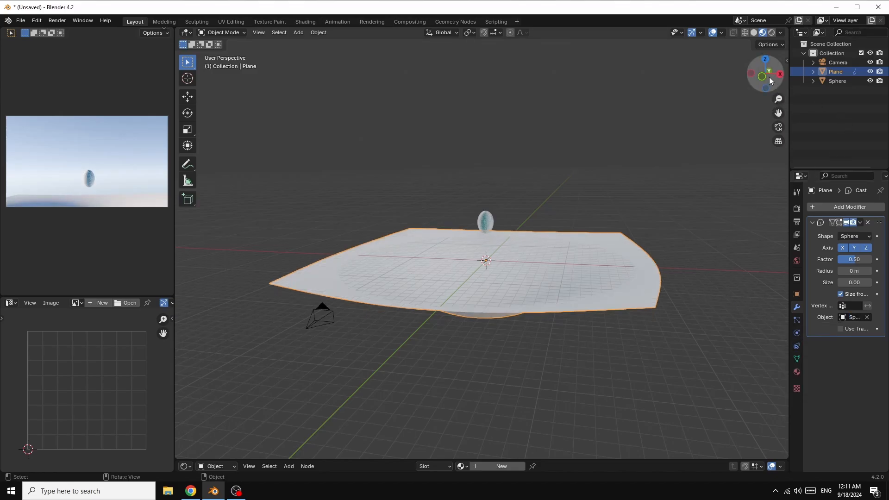
Move the plane slightly, by about -0.05 m in Y and -0.11 m in Z
{"action": "left_click_drag", "start_coordinate": [765, 76], "coordinate": [766, 100]}
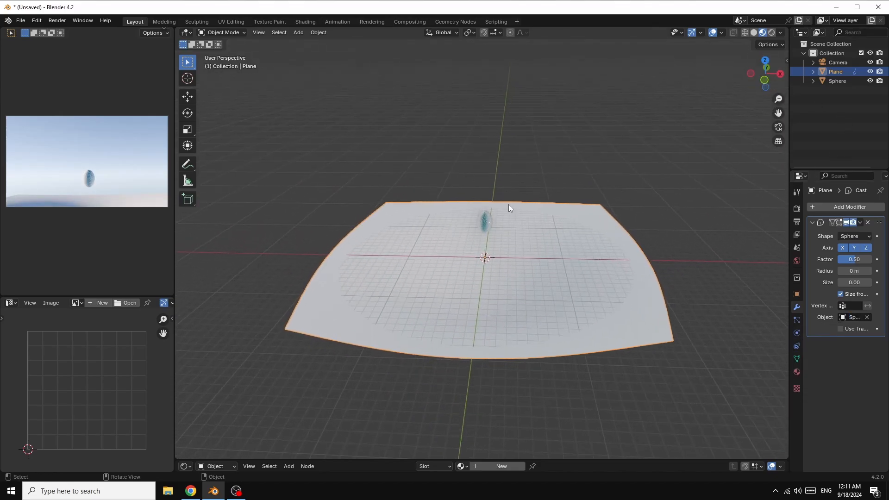
{"action": "key", "text": "g"}
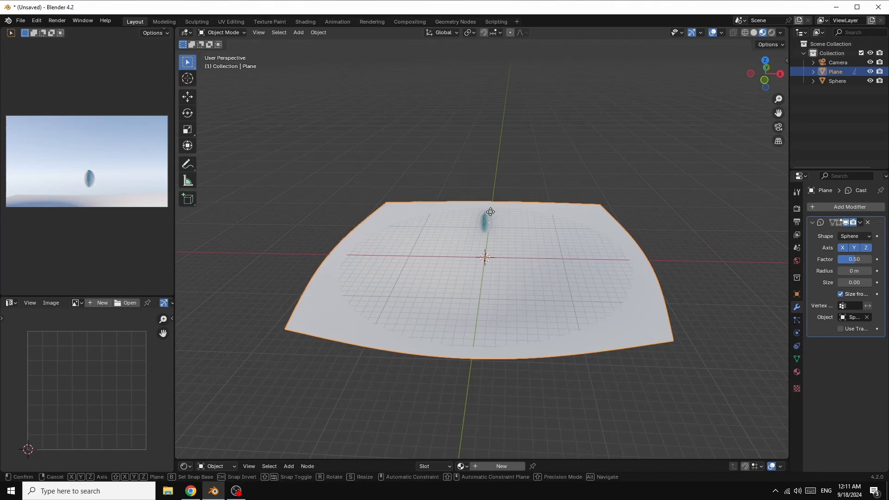
{"action": "left_click", "coordinate": [491, 216]}
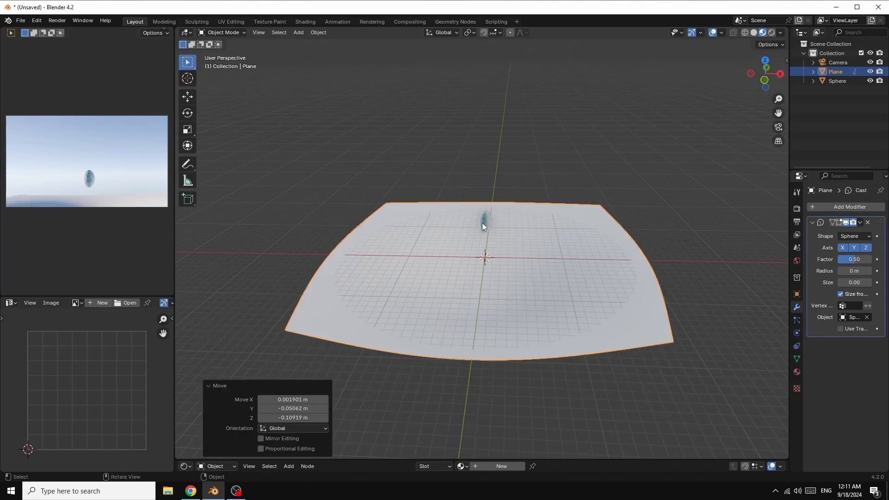
Move the sphere about 3.49 m in X, -0.50 m in Y and -1.62 m in Z
{"action": "left_click", "coordinate": [483, 223]}
{"action": "key", "text": "g"}
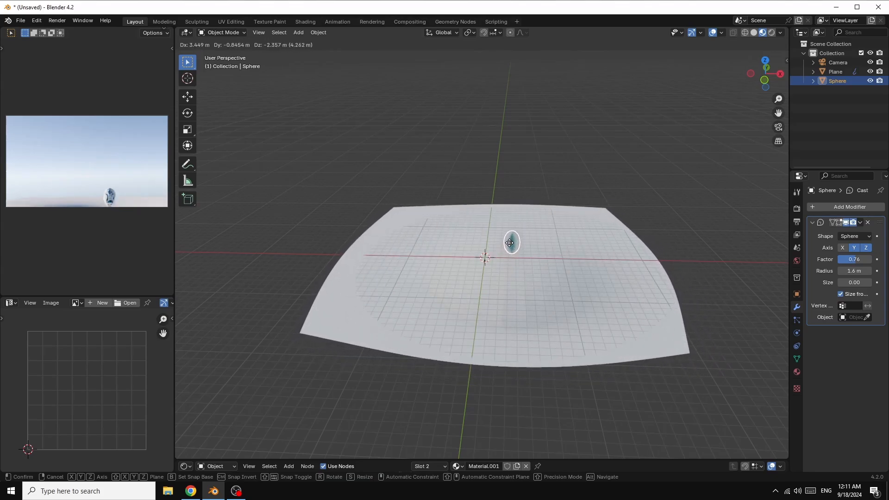
{"action": "left_click", "coordinate": [512, 238]}
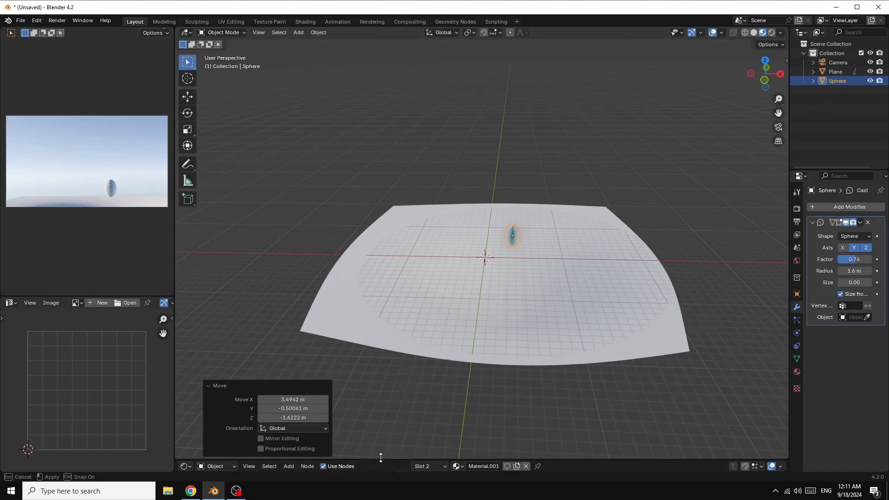
Enlarge the Shader Editor below the viewport and create a new material for the plane
{"action": "left_click_drag", "start_coordinate": [378, 460], "coordinate": [442, 252]}
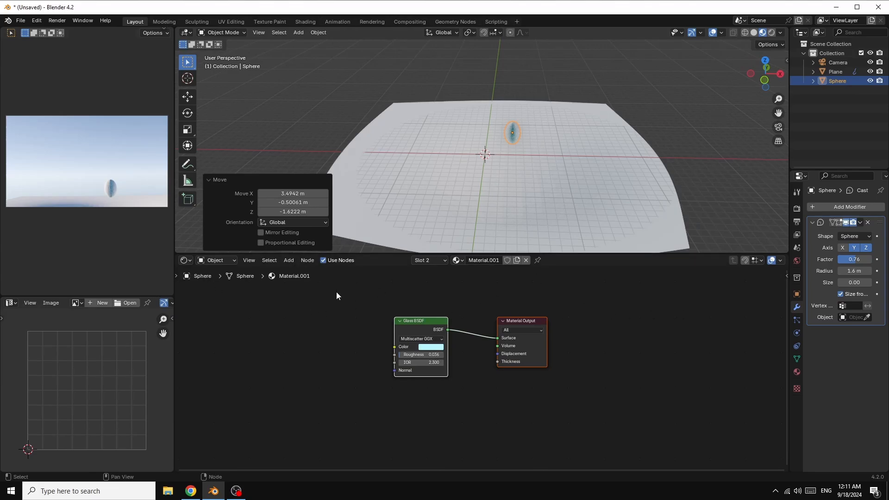
{"action": "left_click", "coordinate": [187, 261]}
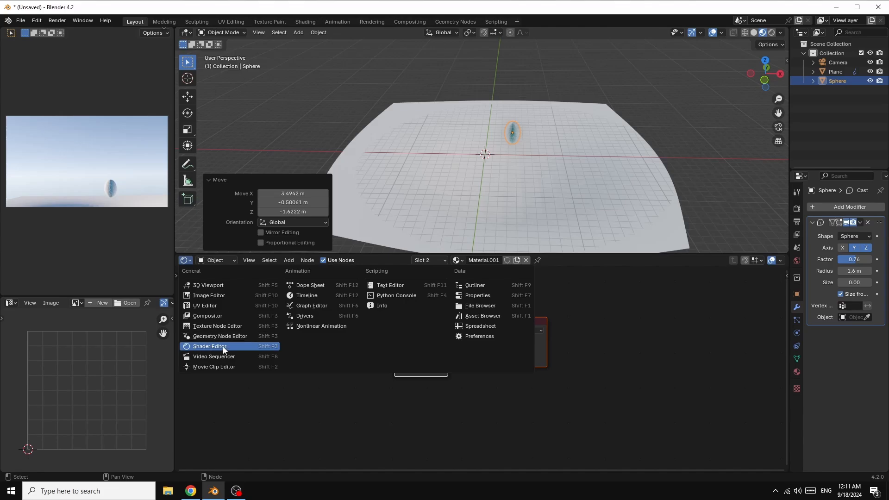
{"action": "left_click", "coordinate": [594, 186]}
{"action": "left_click", "coordinate": [502, 260]}
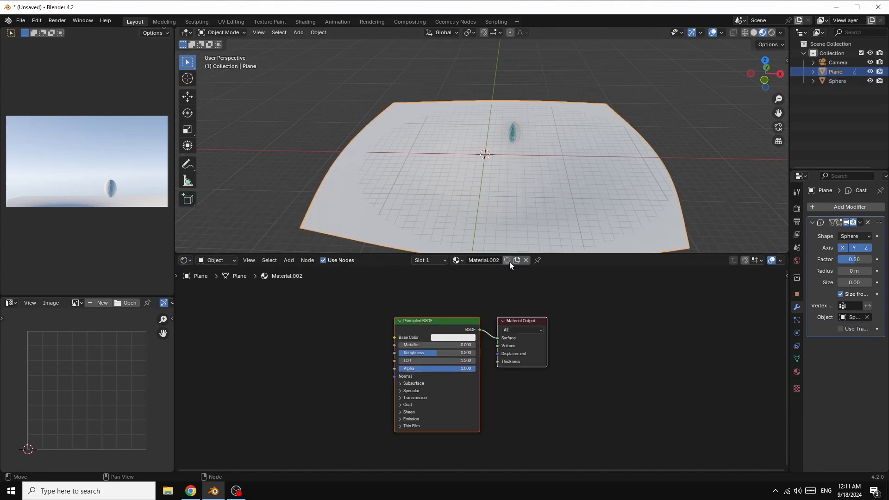
Set the plane material's Roughness to 0.241, its specular IOR Level to 1.000 and its Base Color to light orange
{"action": "left_click_drag", "start_coordinate": [450, 321], "coordinate": [557, 304]}
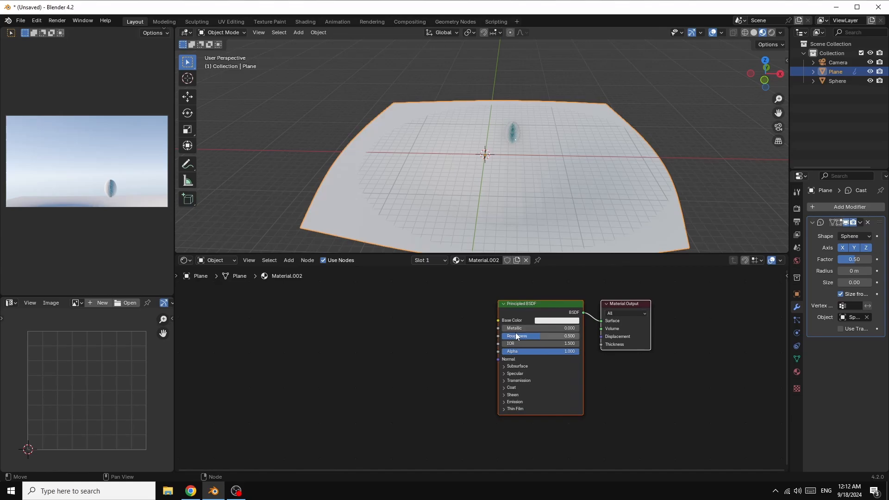
{"action": "left_click_drag", "start_coordinate": [540, 336], "coordinate": [521, 336]}
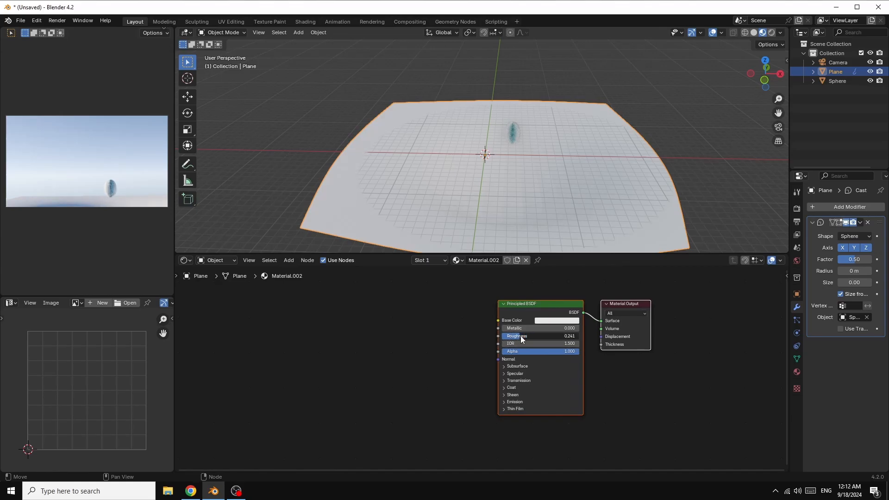
{"action": "left_click", "coordinate": [505, 374]}
{"action": "left_click_drag", "start_coordinate": [521, 390], "coordinate": [574, 390]}
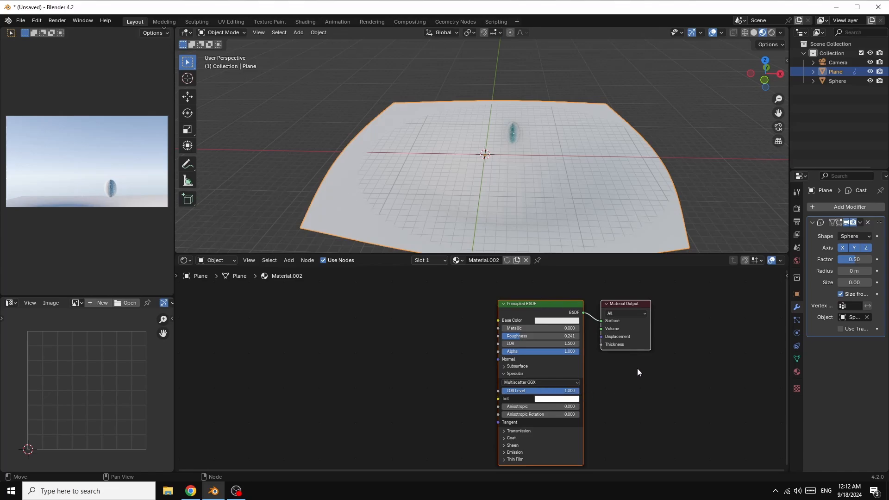
{"action": "left_click", "coordinate": [563, 321]}
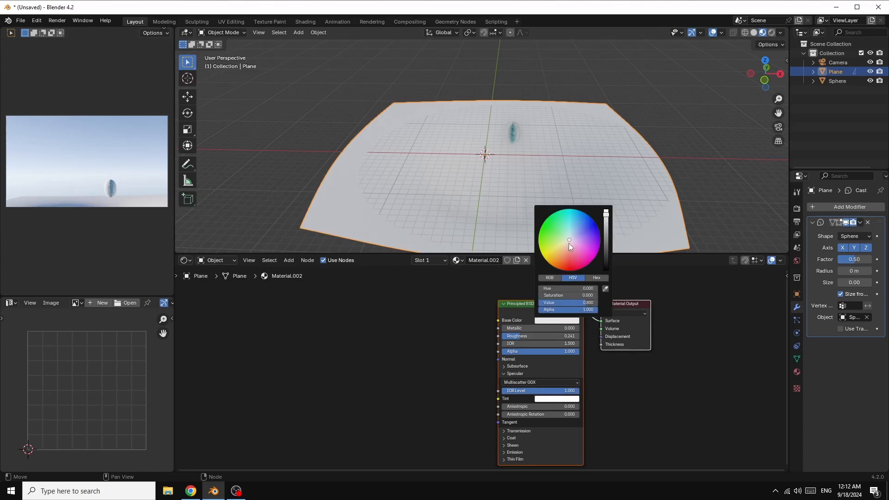
{"action": "left_click_drag", "start_coordinate": [570, 244], "coordinate": [562, 250]}
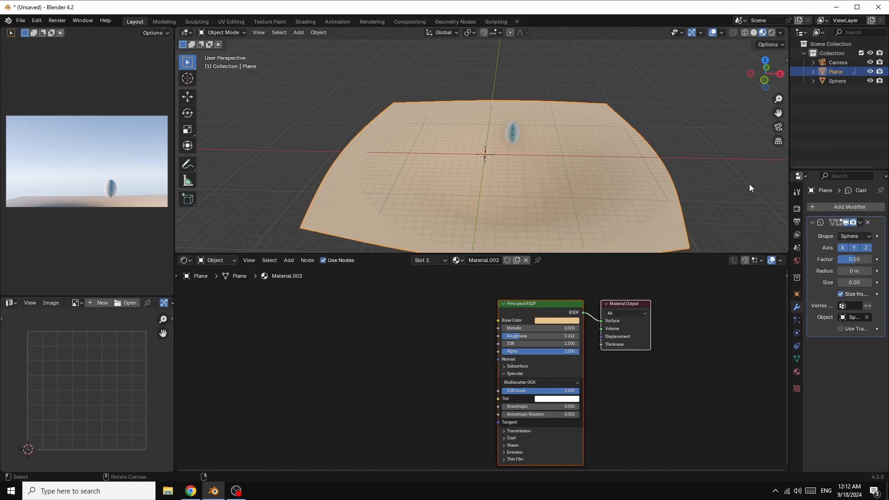
Align the camera to the current view, tilt it slightly, and scale the plane up by about 1.477
{"action": "key", "text": "KP_0"}
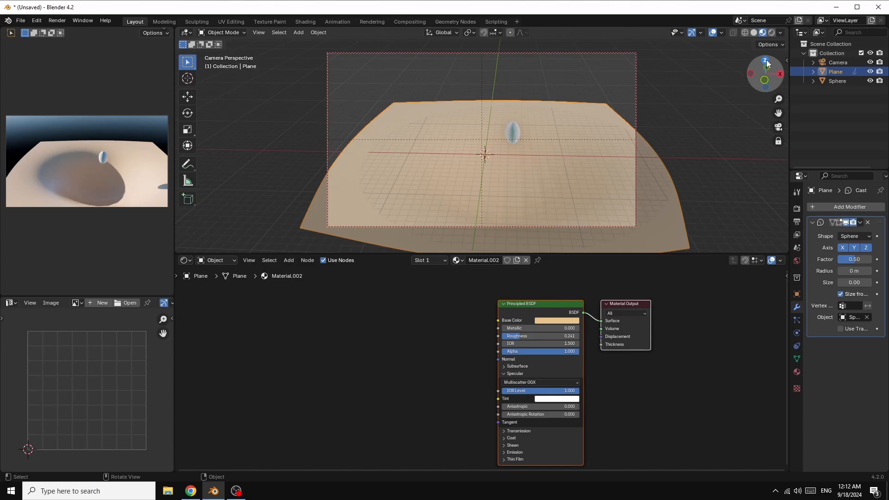
{"action": "left_click_drag", "start_coordinate": [767, 67], "coordinate": [728, 133]}
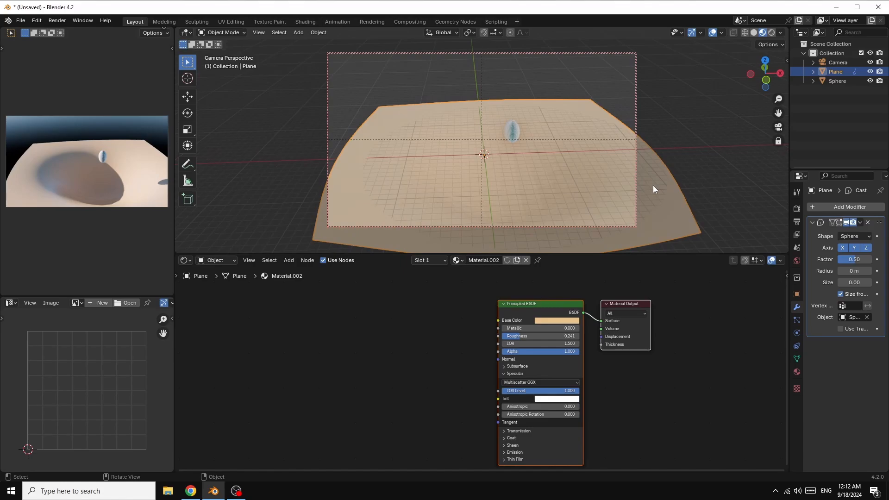
{"action": "key", "text": "s"}
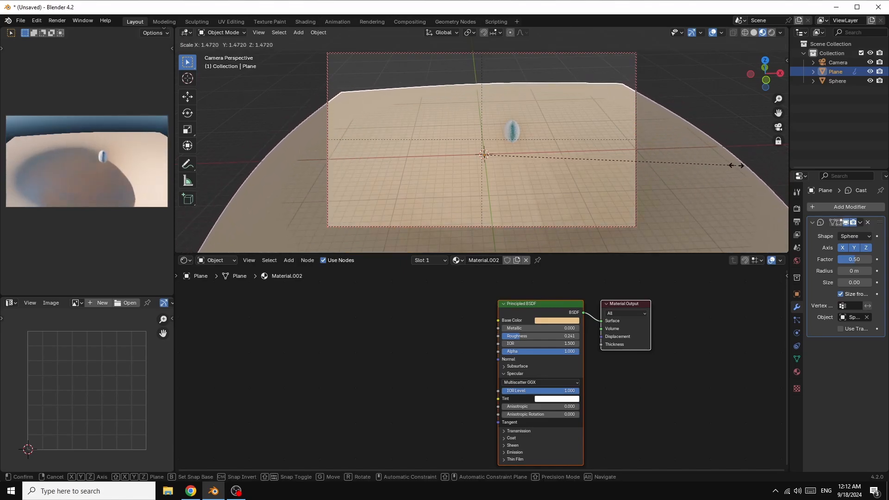
{"action": "left_click", "coordinate": [737, 165]}
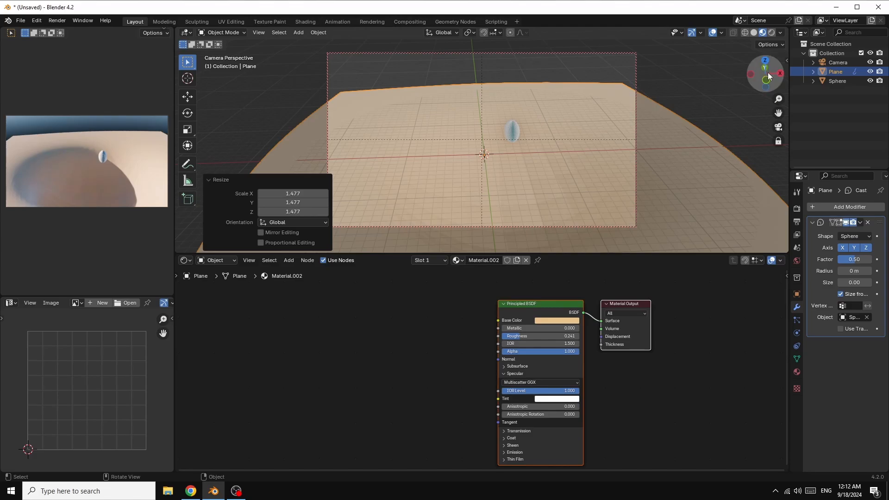
Orbit the camera to a lower angle and scale the sphere by about -6.085
{"action": "left_click_drag", "start_coordinate": [766, 75], "coordinate": [765, 55]}
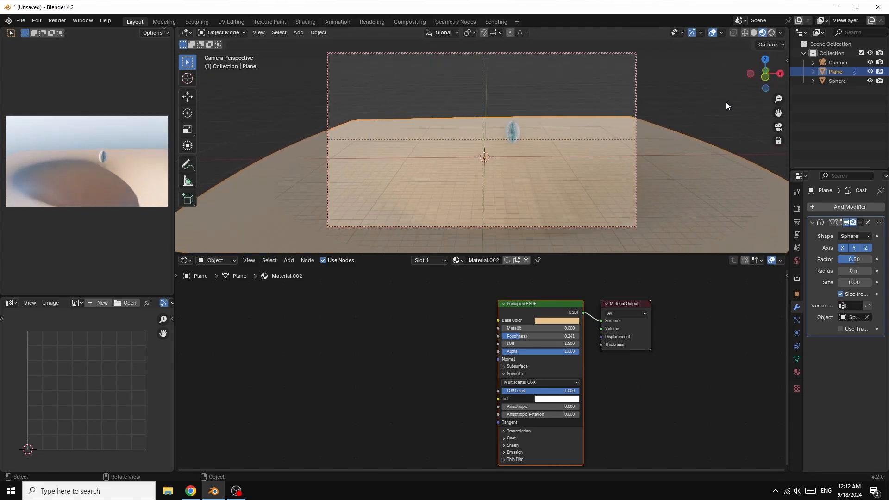
{"action": "left_click", "coordinate": [513, 132]}
{"action": "key", "text": "s"}
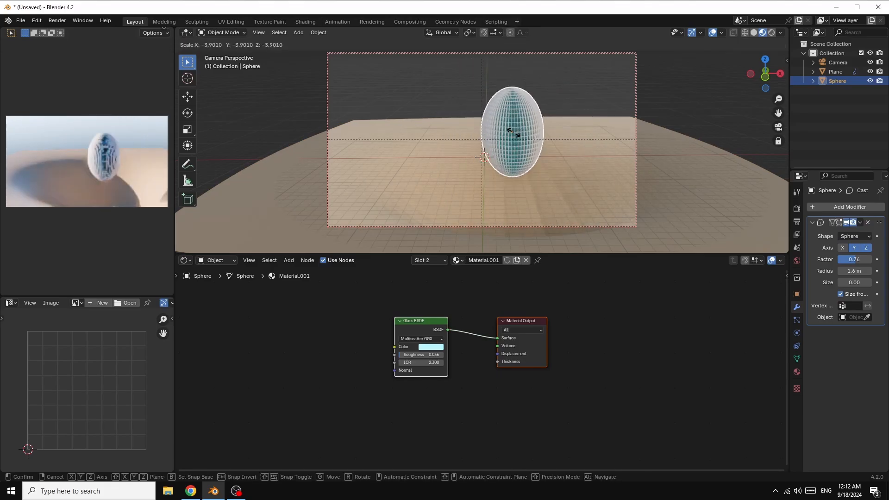
{"action": "left_click", "coordinate": [514, 134]}
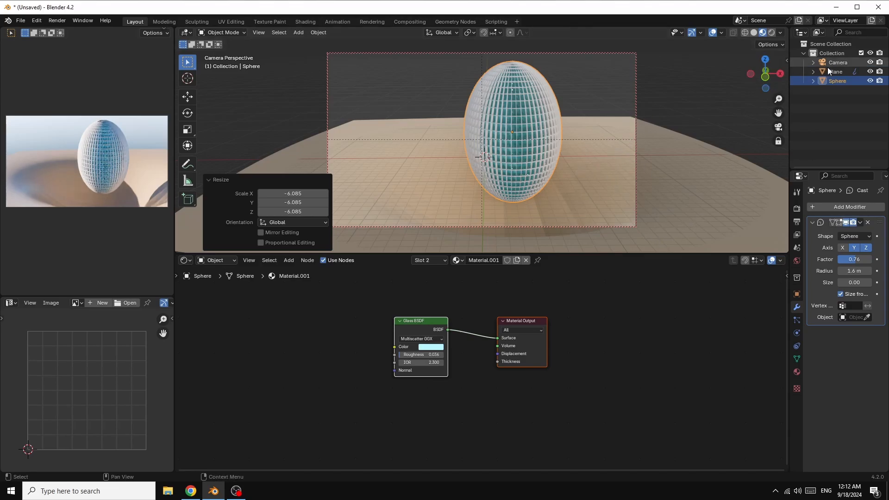
Set the camera's focal length to 26 mm and shift the camera so the scene sits lower in the frame
{"action": "left_click", "coordinate": [846, 65]}
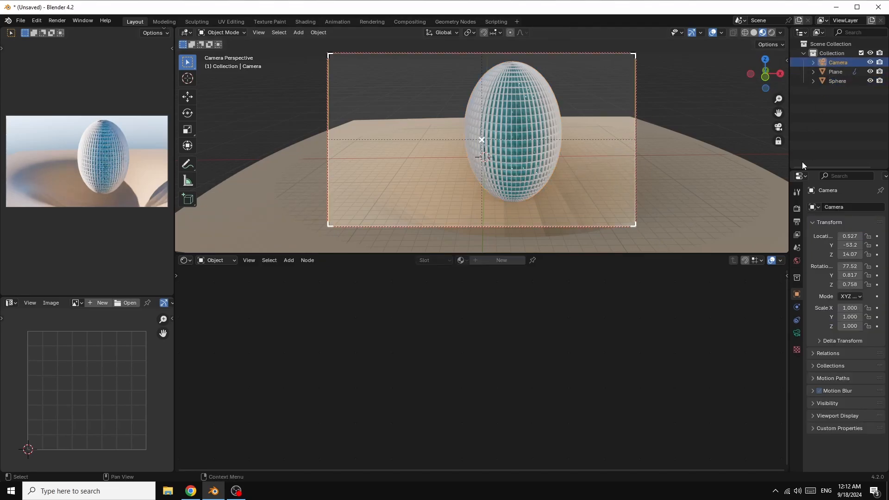
{"action": "left_click", "coordinate": [796, 335]}
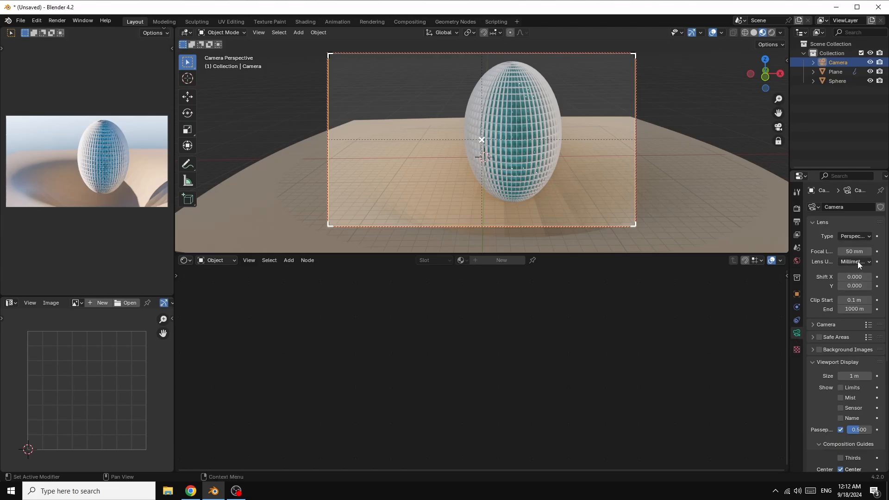
{"action": "left_click_drag", "start_coordinate": [855, 252], "coordinate": [836, 251]}
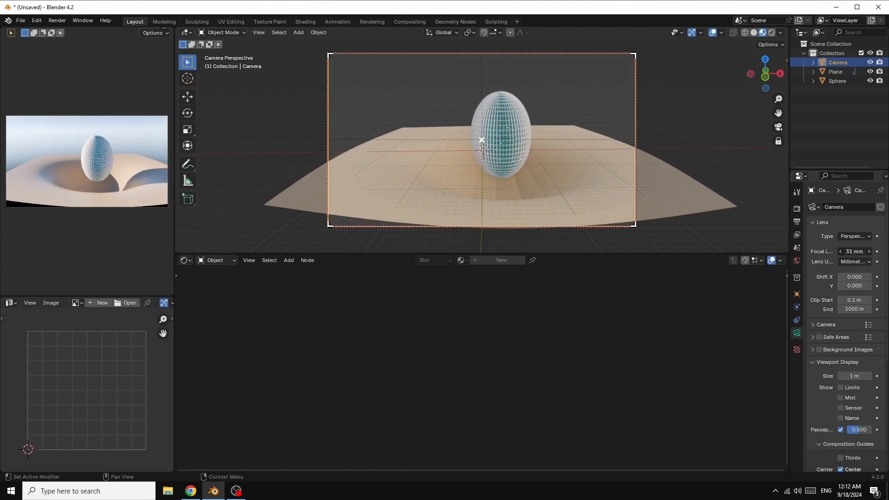
{"action": "left_click", "coordinate": [840, 252]}
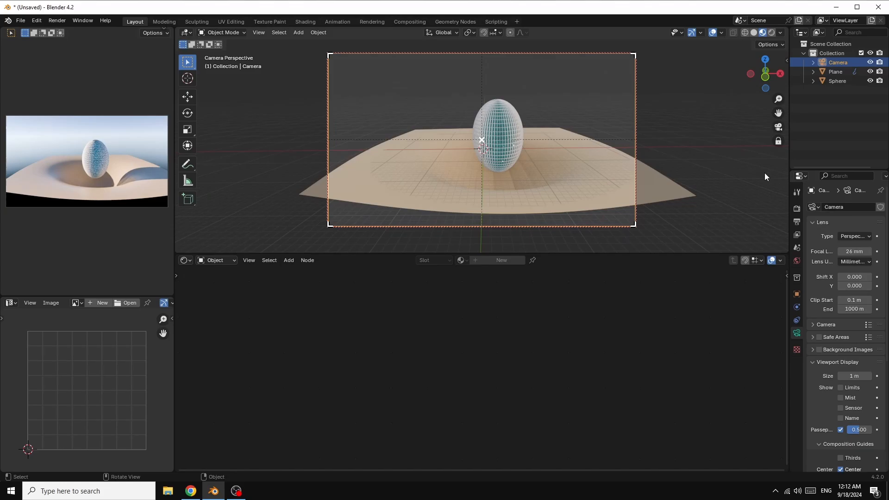
{"action": "mouse_move", "coordinate": [779, 113]}
{"action": "left_mouse_down"}
{"action": "mouse_move", "coordinate": [780, 136]}
{"action": "mouse_move", "coordinate": [782, 123]}
{"action": "left_mouse_up"}
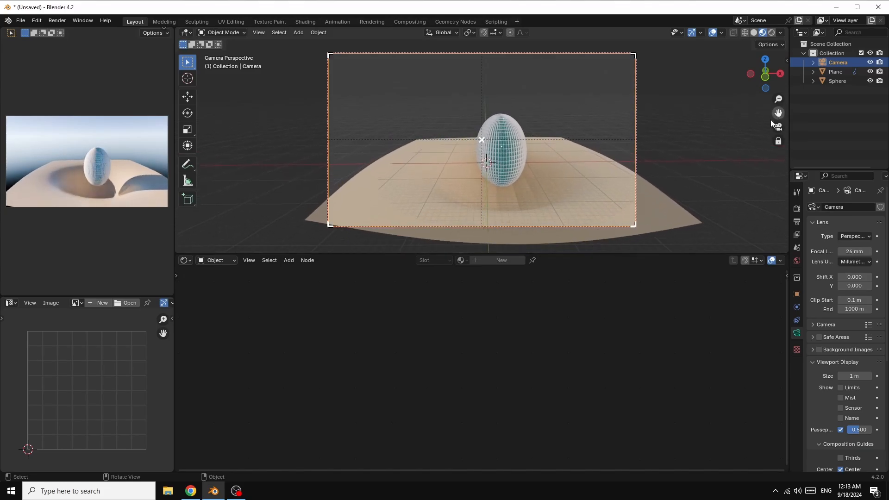
Scale the plane up by about 1.739 and reposition the camera to reframe the scene
{"action": "left_click", "coordinate": [644, 191]}
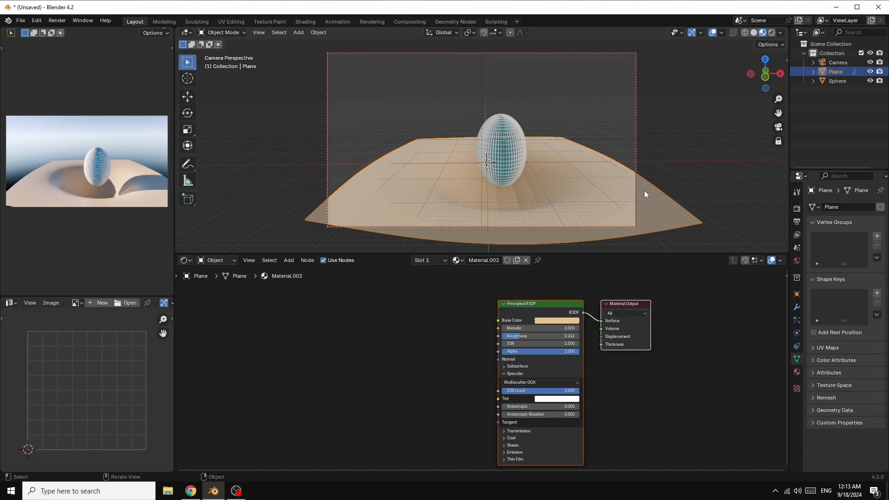
{"action": "key", "text": "s"}
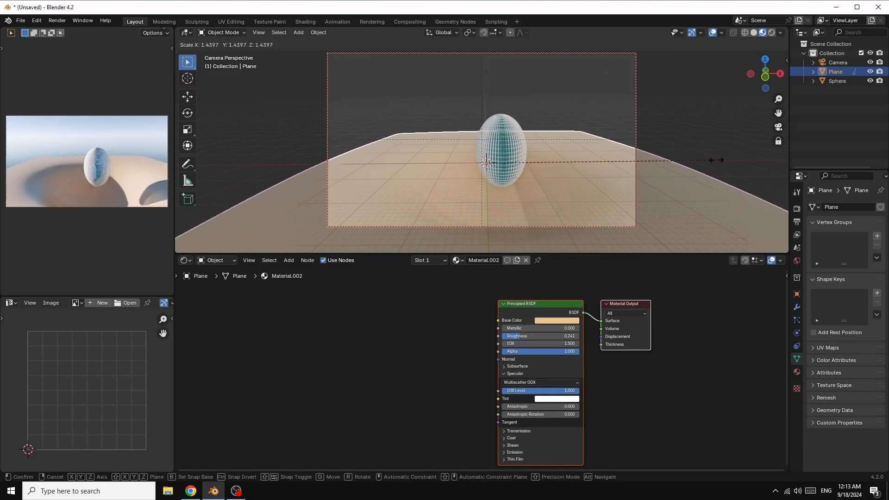
{"action": "left_click", "coordinate": [765, 151]}
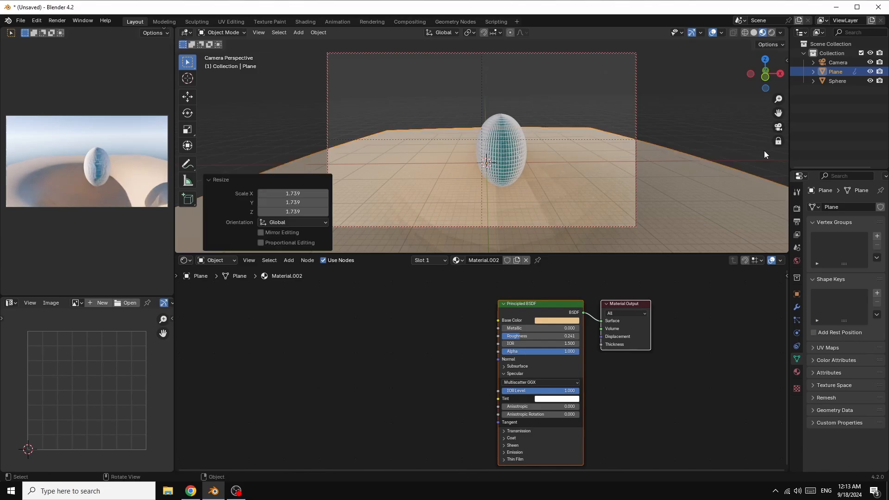
{"action": "left_click_drag", "start_coordinate": [778, 113], "coordinate": [769, 79]}
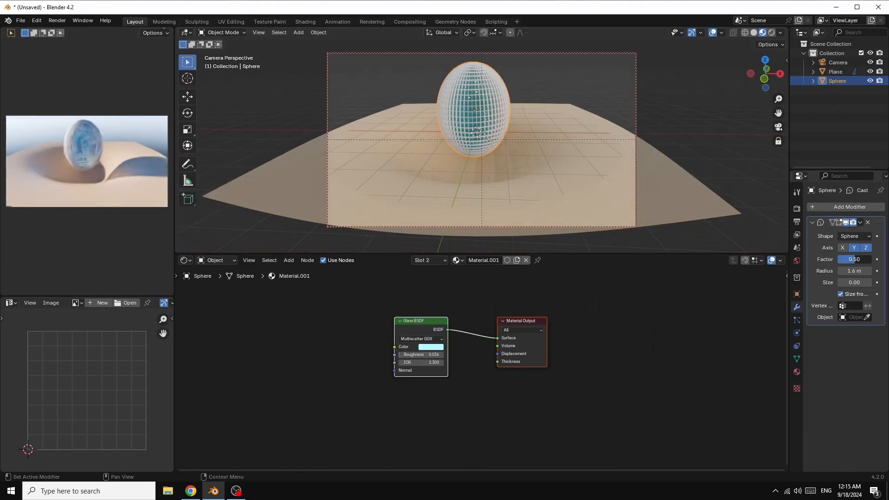
Set the sphere's Cast modifier to a 1.4 m radius, X and Y axes only, and a factor of 1.55
{"action": "mouse_move", "coordinate": [847, 259]}
{"action": "left_mouse_down"}
{"action": "mouse_move", "coordinate": [856, 260]}
{"action": "mouse_move", "coordinate": [834, 260]}
{"action": "mouse_move", "coordinate": [856, 259]}
{"action": "mouse_move", "coordinate": [847, 259]}
{"action": "left_mouse_up"}
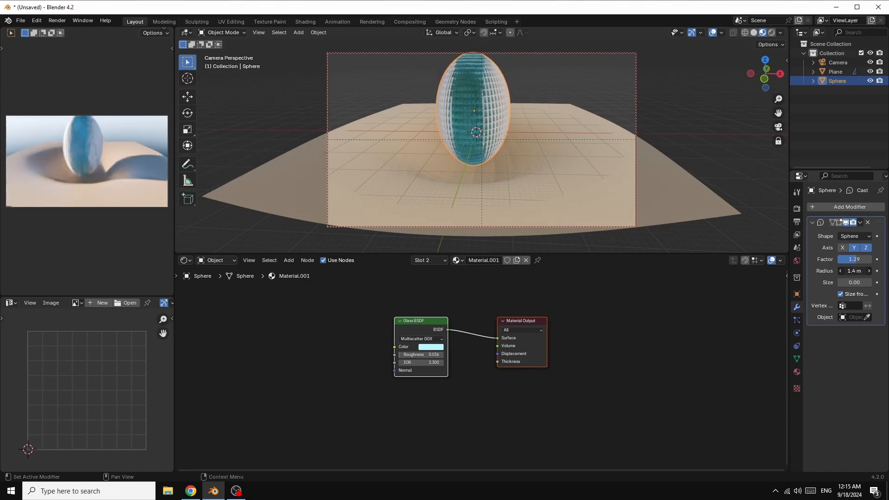
{"action": "mouse_move", "coordinate": [855, 271]}
{"action": "left_mouse_down"}
{"action": "mouse_move", "coordinate": [844, 271]}
{"action": "mouse_move", "coordinate": [874, 263]}
{"action": "mouse_move", "coordinate": [840, 262]}
{"action": "mouse_move", "coordinate": [856, 250]}
{"action": "mouse_move", "coordinate": [864, 262]}
{"action": "left_mouse_up"}
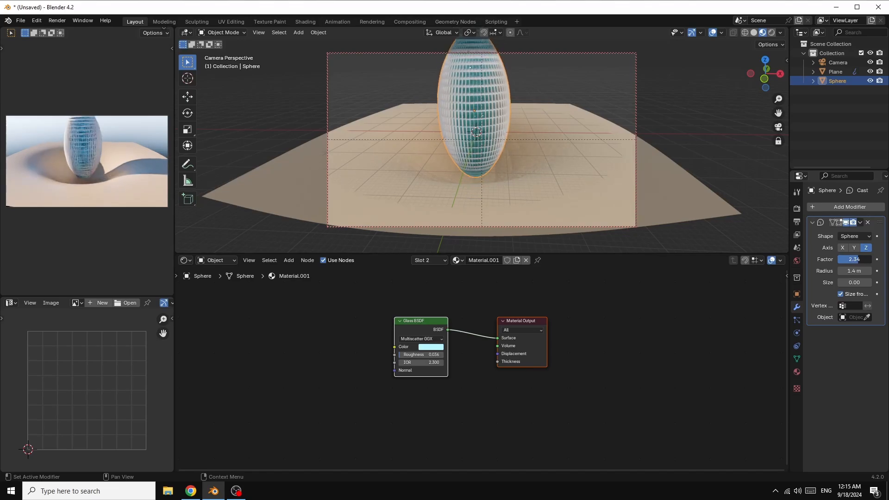
{"action": "left_click", "coordinate": [866, 247]}
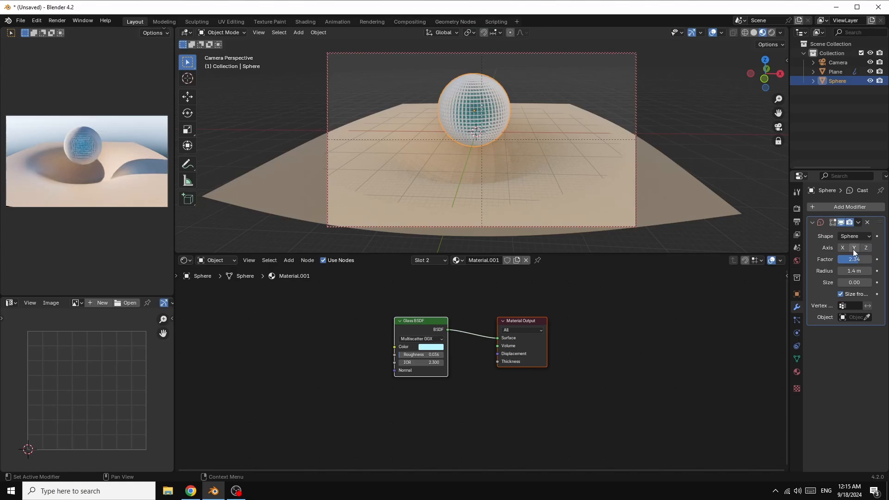
{"action": "left_click", "coordinate": [855, 248]}
{"action": "left_click", "coordinate": [845, 248]}
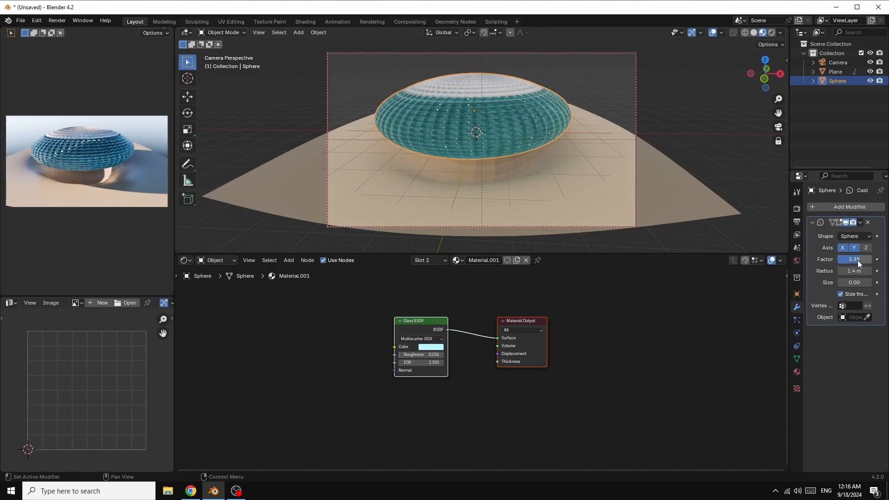
{"action": "left_click_drag", "start_coordinate": [858, 261], "coordinate": [829, 261]}
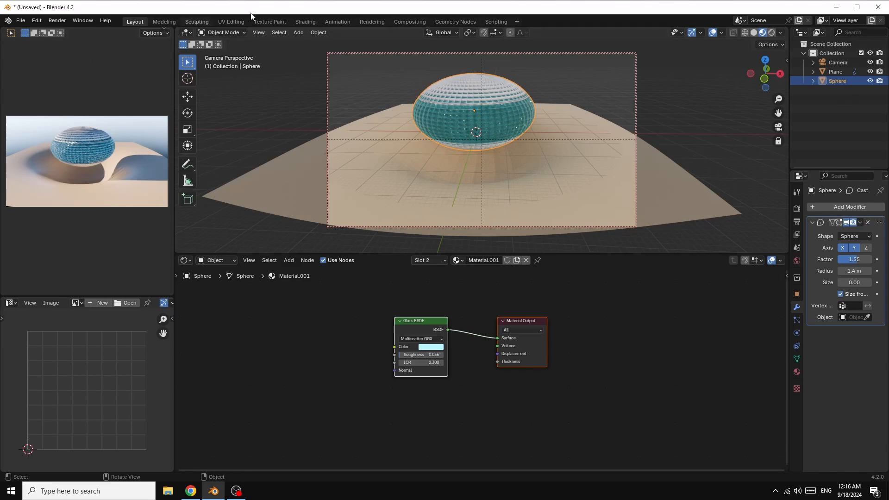
Scale the sphere's selected faces by about 0.869 in Edit Mode and return to Object Mode
{"action": "left_click", "coordinate": [223, 33]}
{"action": "left_click", "coordinate": [224, 54]}
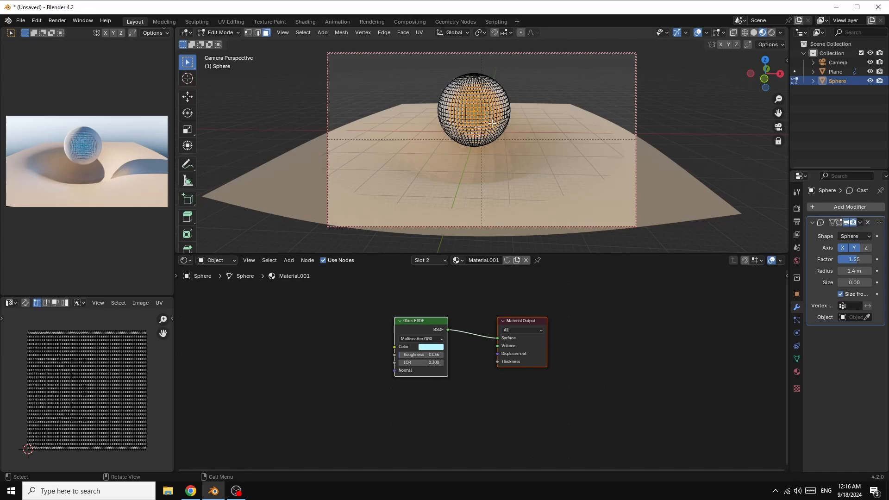
{"action": "key", "text": "s"}
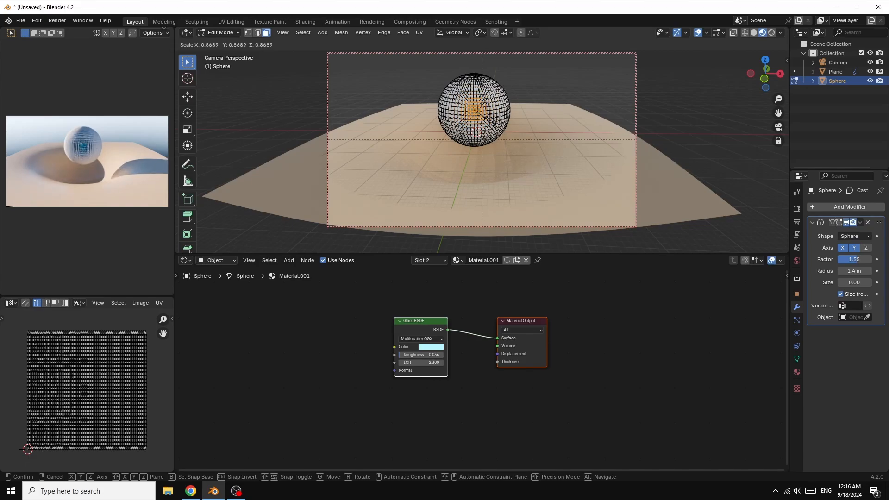
{"action": "left_click", "coordinate": [490, 122]}
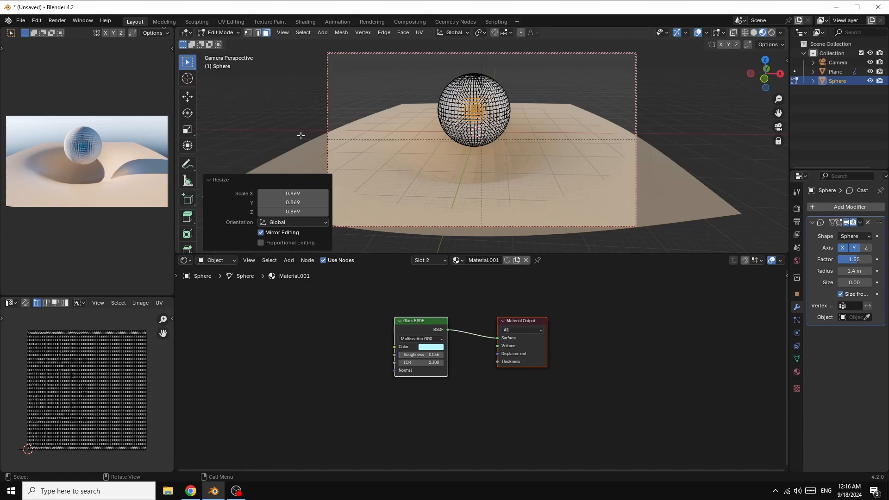
{"action": "left_click", "coordinate": [233, 32]}
{"action": "left_click", "coordinate": [229, 44]}
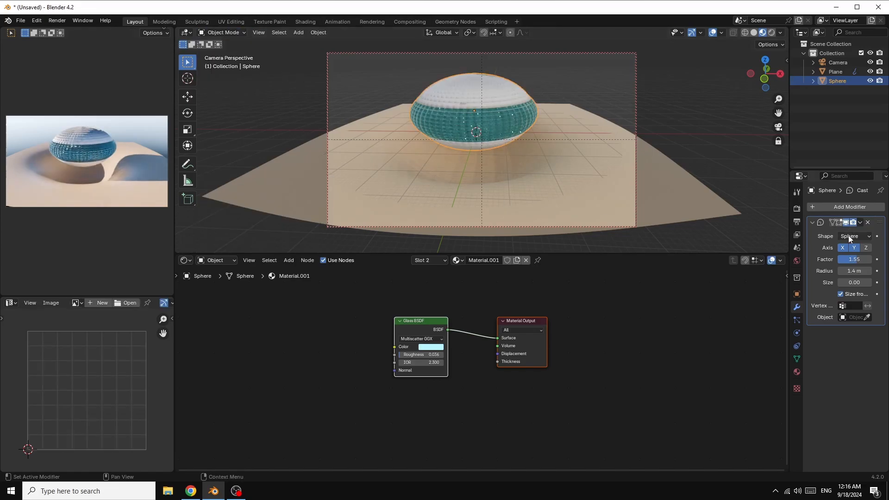
Restrict the sphere's Cast modifier to the Y and Z axes and set its factor to 1.82
{"action": "left_click", "coordinate": [866, 248]}
{"action": "left_click", "coordinate": [843, 248]}
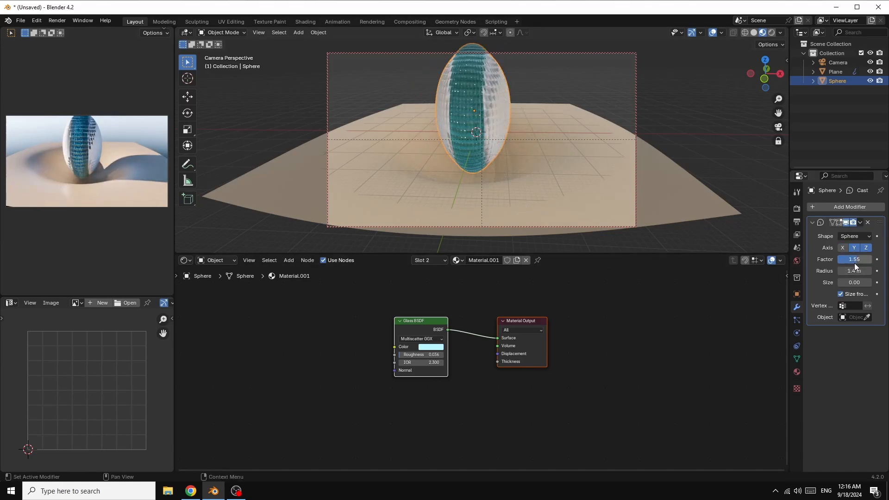
{"action": "mouse_move", "coordinate": [854, 259]}
{"action": "left_mouse_down"}
{"action": "mouse_move", "coordinate": [866, 259]}
{"action": "mouse_move", "coordinate": [859, 260]}
{"action": "left_mouse_up"}
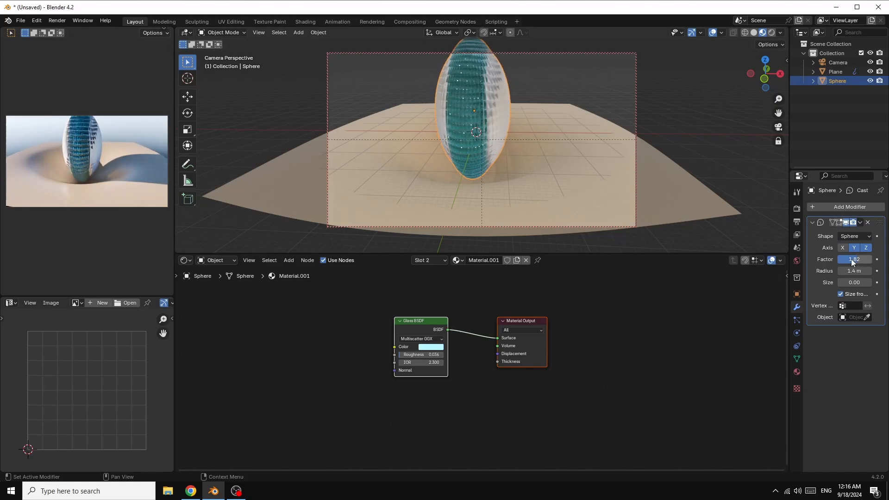
Scale the ground plane up uniformly by 1.373 and stretch it by 1.898 along the global X axis
{"action": "scroll", "coordinate": [542, 138], "scroll_direction": "down", "scroll_amount": 1}
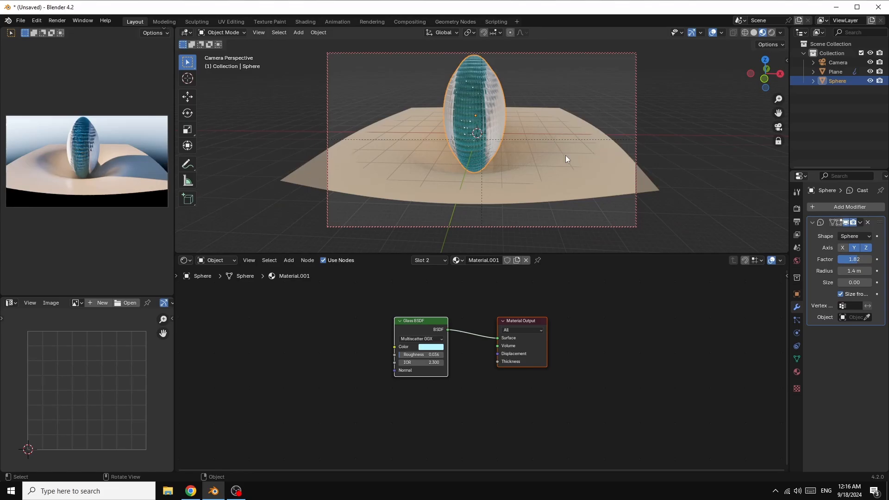
{"action": "left_click", "coordinate": [600, 182]}
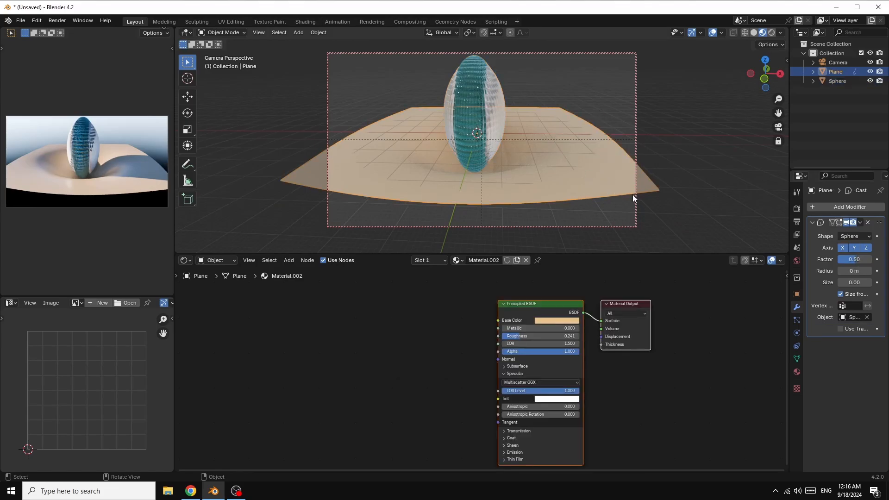
{"action": "key", "text": "s"}
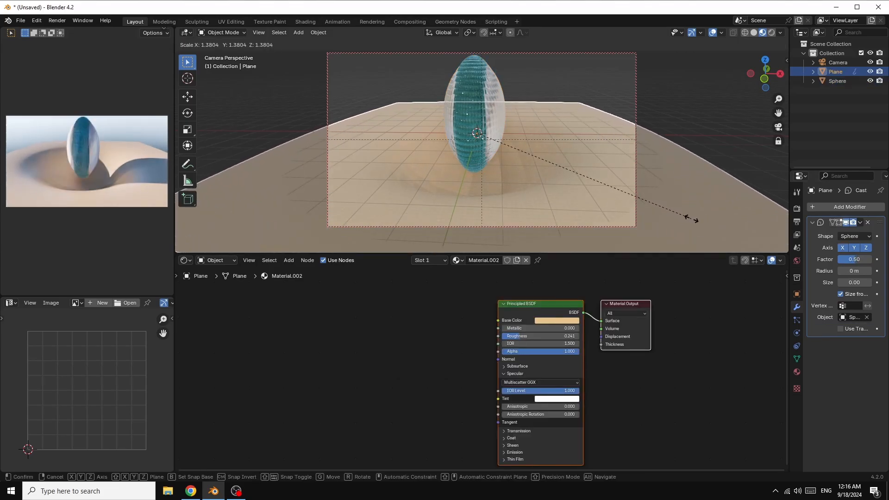
{"action": "left_click", "coordinate": [694, 214]}
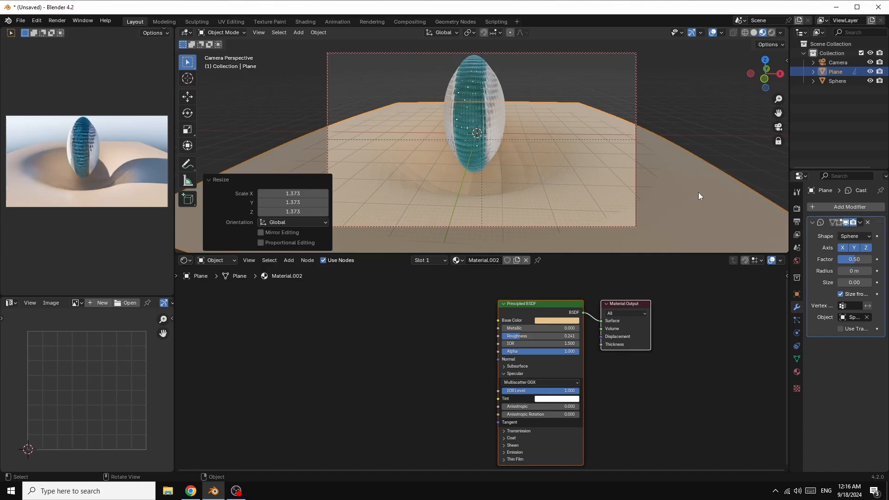
{"action": "key", "text": "s"}
{"action": "key", "text": "x"}
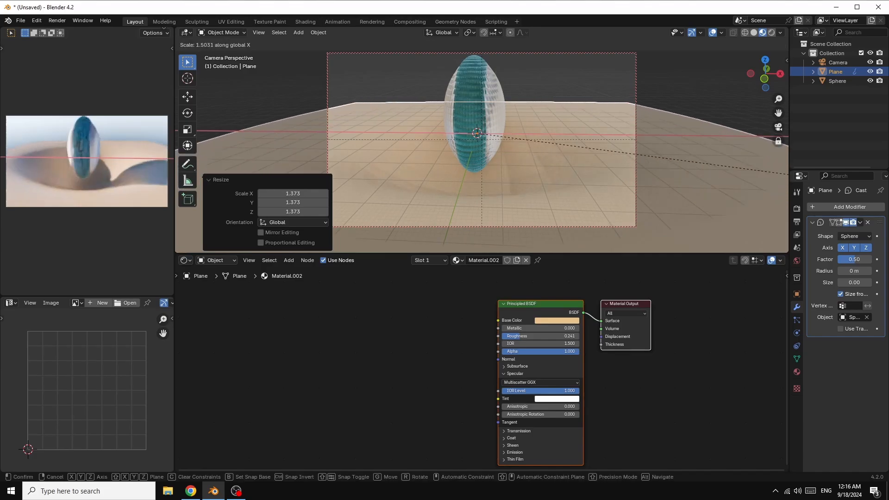
{"action": "left_click", "coordinate": [292, 174]}
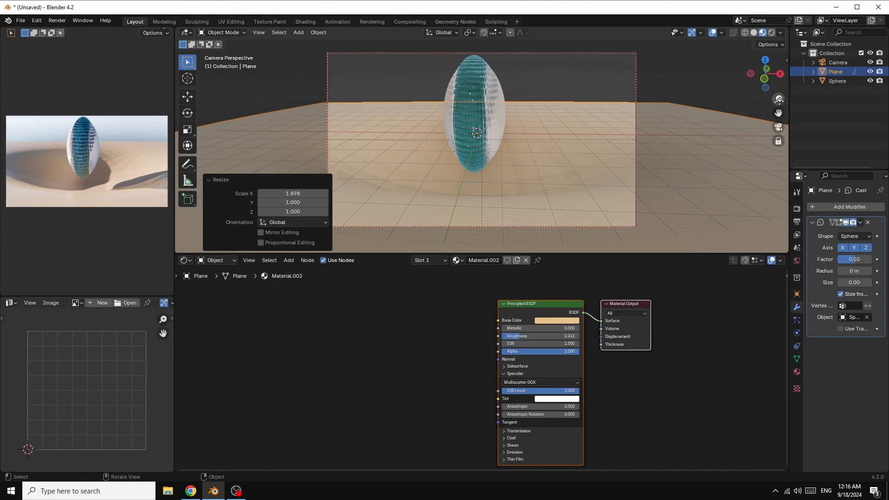
Change the plane material's Base Color to a darker near-neutral grey with saturation about 0.02 and value about 0.39
{"action": "left_click_drag", "start_coordinate": [535, 309], "coordinate": [543, 290]}
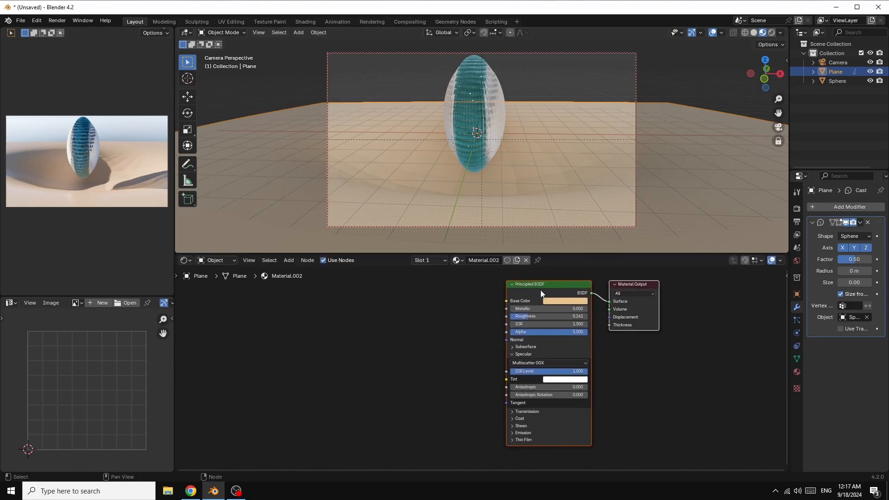
{"action": "left_click", "coordinate": [567, 301]}
{"action": "left_click_drag", "start_coordinate": [615, 193], "coordinate": [615, 211]}
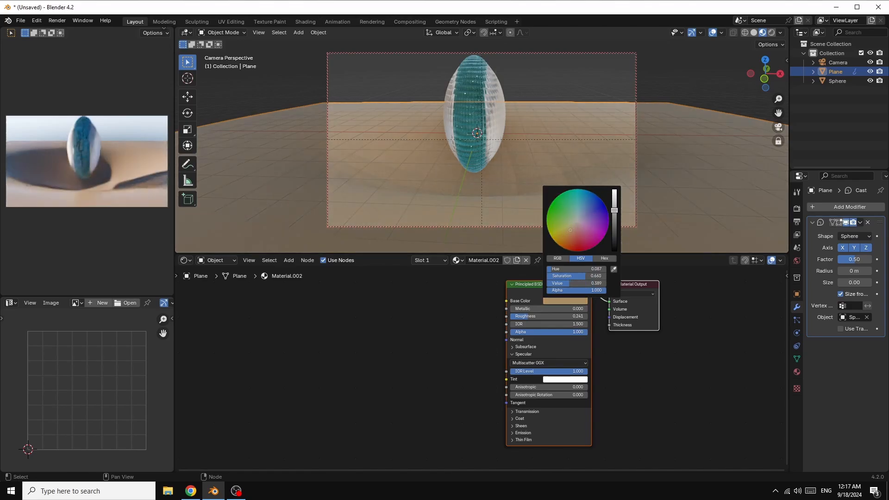
{"action": "left_click_drag", "start_coordinate": [571, 229], "coordinate": [577, 220]}
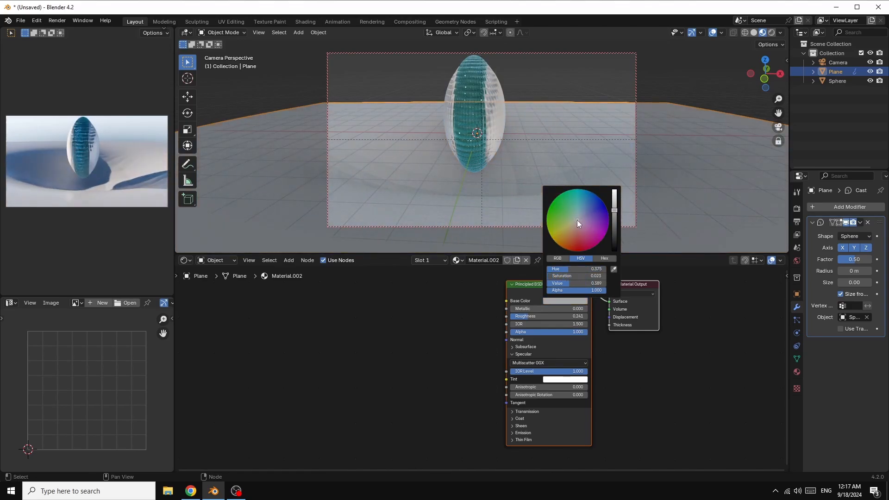
Start the Principled texture setup on the plane's Principled BSDF node and open the Metal062C_4K-JPG folder inside Documents\TEXTURE
{"action": "left_click", "coordinate": [529, 291]}
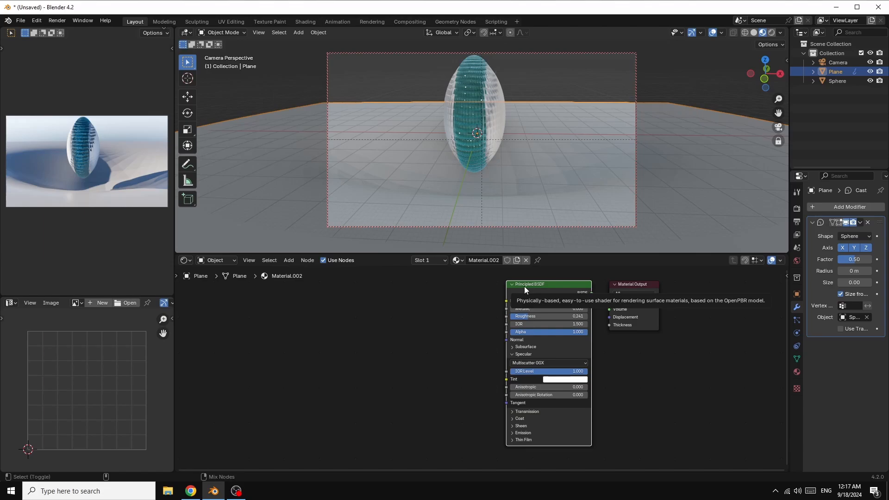
{"action": "key", "text": "ctrl+shift+t"}
{"action": "scroll", "coordinate": [498, 294], "scroll_direction": "down", "scroll_amount": 6}
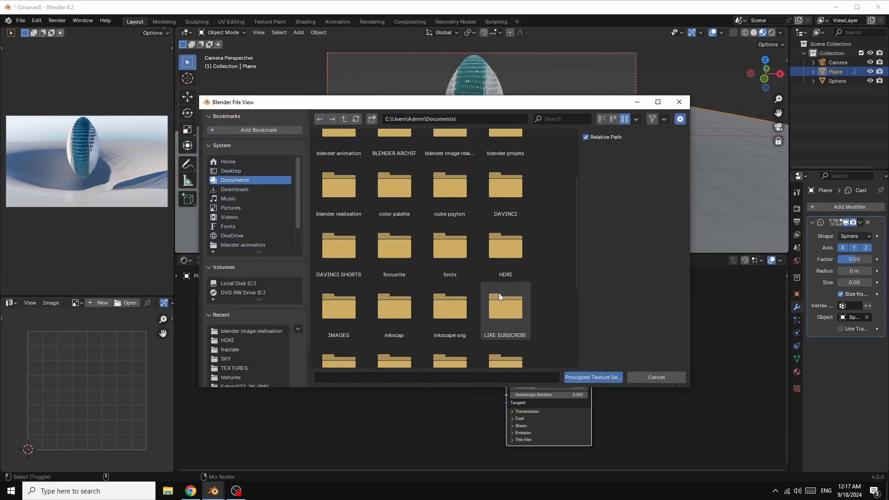
{"action": "scroll", "coordinate": [485, 315], "scroll_direction": "down", "scroll_amount": 1}
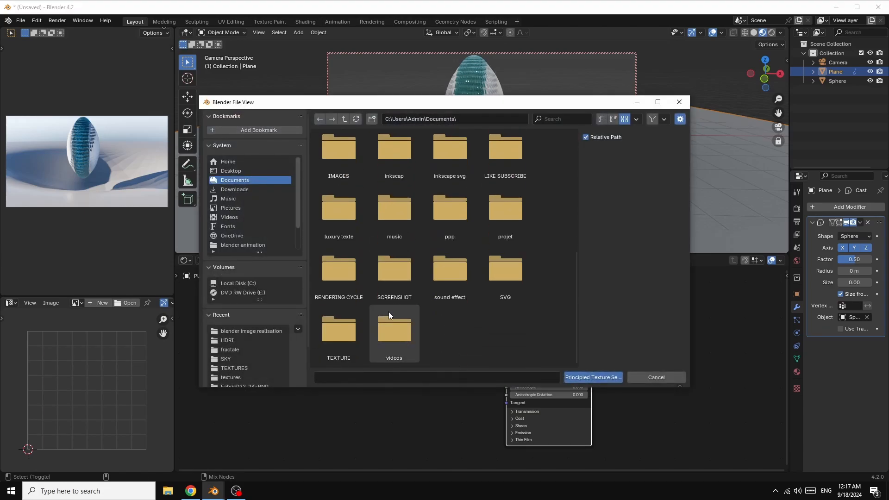
{"action": "double_click", "coordinate": [339, 330]}
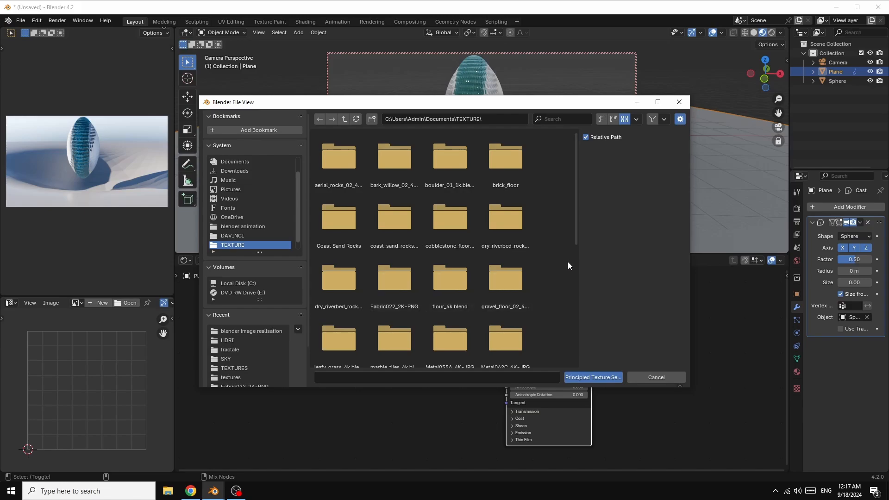
{"action": "scroll", "coordinate": [566, 264], "scroll_direction": "down", "scroll_amount": 3}
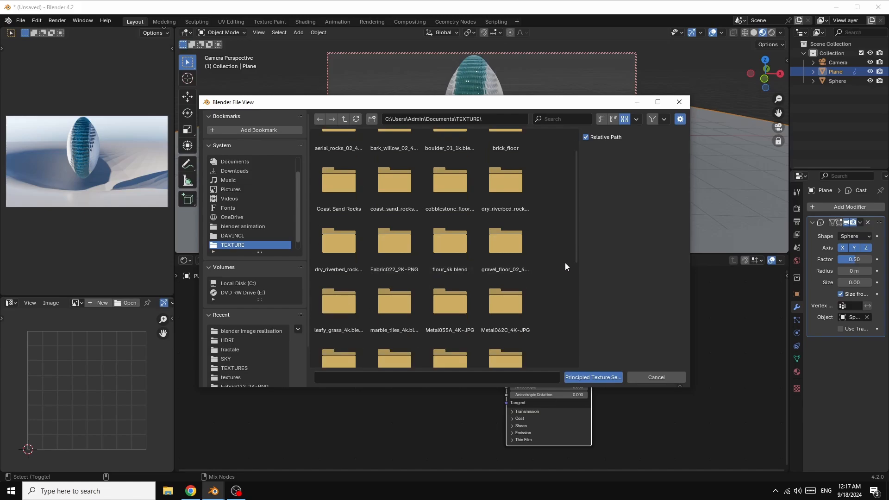
{"action": "scroll", "coordinate": [565, 264], "scroll_direction": "down", "scroll_amount": 1}
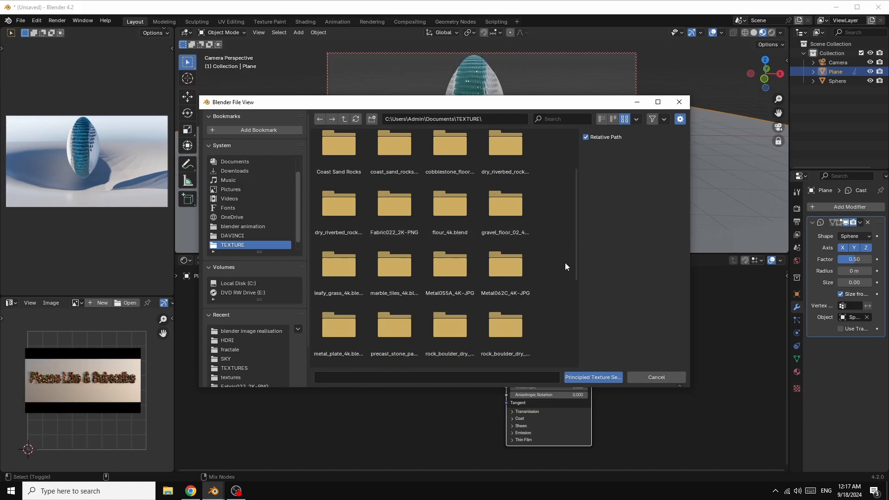
{"action": "double_click", "coordinate": [508, 263]}
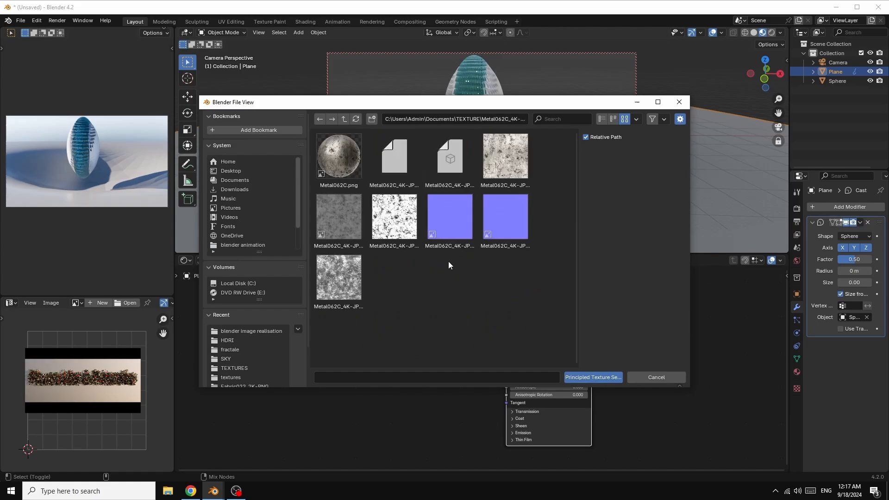
Load the Metal062C color, displacement, metalness, both normal, and roughness maps into the plane's material
{"action": "left_click", "coordinate": [515, 172]}
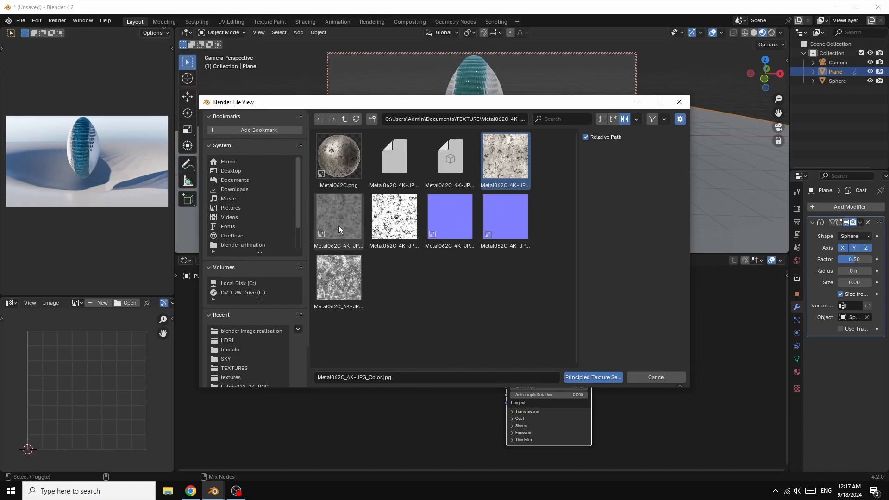
{"action": "left_click_drag", "start_coordinate": [338, 226], "coordinate": [341, 274]}
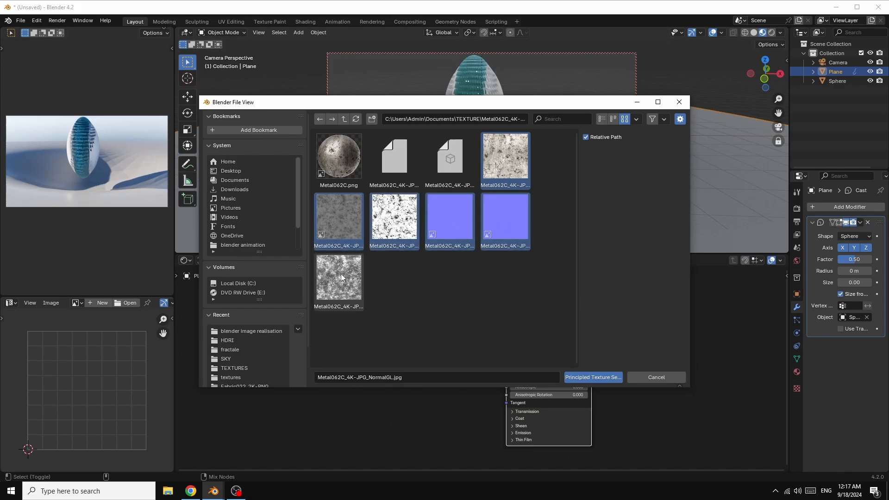
{"action": "left_click", "coordinate": [591, 377]}
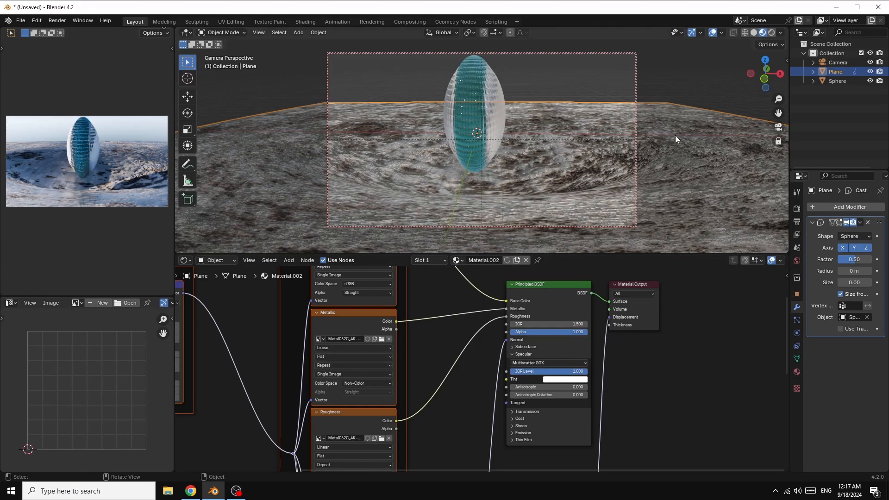
Put the plane in Edit Mode and unwrap its faces with a Cube Projection
{"action": "left_click", "coordinate": [218, 32]}
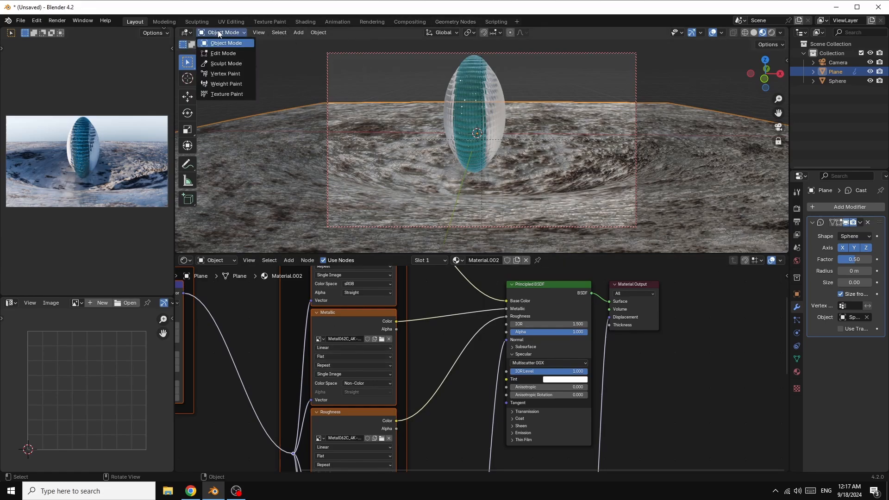
{"action": "left_click", "coordinate": [221, 54]}
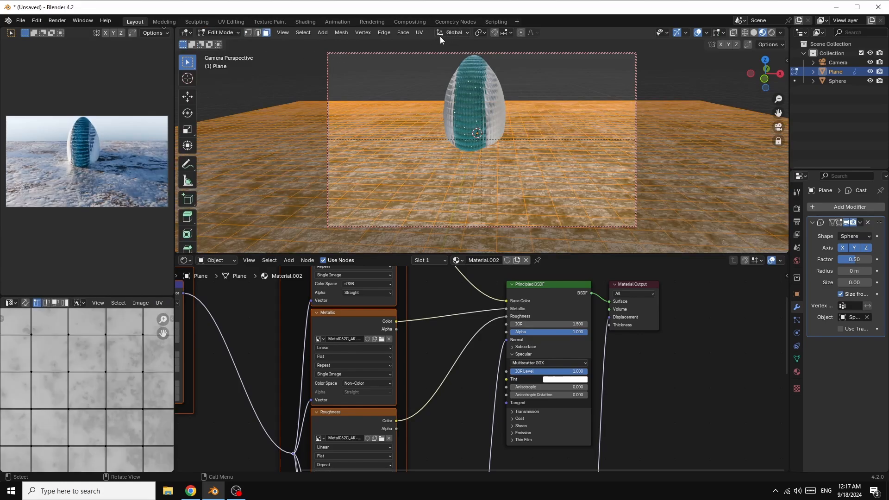
{"action": "left_click", "coordinate": [419, 33]}
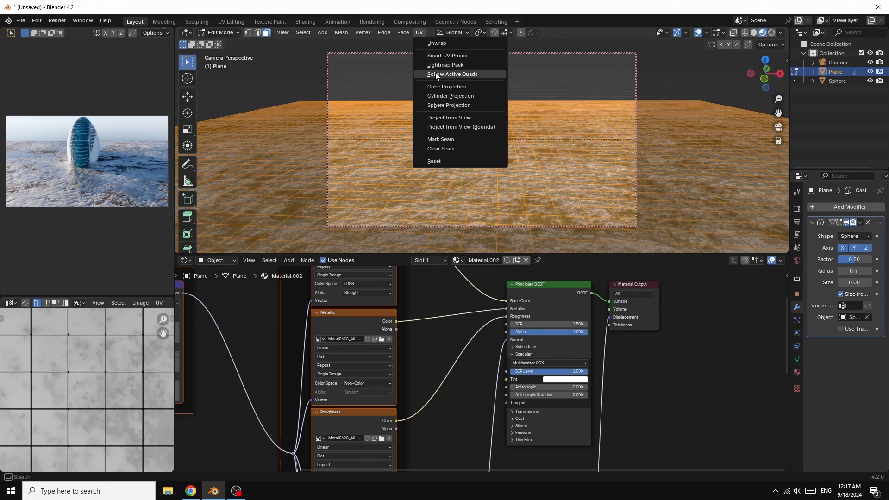
{"action": "left_click", "coordinate": [444, 87]}
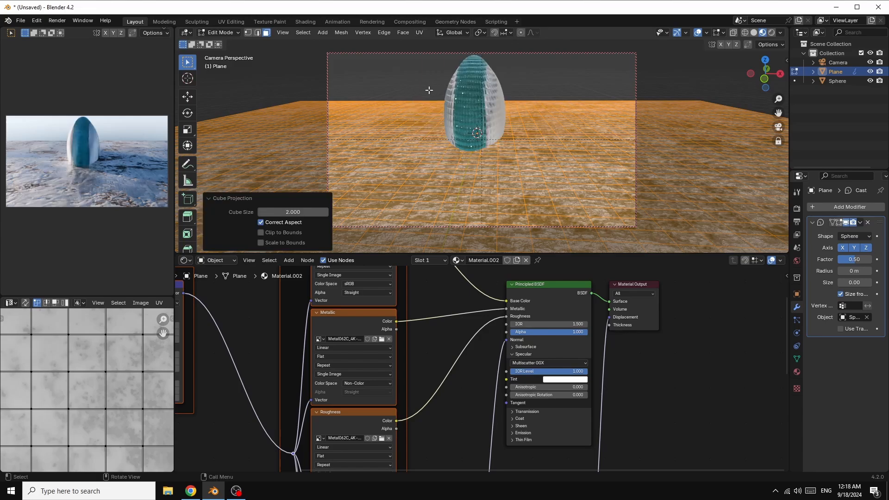
Scale up all of the plane's UVs beyond the image bounds and return to Object Mode
{"action": "scroll", "coordinate": [105, 361], "scroll_direction": "down", "scroll_amount": 6}
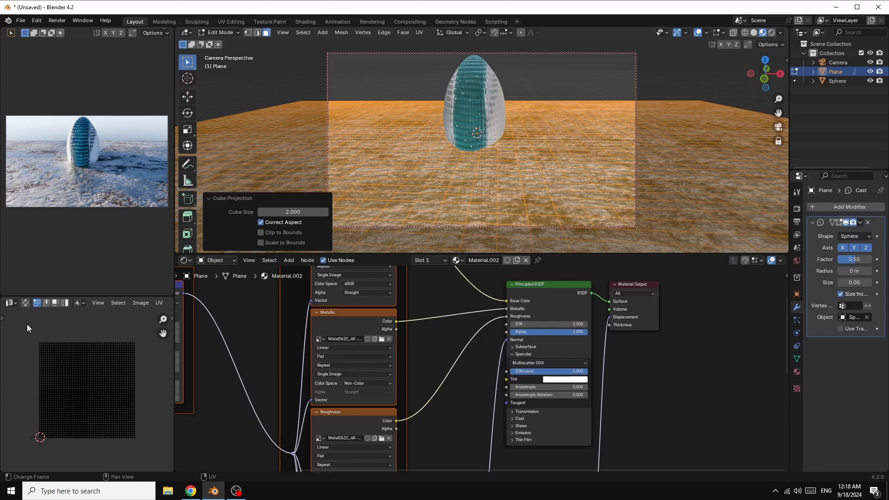
{"action": "left_click_drag", "start_coordinate": [24, 326], "coordinate": [147, 458]}
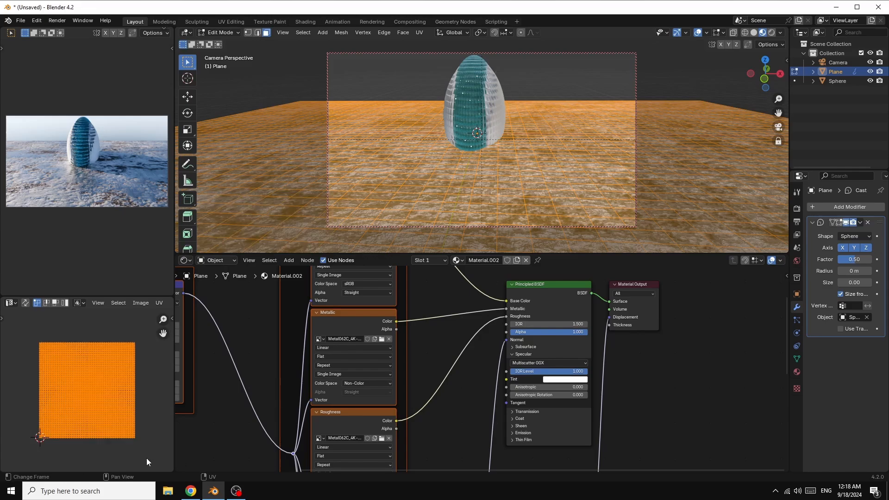
{"action": "key", "text": "s"}
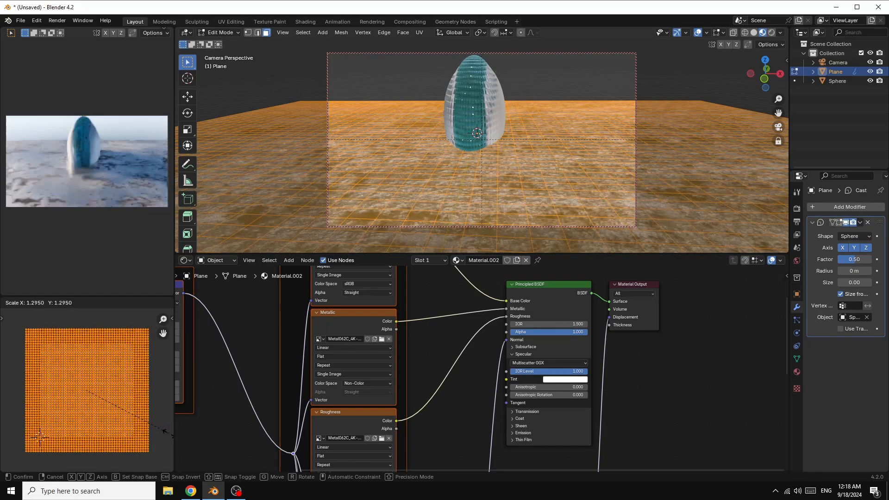
{"action": "left_click", "coordinate": [11, 439]}
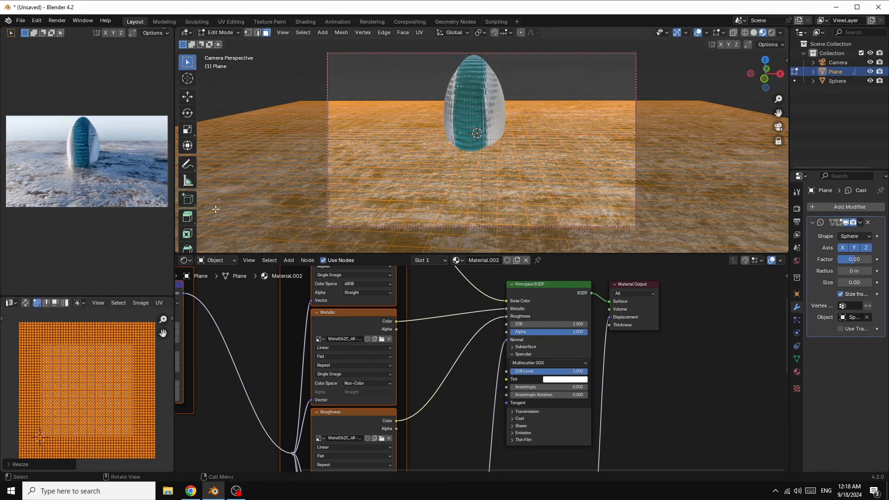
{"action": "left_click", "coordinate": [226, 31]}
{"action": "left_click", "coordinate": [223, 42]}
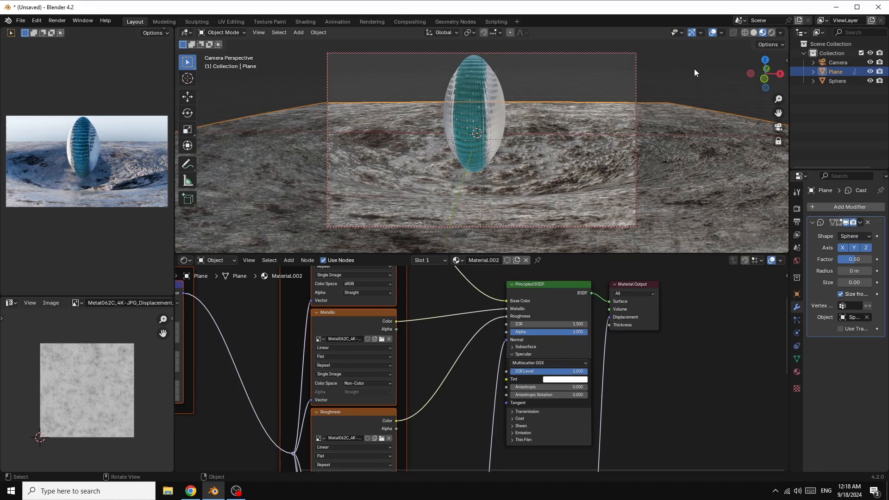
Orbit the camera to a slightly lower, flatter angle on the sphere and the textured ground
{"action": "left_click_drag", "start_coordinate": [765, 74], "coordinate": [768, 76]}
{"action": "middle_click_drag", "start_coordinate": [481, 148], "coordinate": [476, 143]}
{"action": "left_click_drag", "start_coordinate": [766, 74], "coordinate": [764, 73]}
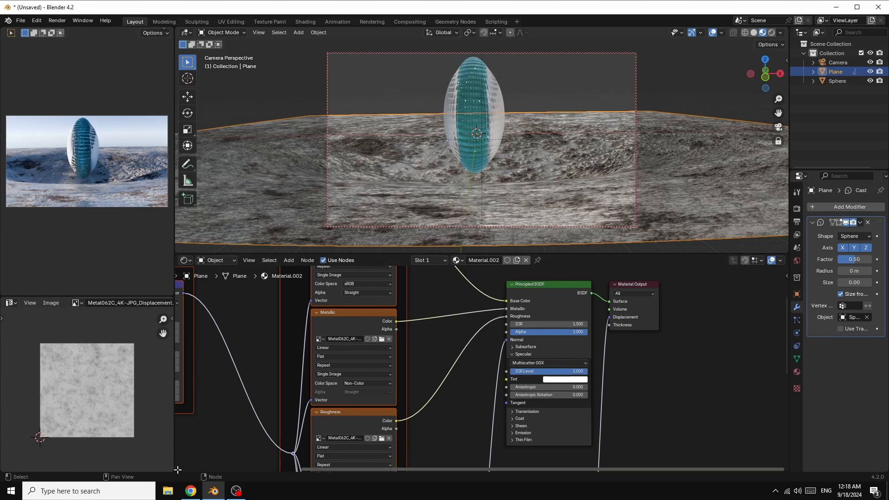
Split a narrow strip off the bottom of the shader editor and switch it to a Timeline
{"action": "left_click_drag", "start_coordinate": [177, 470], "coordinate": [180, 442]}
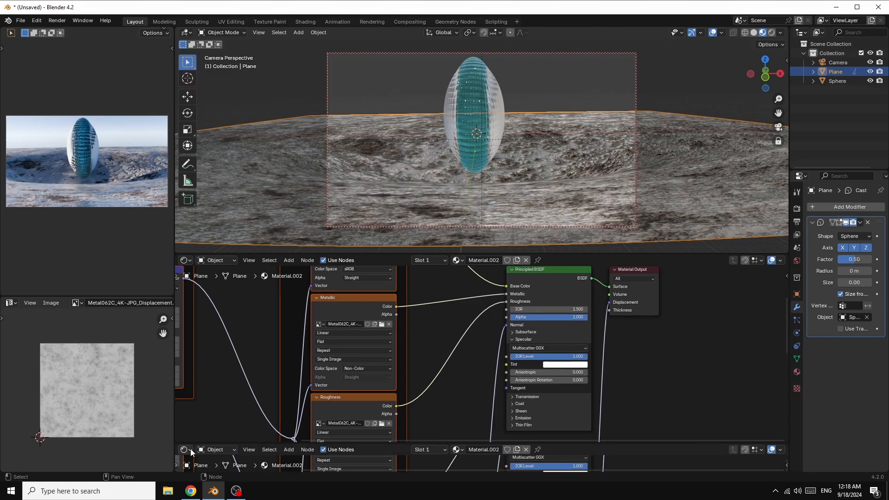
{"action": "left_click", "coordinate": [187, 449]}
{"action": "left_click", "coordinate": [314, 369]}
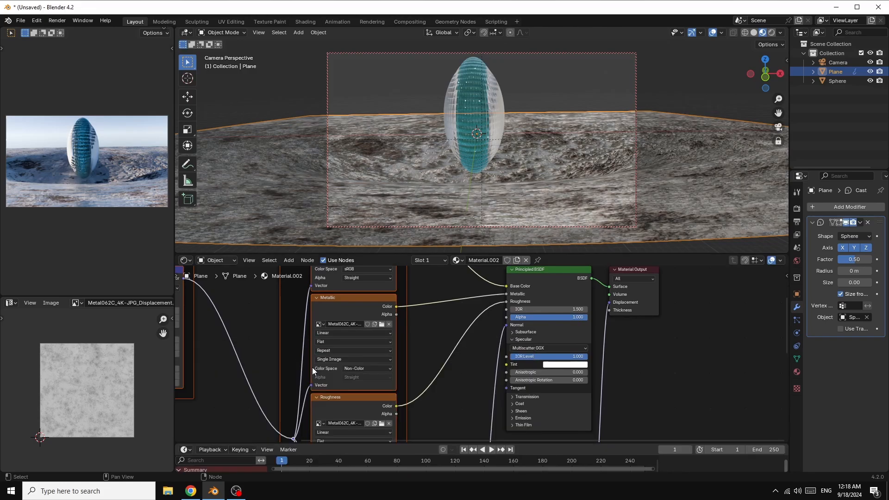
Check the default keyframe interpolation in the Animation preferences and close the preferences
{"action": "left_click", "coordinate": [37, 20]}
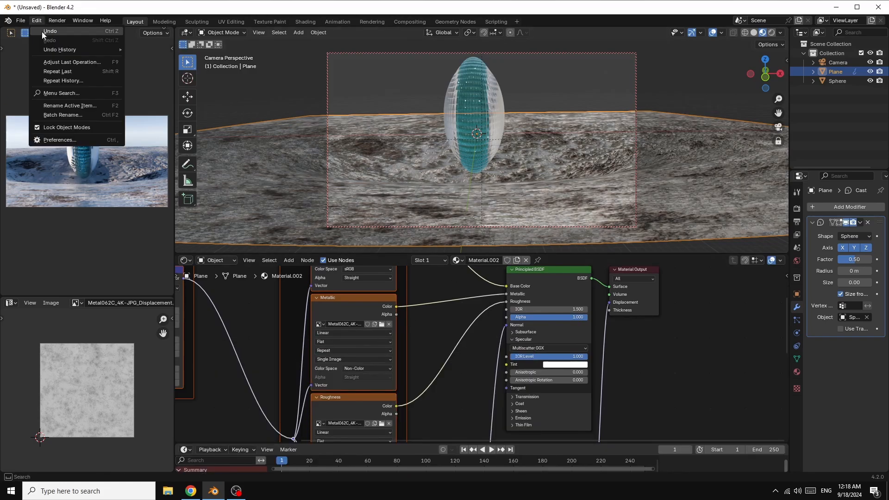
{"action": "left_click", "coordinate": [75, 142]}
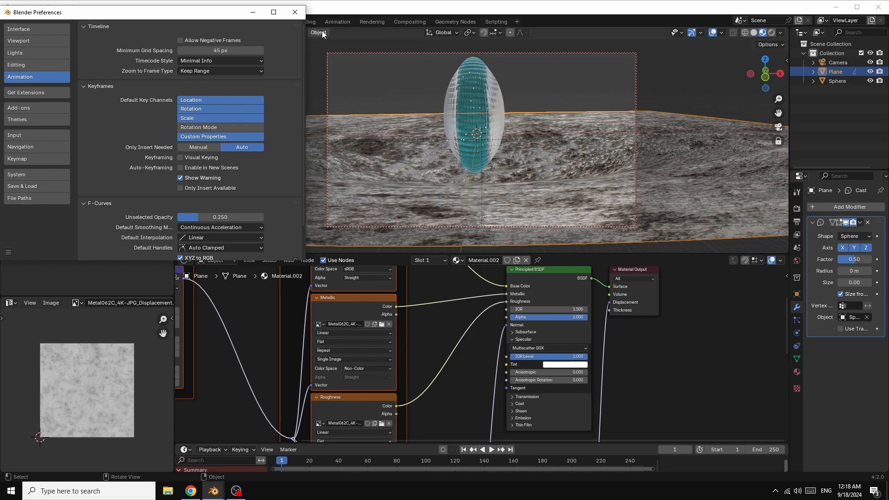
{"action": "left_click", "coordinate": [296, 12]}
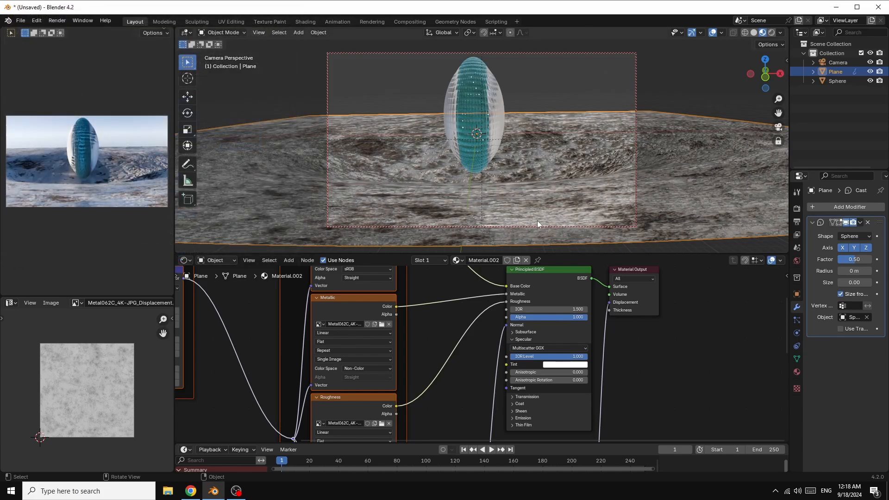
Select the sphere and insert a location keyframe on it at frame 1
{"action": "left_click", "coordinate": [467, 116]}
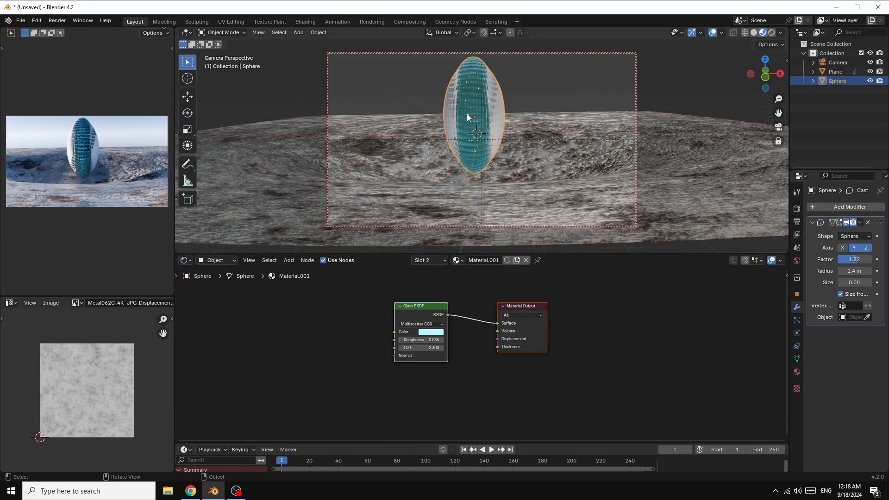
{"action": "left_click", "coordinate": [797, 295]}
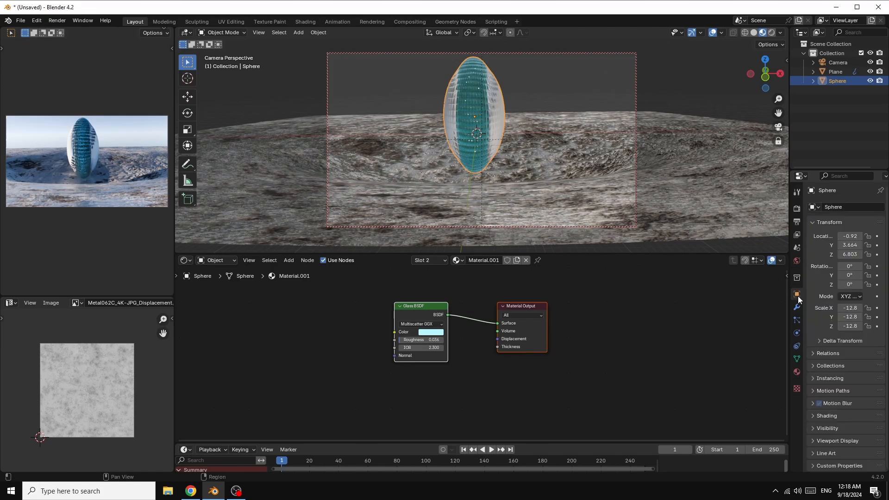
{"action": "right_click", "coordinate": [849, 254]}
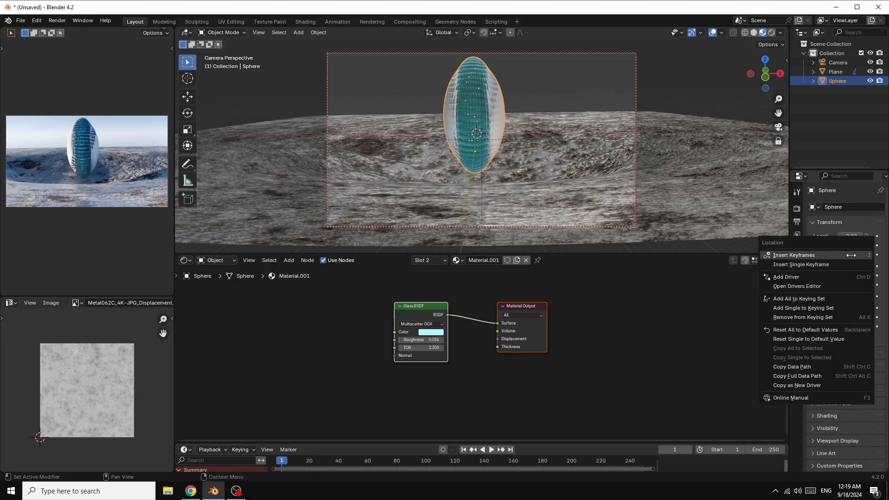
{"action": "left_click", "coordinate": [806, 256]}
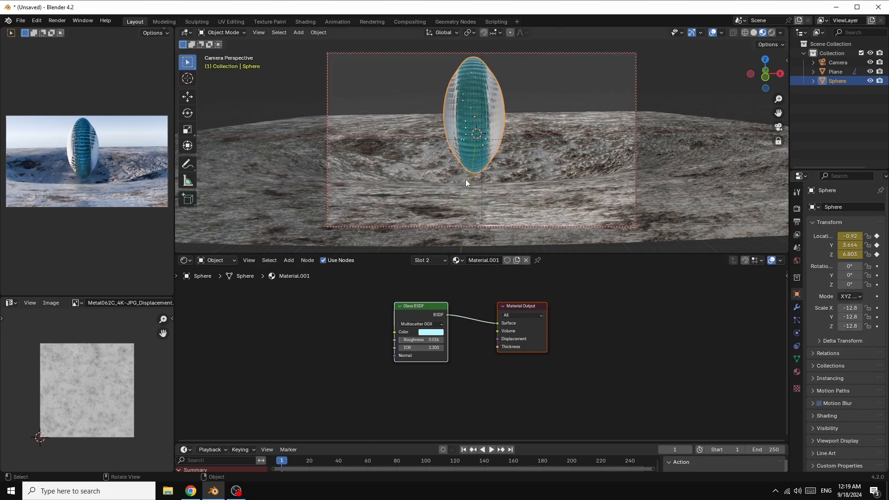
Lower the sphere along the global Z axis until it sits partly below the ground plane
{"action": "key", "text": "g"}
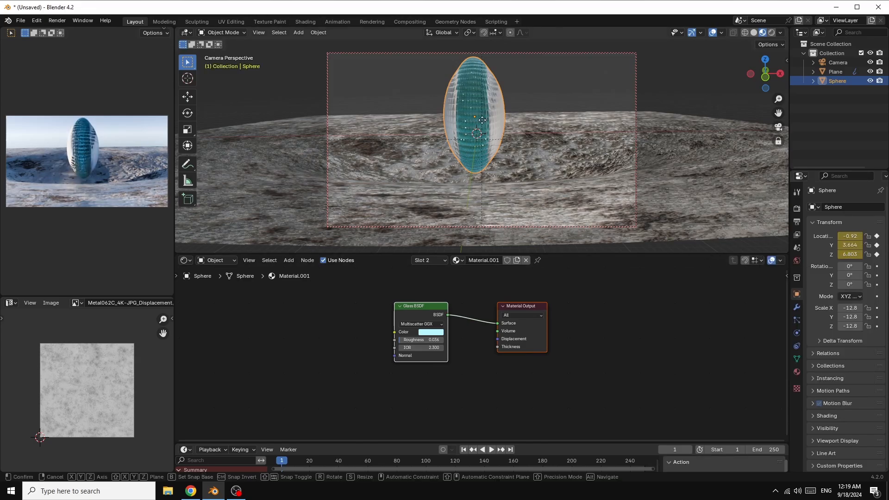
{"action": "key", "text": "z"}
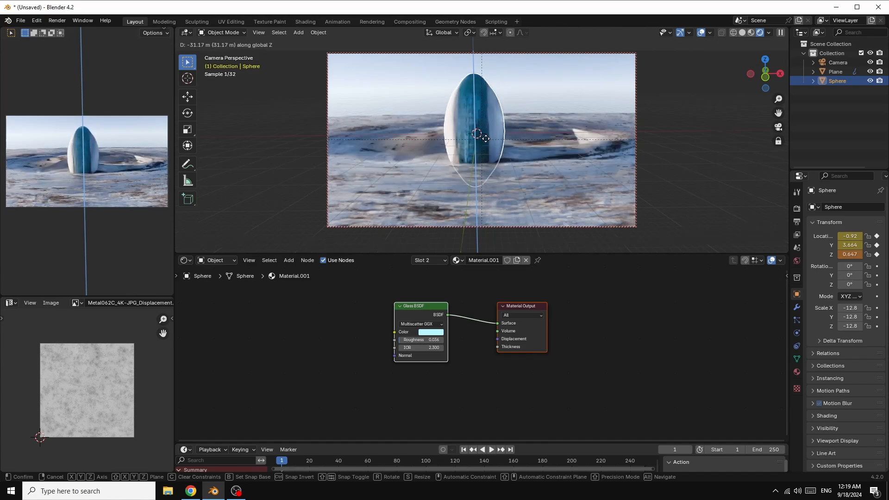
{"action": "left_click", "coordinate": [486, 140]}
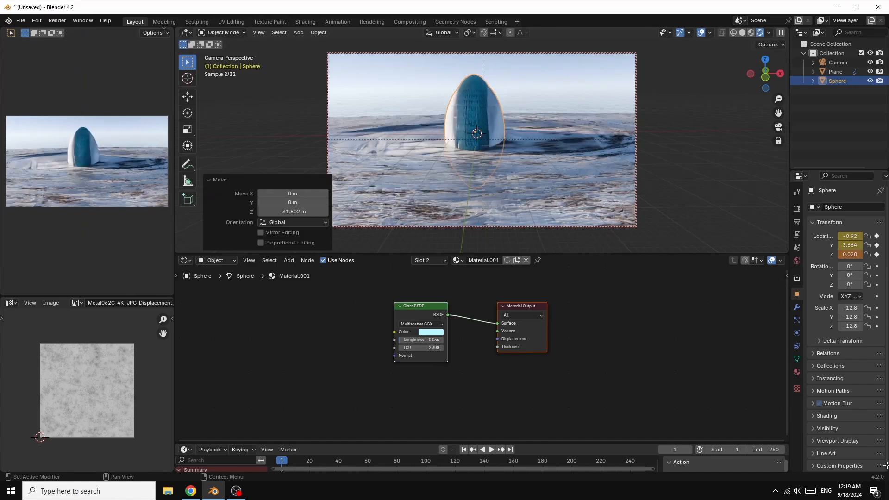
Go to frame 100 and insert a location keyframe on the sphere
{"action": "key", "text": "space"}
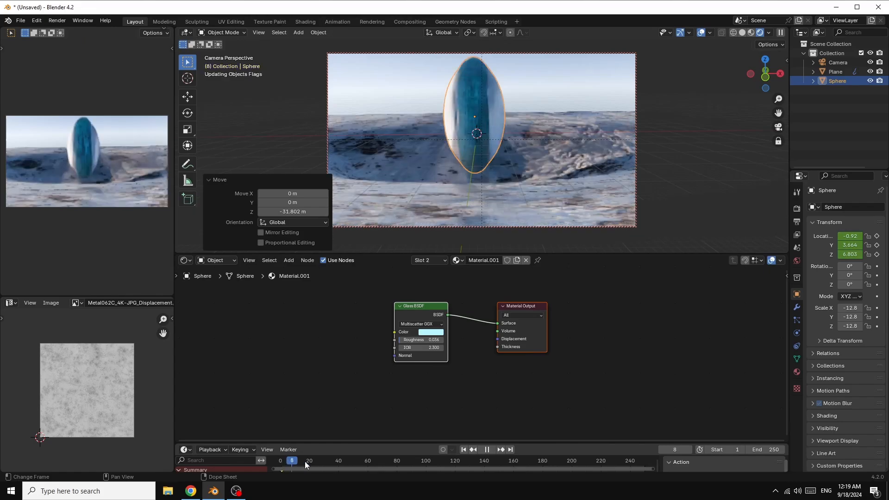
{"action": "left_click_drag", "start_coordinate": [394, 461], "coordinate": [426, 459]}
{"action": "key", "text": "space"}
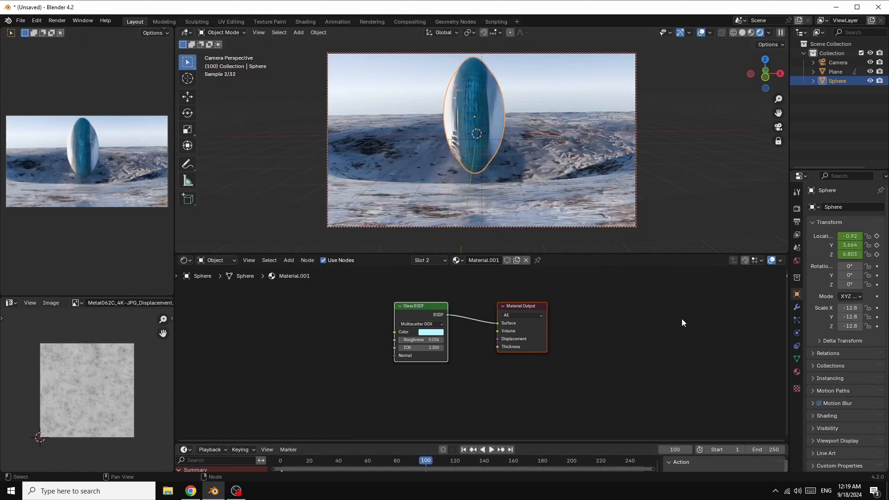
{"action": "right_click", "coordinate": [853, 254]}
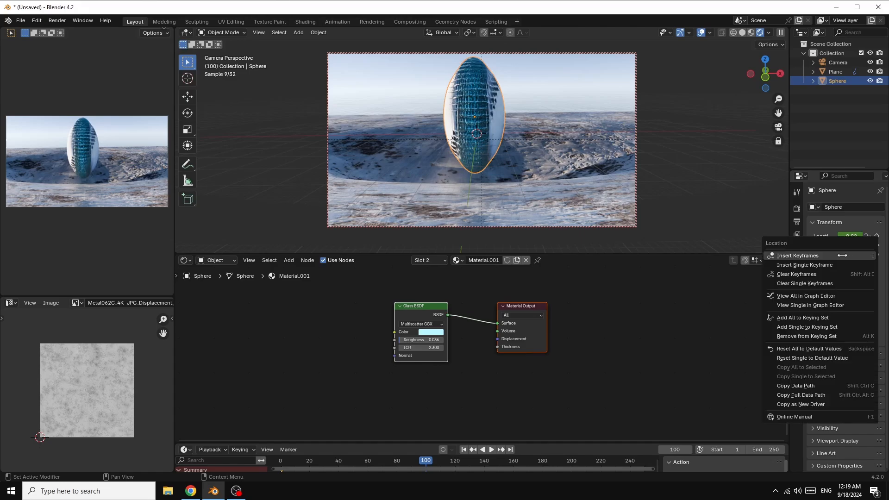
{"action": "left_click", "coordinate": [798, 255]}
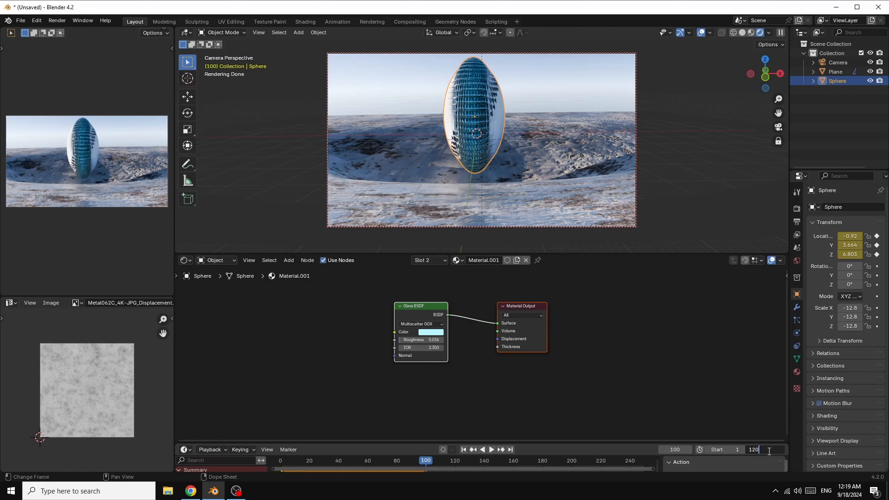
Set the animation's end frame to 120 and place the playhead at frame 100
{"action": "key", "text": "Return"}
{"action": "left_click_drag", "start_coordinate": [424, 462], "coordinate": [429, 463]}
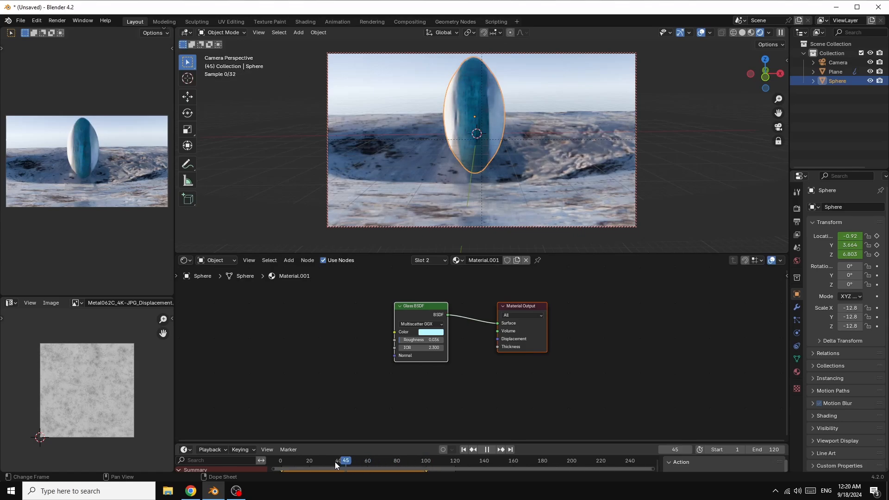
{"action": "left_click", "coordinate": [460, 463]}
{"action": "left_click_drag", "start_coordinate": [426, 463], "coordinate": [427, 464]}
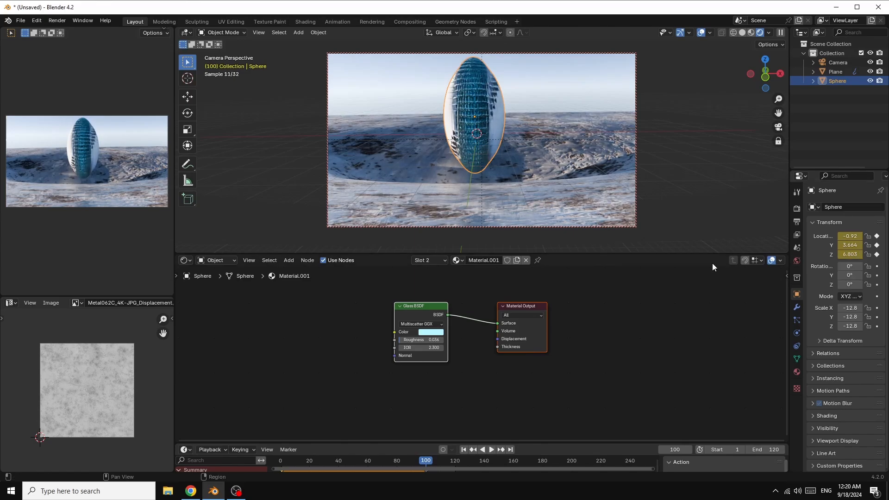
Lower the sphere about 6.94 m along global Z and insert a location keyframe at frame 100
{"action": "key", "text": "g"}
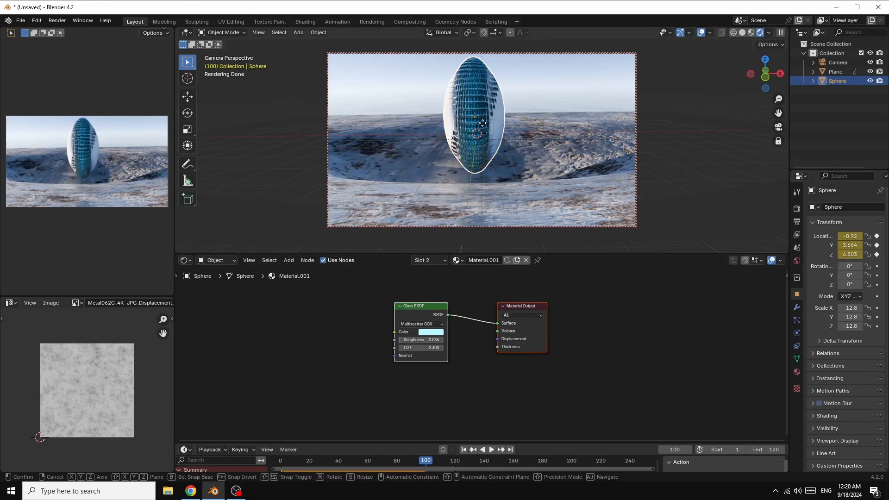
{"action": "key", "text": "z"}
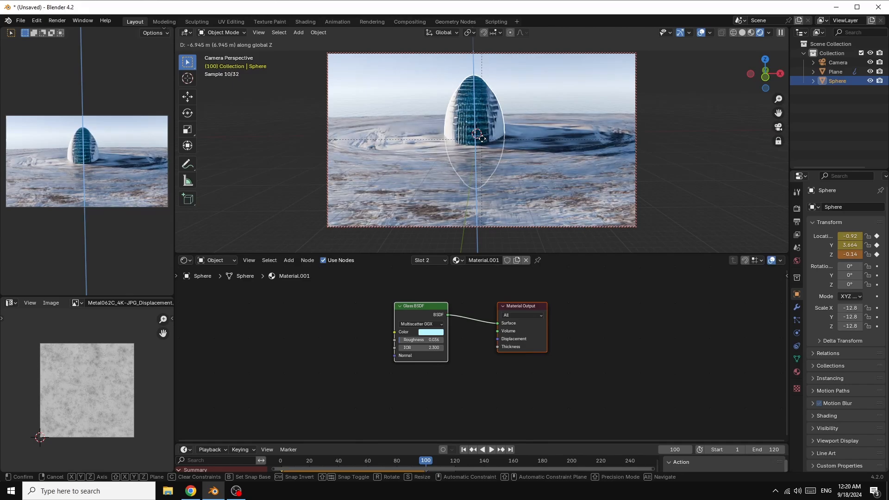
{"action": "left_click", "coordinate": [483, 142]}
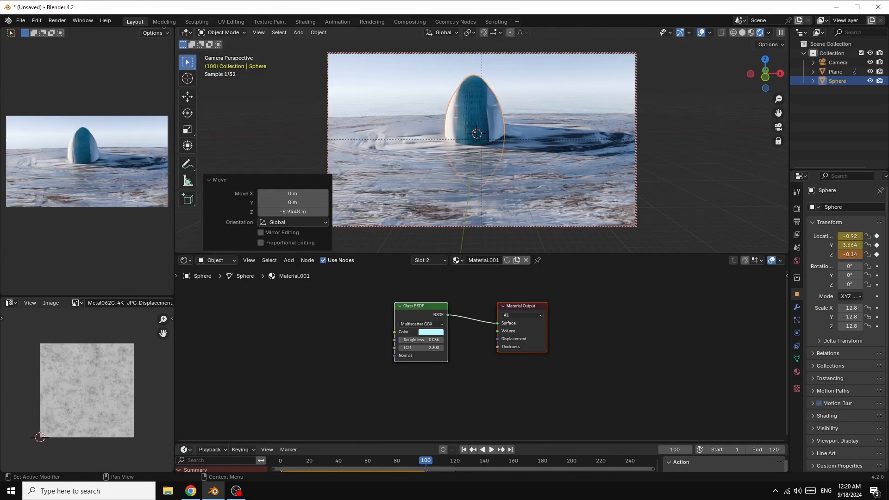
{"action": "right_click", "coordinate": [851, 254]}
{"action": "left_click", "coordinate": [811, 257]}
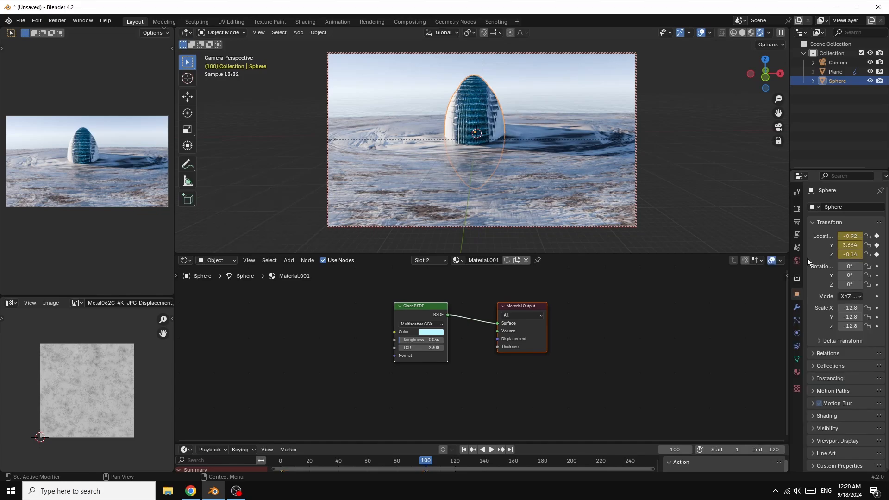
At frame 110, raise the sphere about 7.53 m along global Z and insert a location keyframe
{"action": "key", "text": "space"}
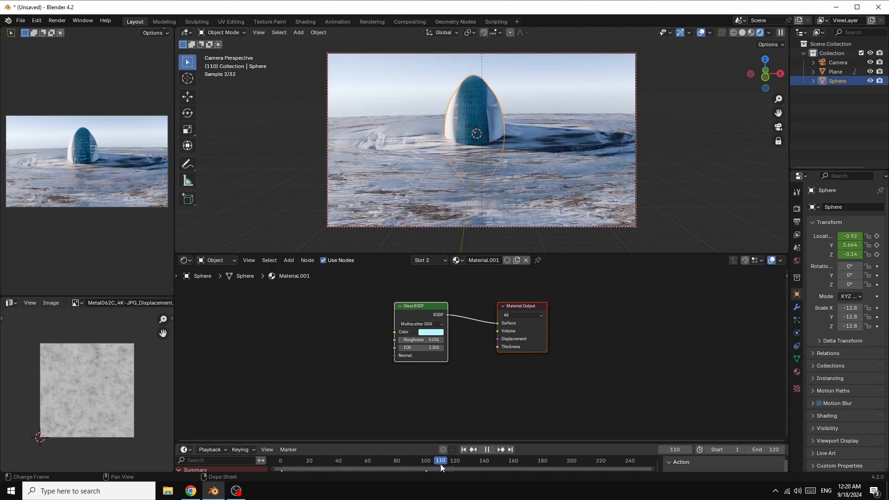
{"action": "key", "text": "space"}
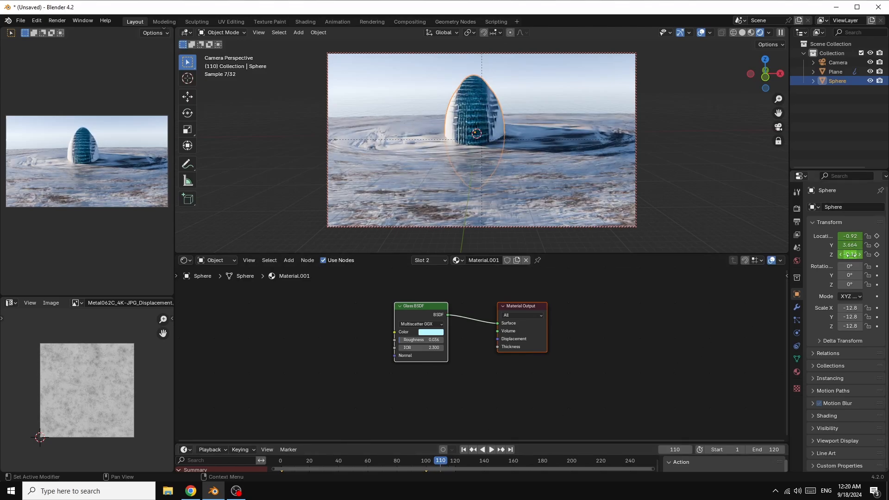
{"action": "key", "text": "g"}
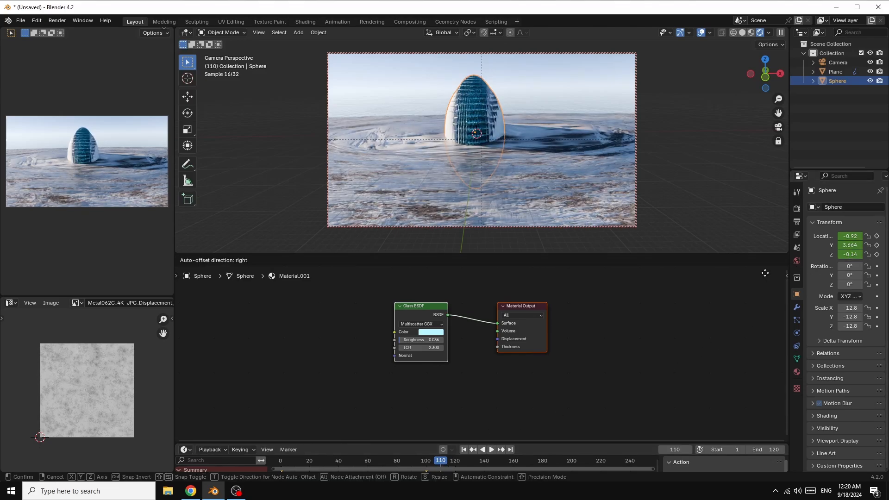
{"action": "left_click", "coordinate": [765, 280]}
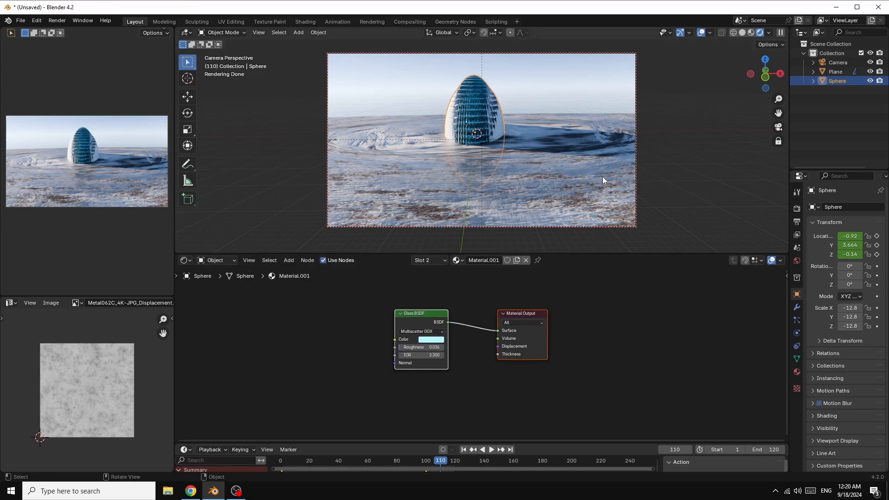
{"action": "key", "text": "g"}
{"action": "key", "text": "z"}
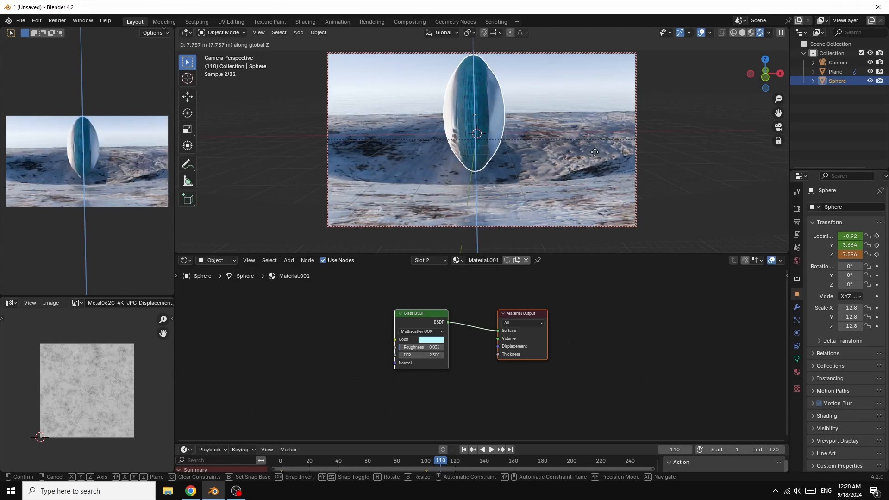
{"action": "left_click", "coordinate": [595, 153]}
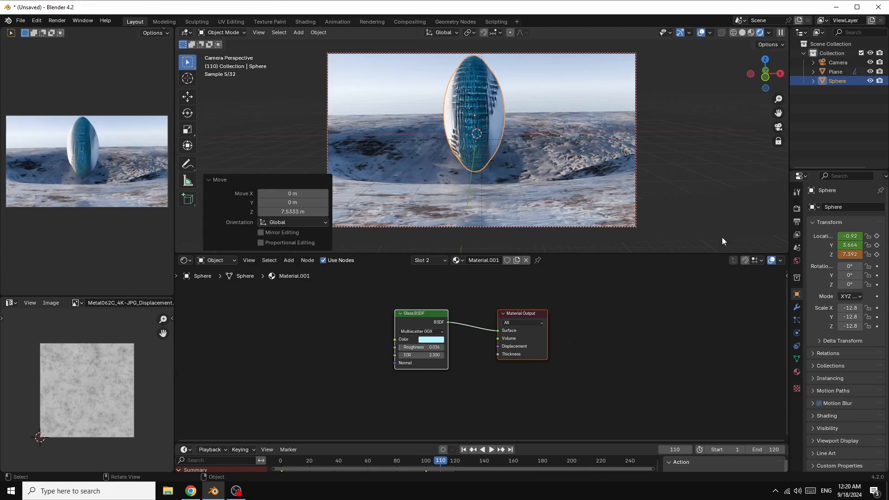
{"action": "right_click", "coordinate": [850, 255]}
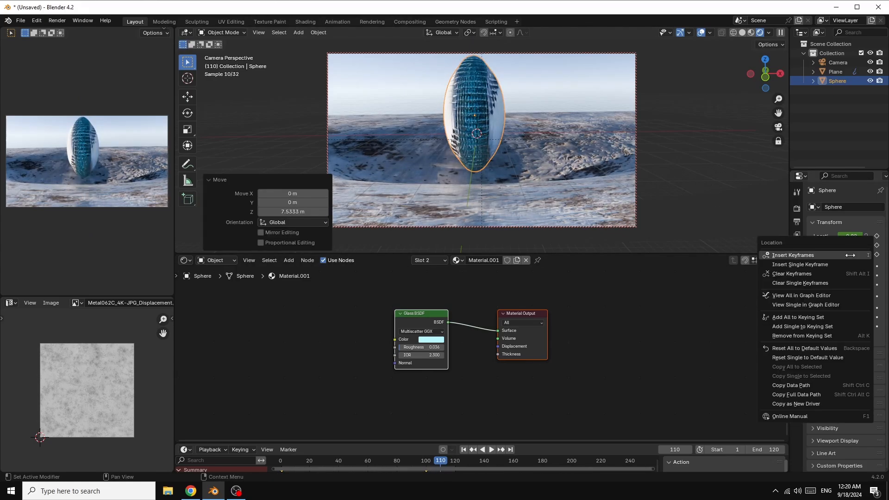
{"action": "left_click", "coordinate": [814, 255]}
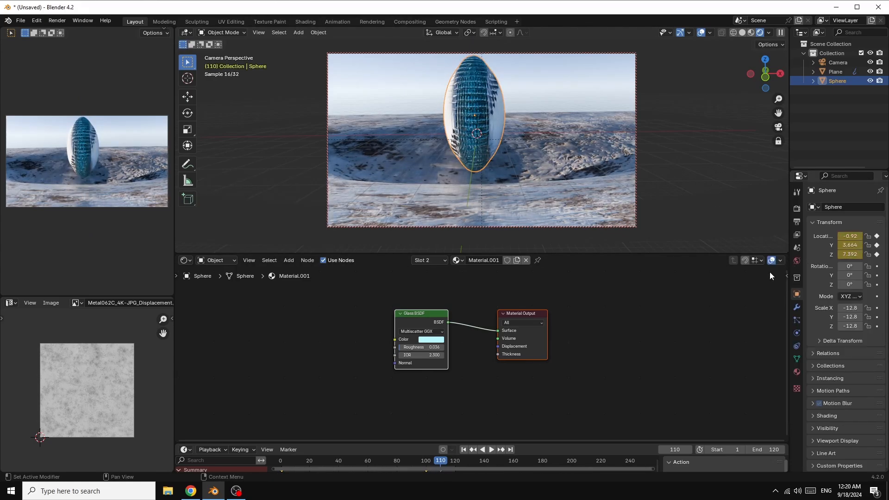
Play back the sphere's animation, stop it, and scrub to frame 100 to review the motion
{"action": "left_click", "coordinate": [494, 448]}
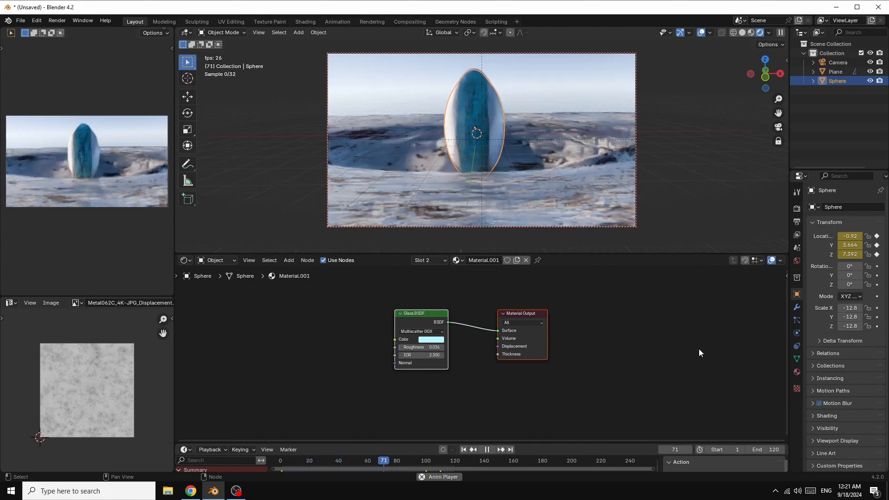
{"action": "left_click", "coordinate": [486, 450]}
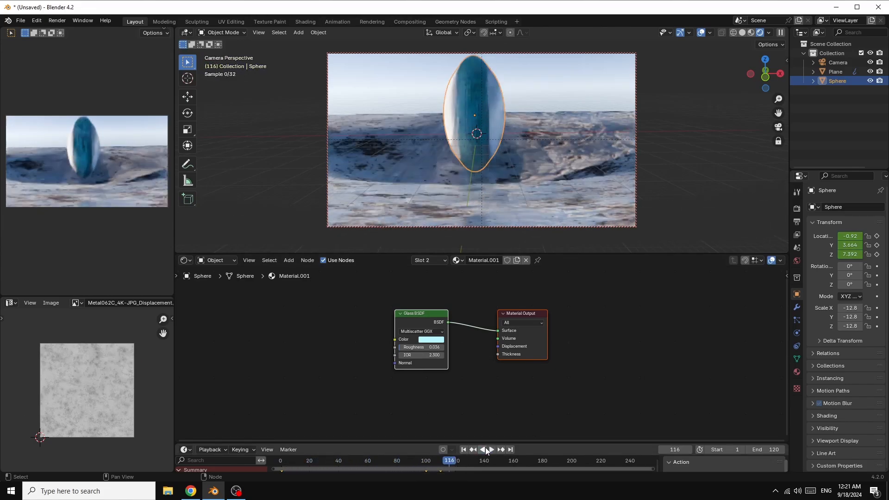
{"action": "left_click_drag", "start_coordinate": [448, 464], "coordinate": [427, 466]}
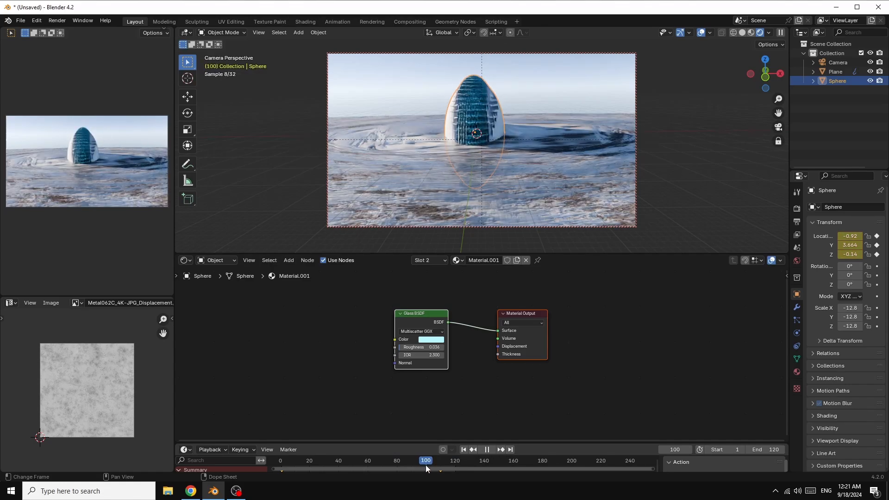
At frame 0, lower the sphere about 7.85 m along global Z and insert a location keyframe
{"action": "left_click_drag", "start_coordinate": [426, 465], "coordinate": [280, 465]}
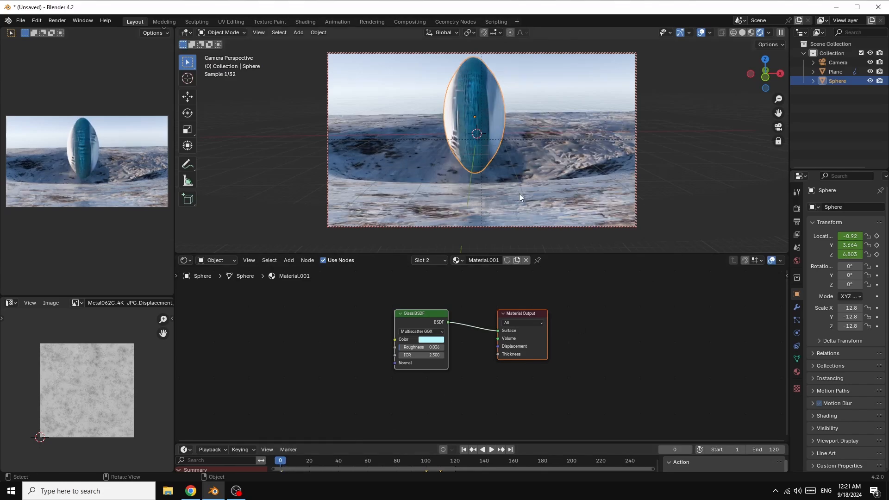
{"action": "key", "text": "g"}
{"action": "key", "text": "z"}
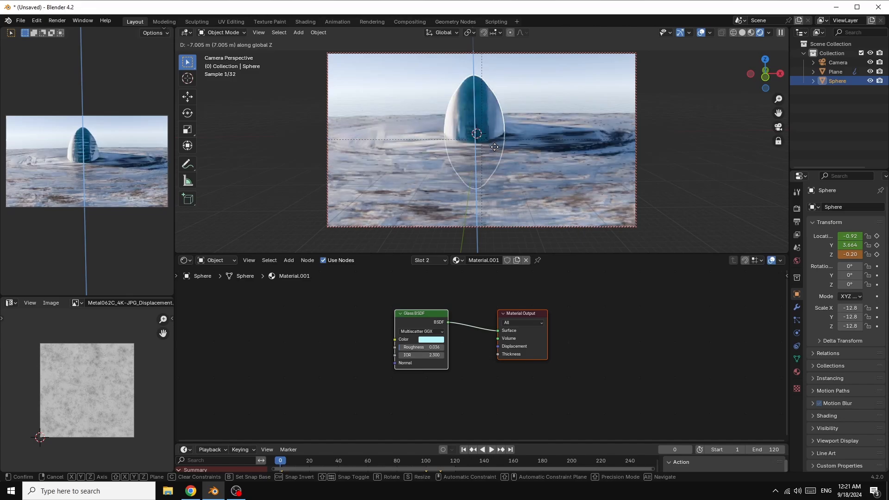
{"action": "left_click", "coordinate": [689, 148]}
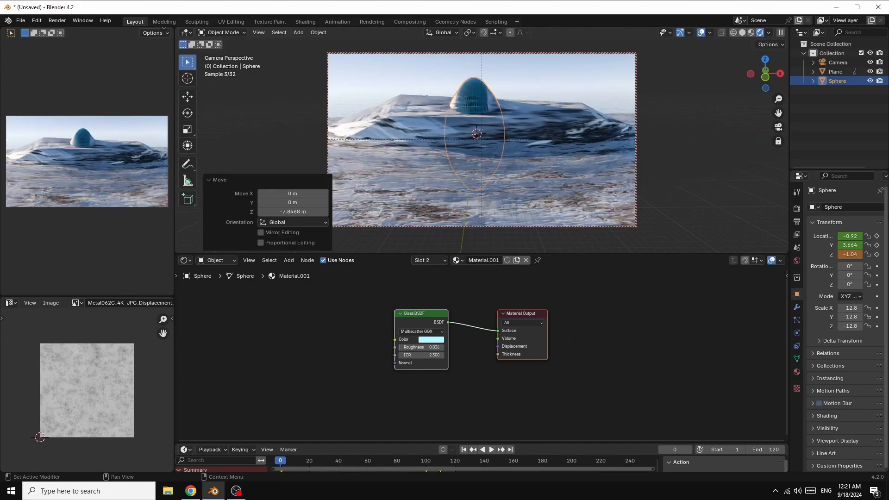
{"action": "right_click", "coordinate": [854, 255]}
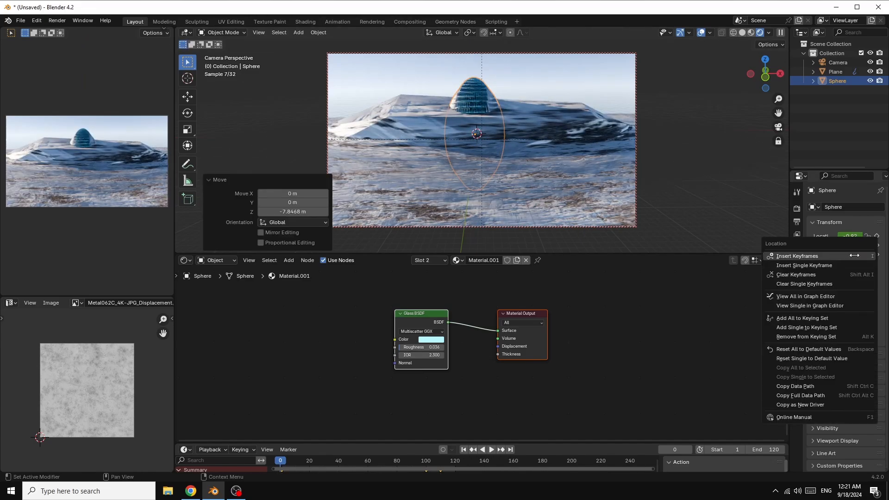
{"action": "left_click", "coordinate": [808, 256]}
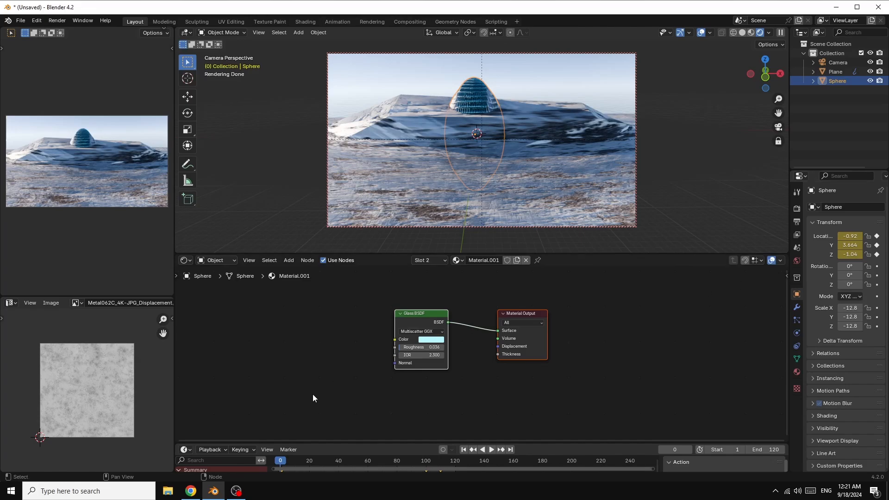
Delete the sphere's location keyframe at frame 0 and move the playhead to frame 1
{"action": "right_click", "coordinate": [838, 255]}
{"action": "left_click", "coordinate": [801, 272]}
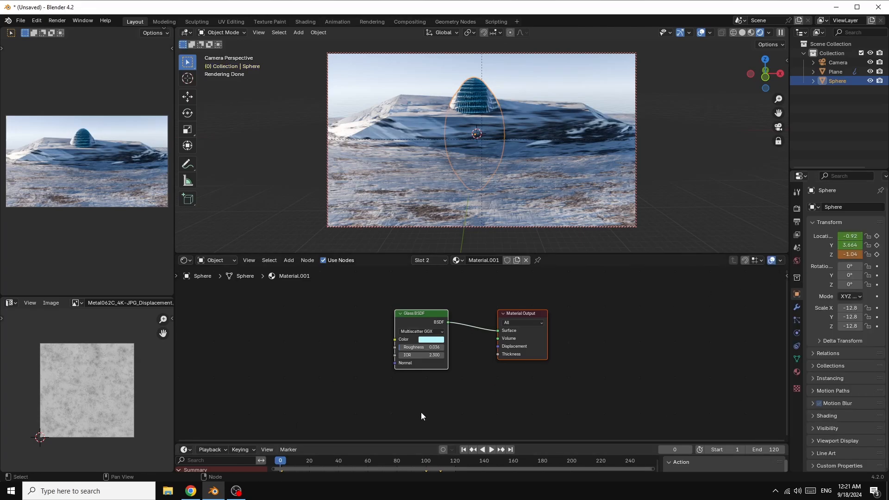
{"action": "left_click", "coordinate": [285, 461]}
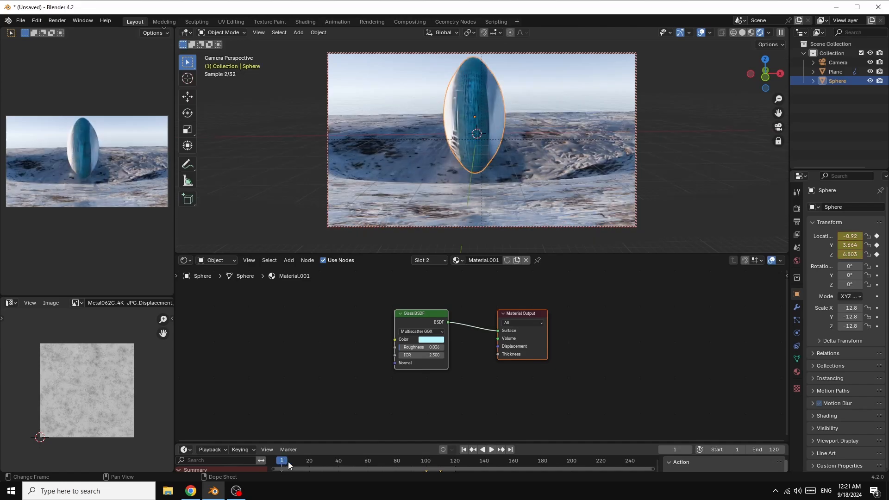
At frame 1, lower the sphere about 7.2 m along global Z and replace its location keyframe
{"action": "right_click", "coordinate": [849, 255]}
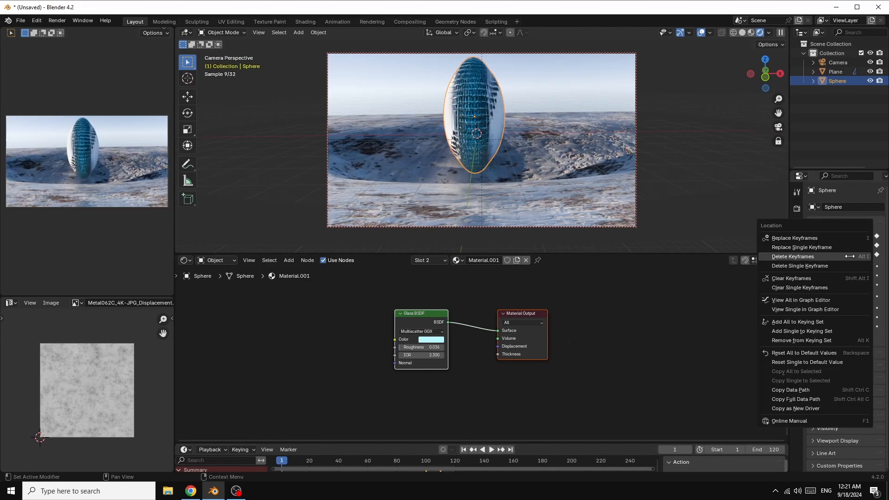
{"action": "left_click", "coordinate": [795, 238]}
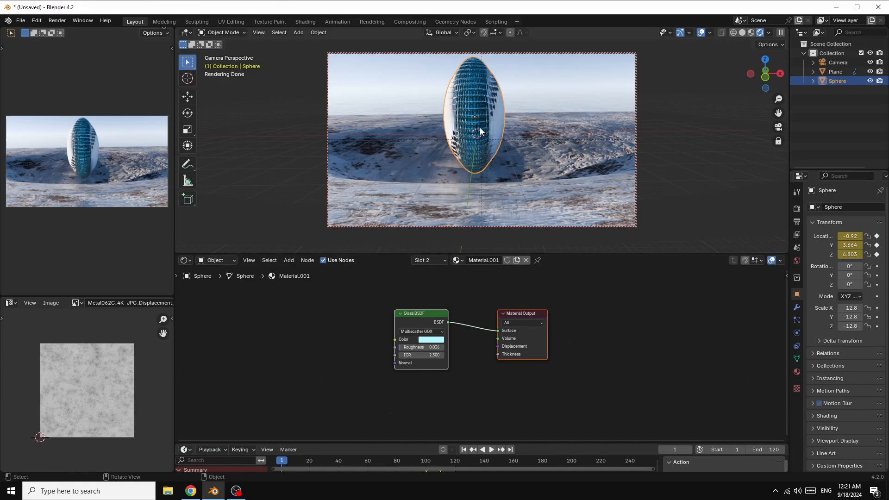
{"action": "key", "text": "g"}
{"action": "key", "text": "z"}
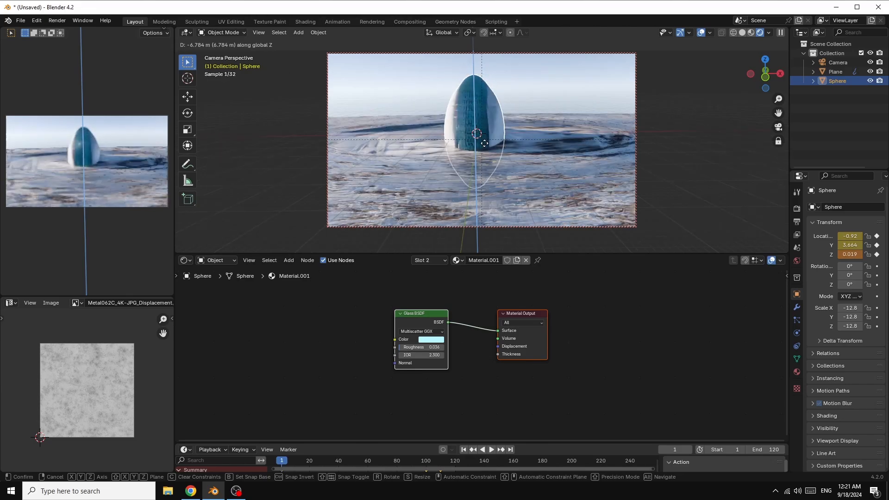
{"action": "left_click", "coordinate": [519, 152]}
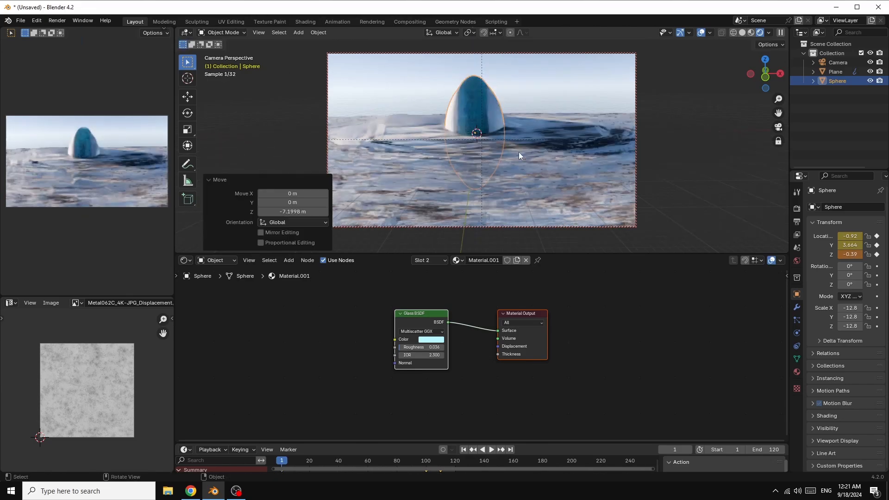
{"action": "right_click", "coordinate": [853, 254]}
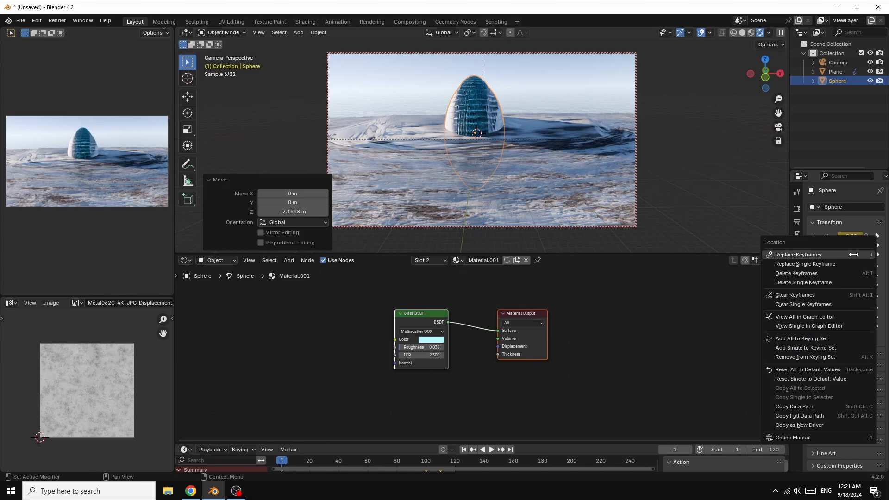
{"action": "left_click", "coordinate": [824, 256]}
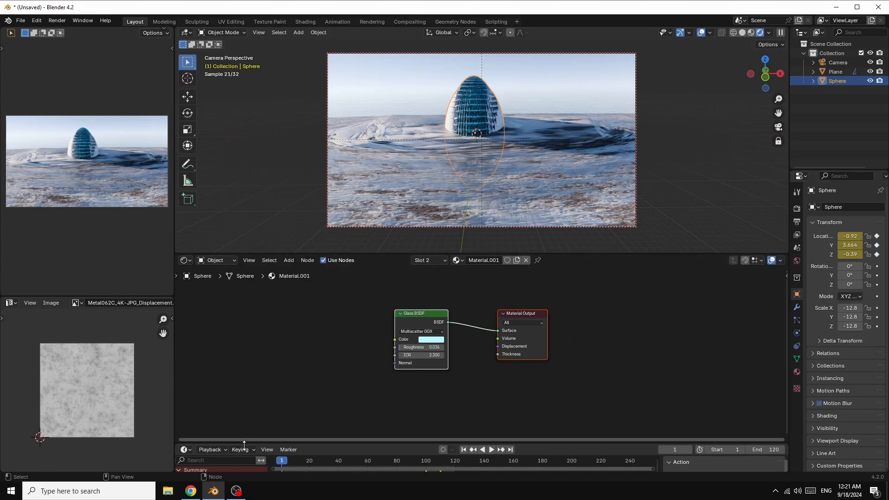
At frame 100, raise the sphere about 6.95 m along global Z and replace its location keyframe
{"action": "left_click_drag", "start_coordinate": [281, 465], "coordinate": [427, 463]}
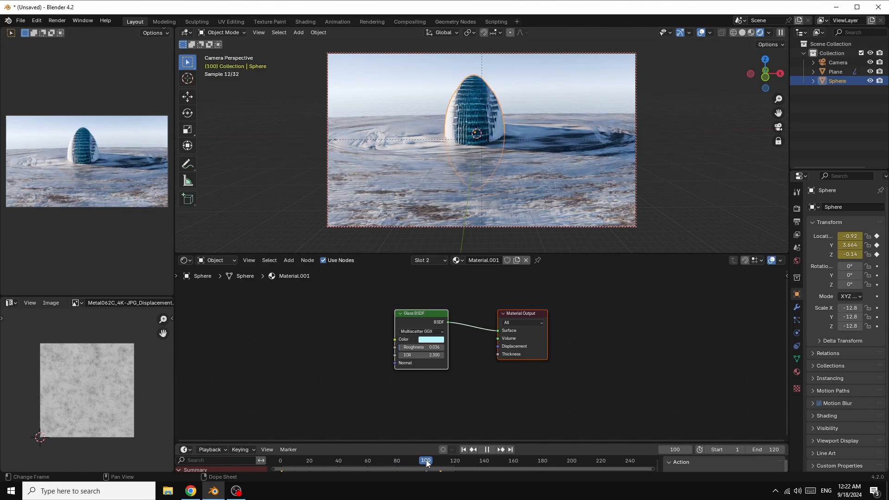
{"action": "key", "text": "space"}
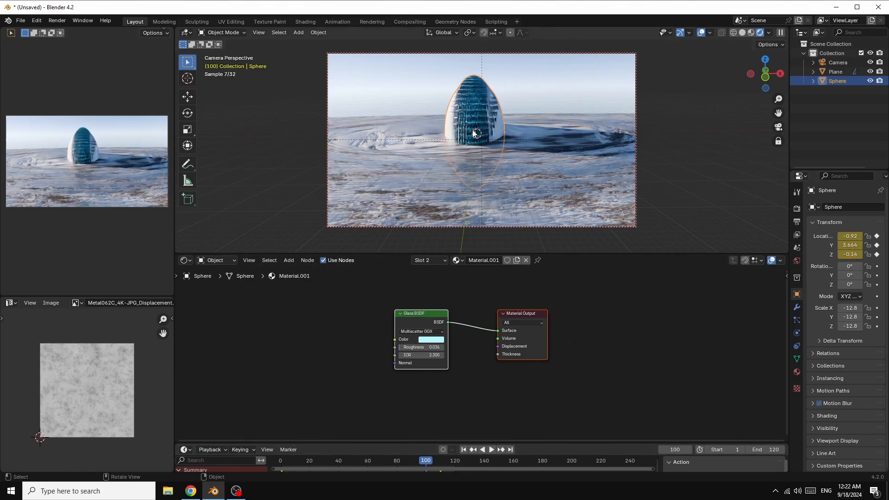
{"action": "key", "text": "g"}
{"action": "key", "text": "z"}
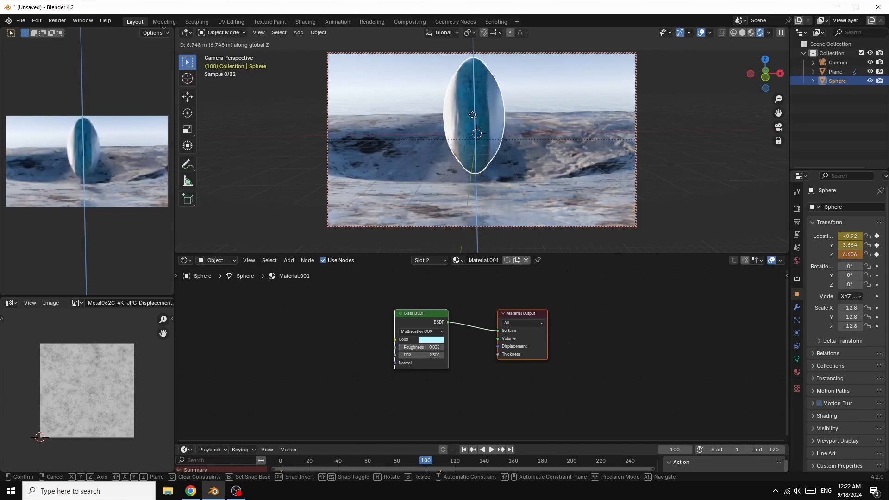
{"action": "left_click", "coordinate": [473, 116]}
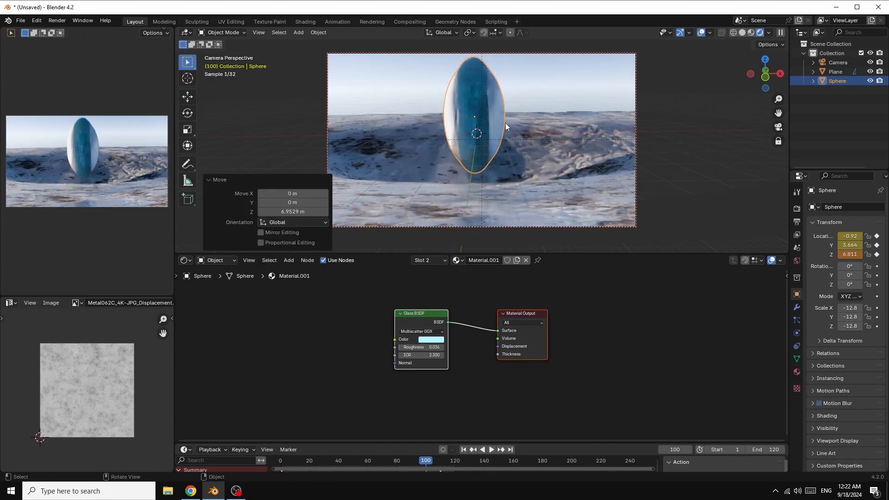
{"action": "right_click", "coordinate": [853, 255]}
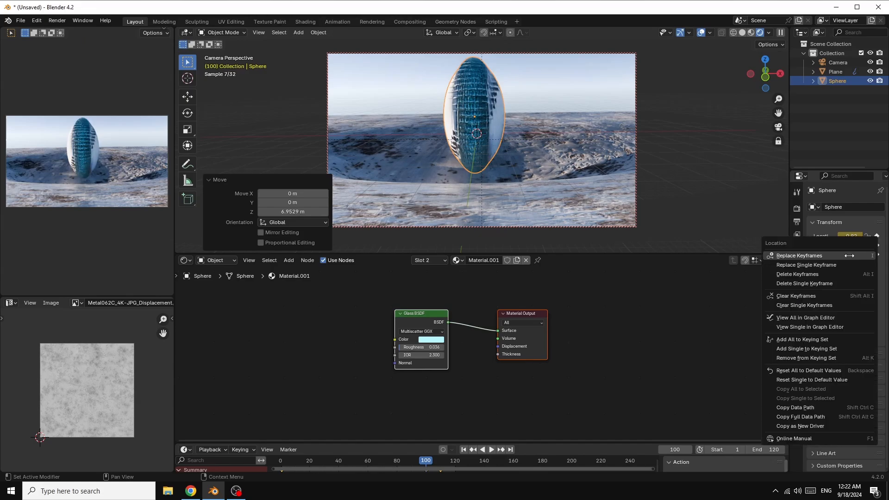
{"action": "left_click", "coordinate": [801, 256]}
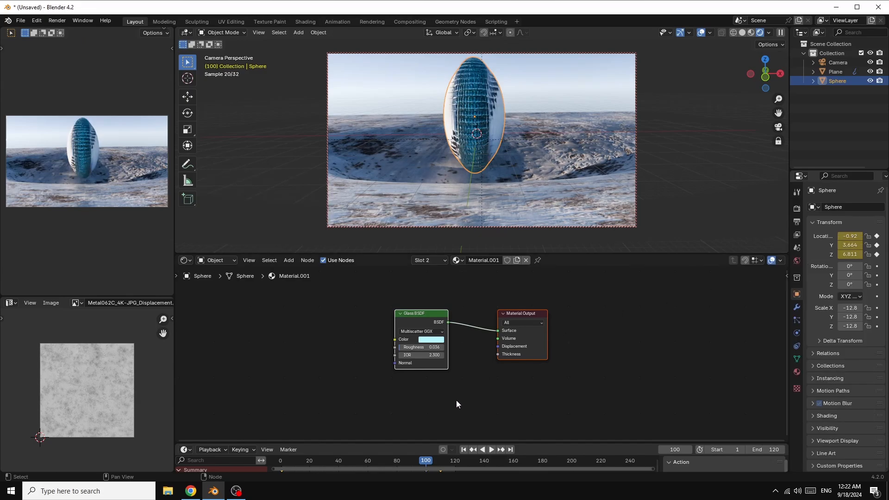
Delete the sphere's location keyframe at frame 110, and play back the animation to check the motion
{"action": "left_click_drag", "start_coordinate": [432, 462], "coordinate": [441, 463]}
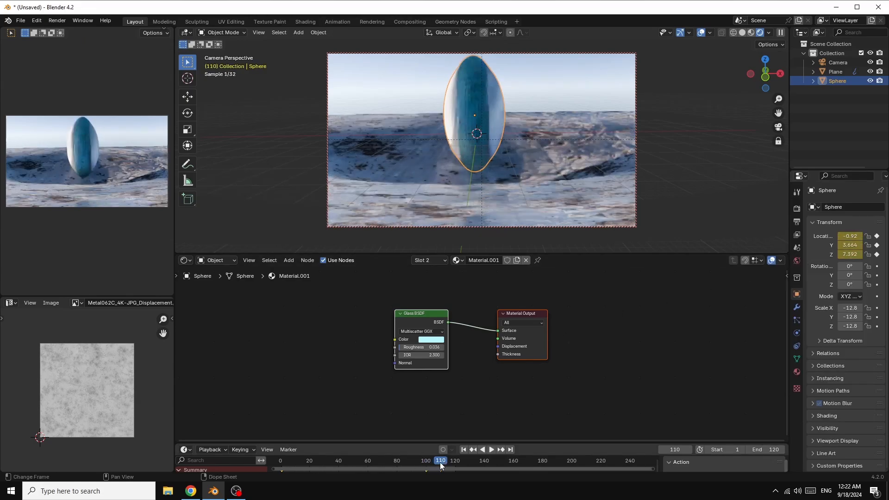
{"action": "right_click", "coordinate": [853, 255]}
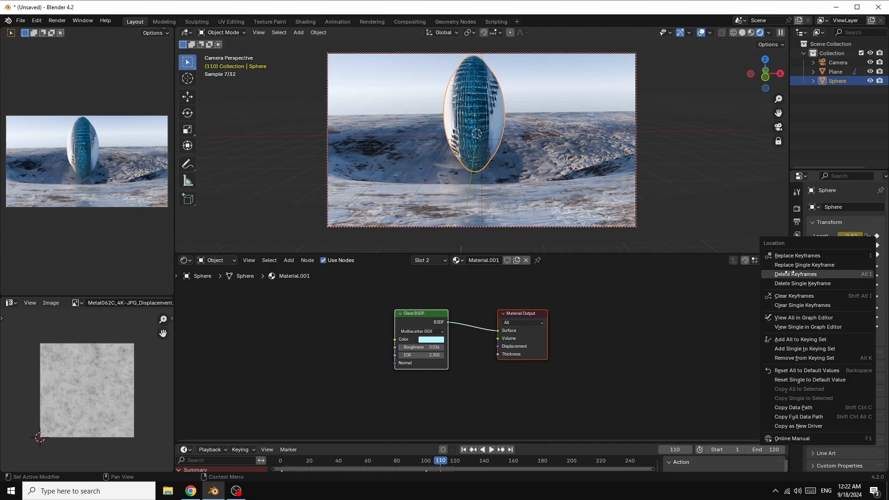
{"action": "left_click", "coordinate": [809, 275]}
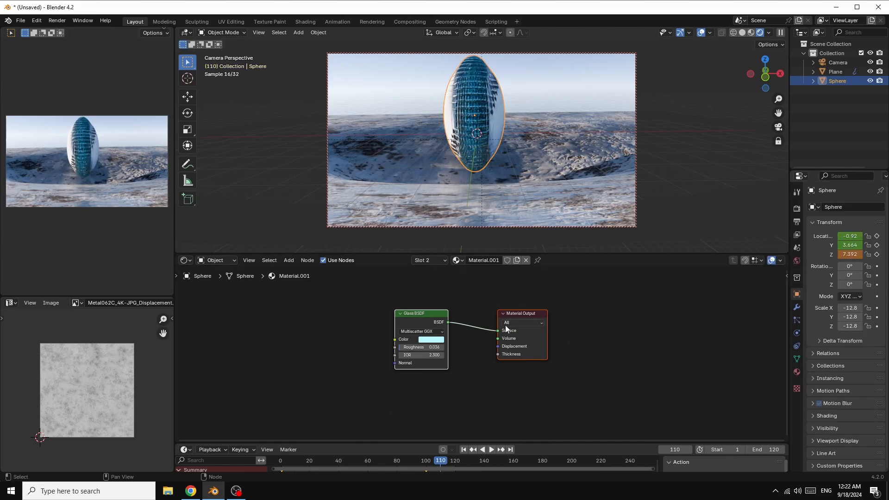
{"action": "left_click", "coordinate": [492, 449]}
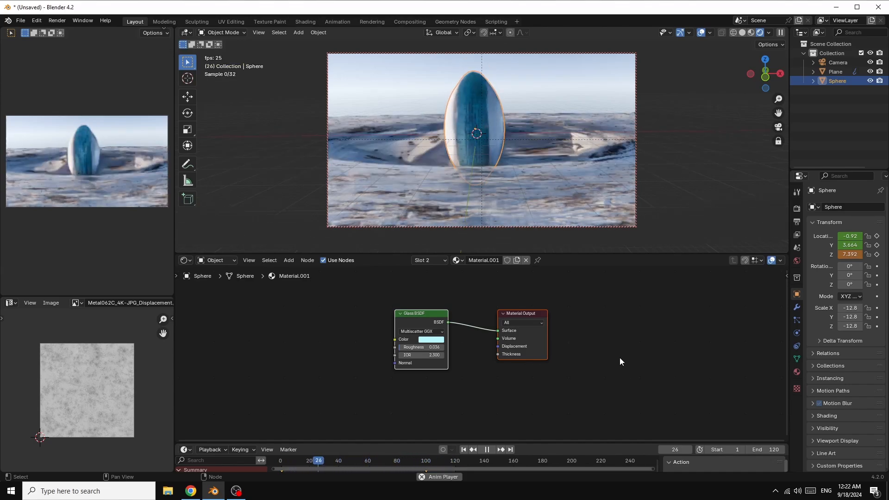
{"action": "left_click", "coordinate": [488, 449]}
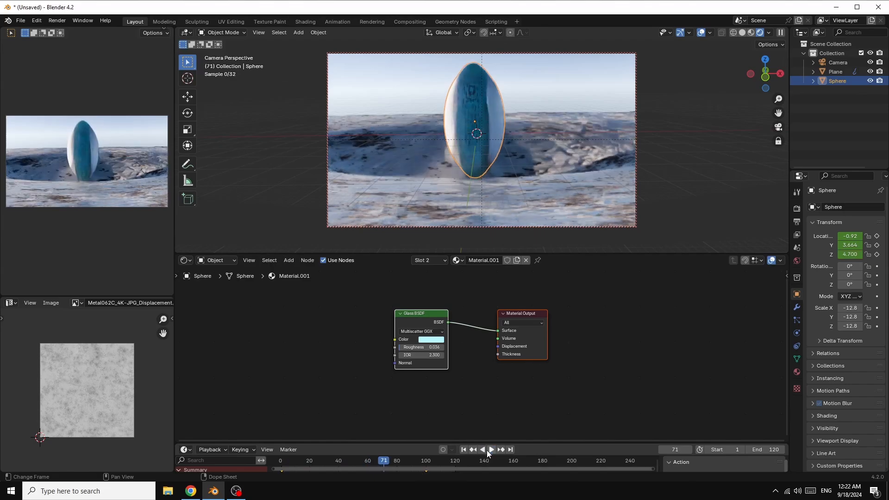
Render a still image of the animation's last frame, 120, and inspect it while it renders
{"action": "left_click", "coordinate": [512, 450]}
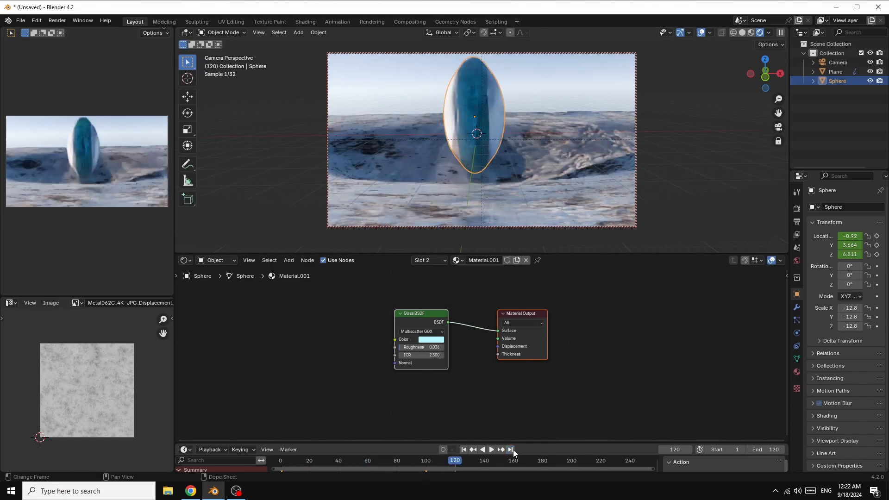
{"action": "left_click", "coordinate": [57, 20]}
{"action": "left_click", "coordinate": [53, 21]}
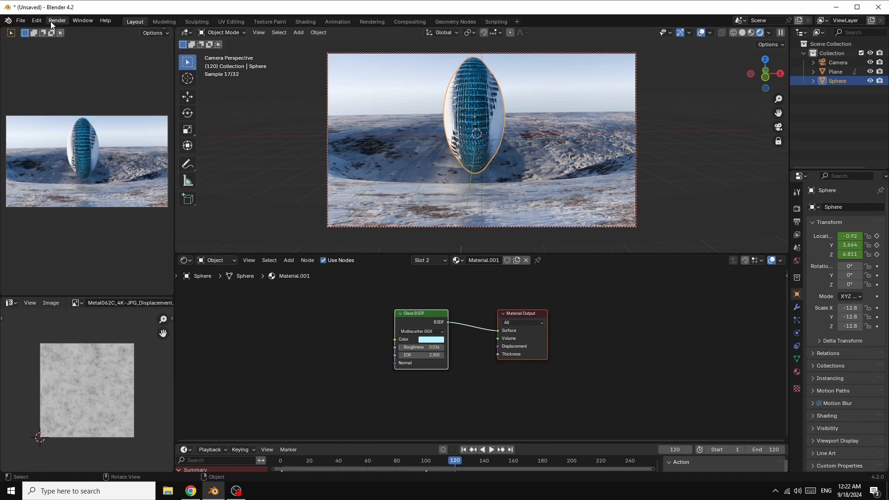
{"action": "left_click", "coordinate": [59, 21]}
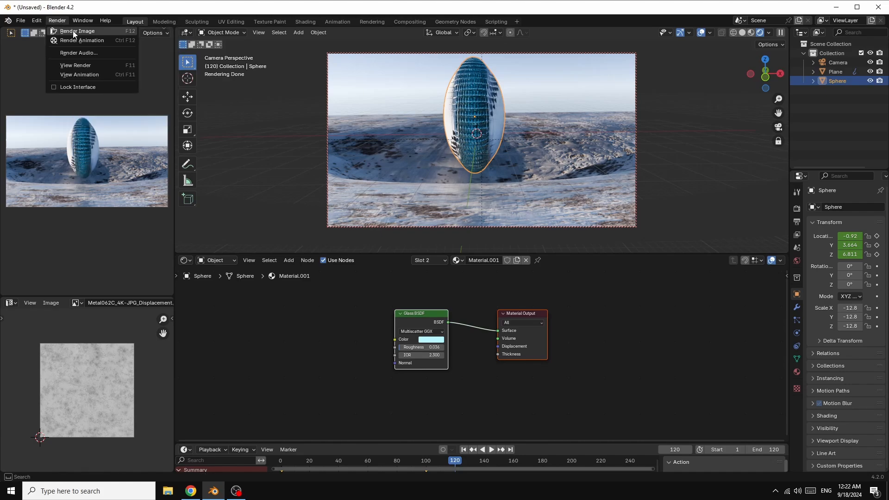
{"action": "left_click", "coordinate": [74, 32]}
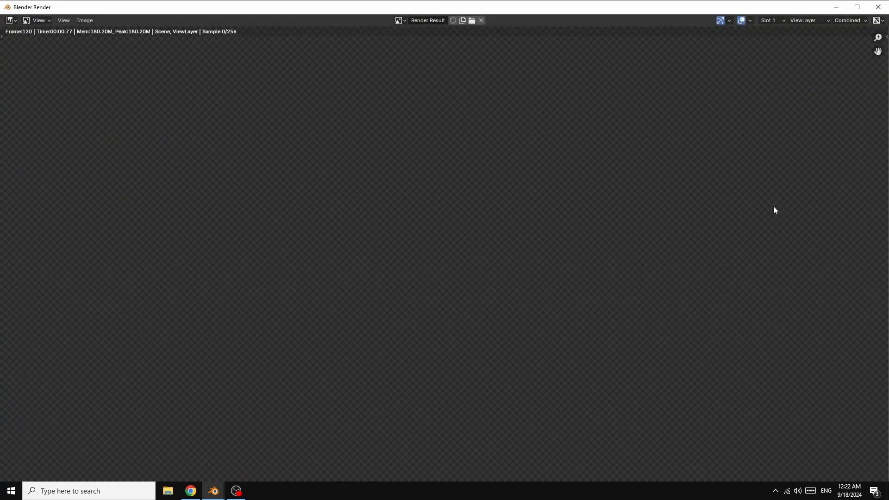
{"action": "scroll", "coordinate": [785, 189], "scroll_direction": "up", "scroll_amount": 1}
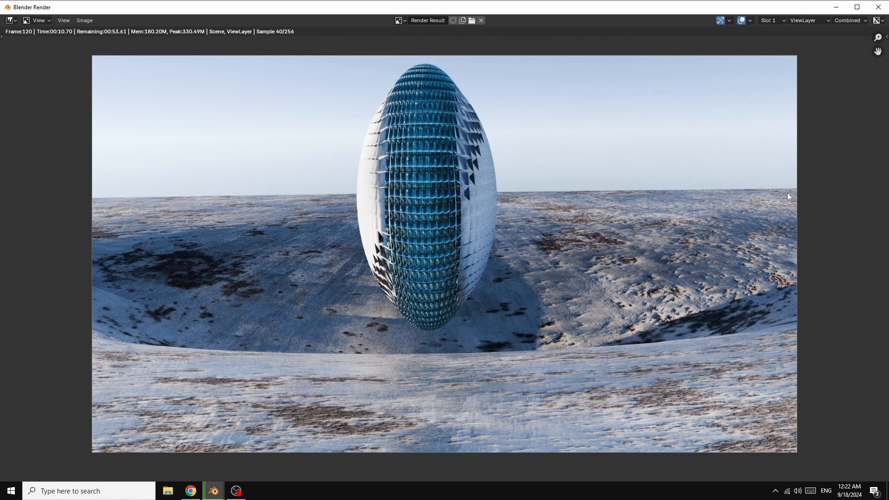
{"action": "scroll", "coordinate": [751, 234], "scroll_direction": "down", "scroll_amount": 1}
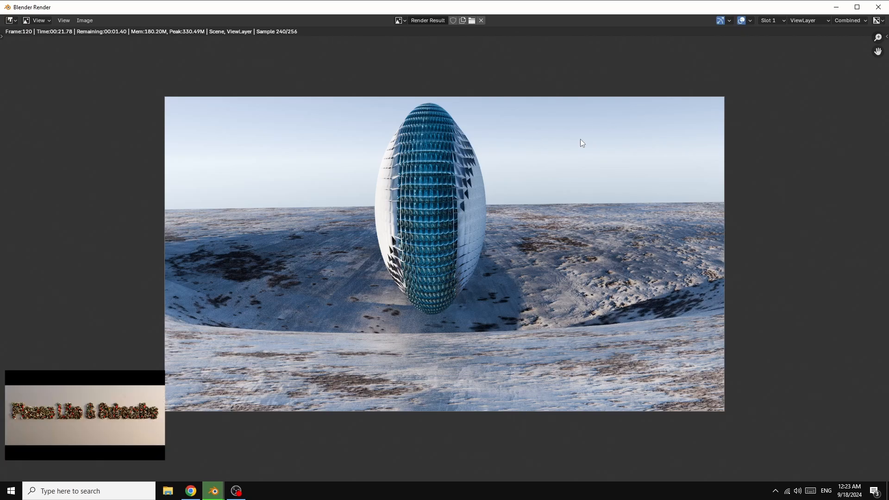
Switch to Chrome and look over the HDRI, texture and model categories on the Poly Haven homepage
{"action": "left_click", "coordinate": [213, 491]}
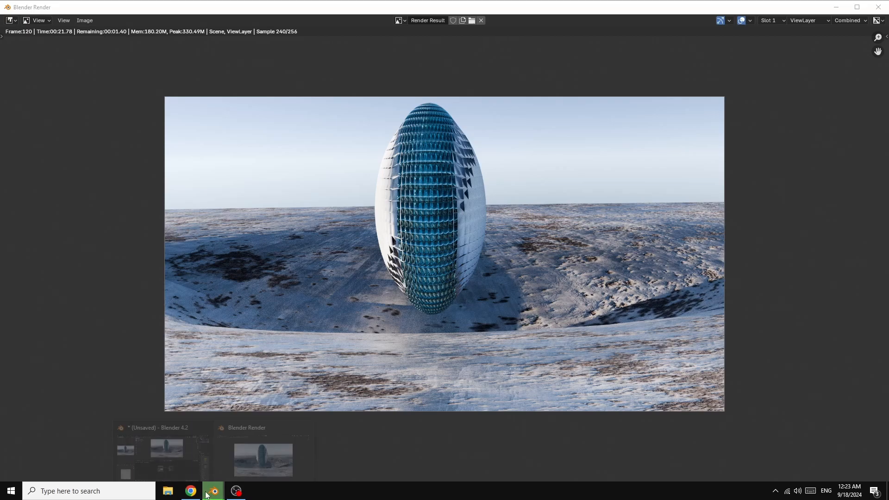
{"action": "left_click", "coordinate": [165, 449]}
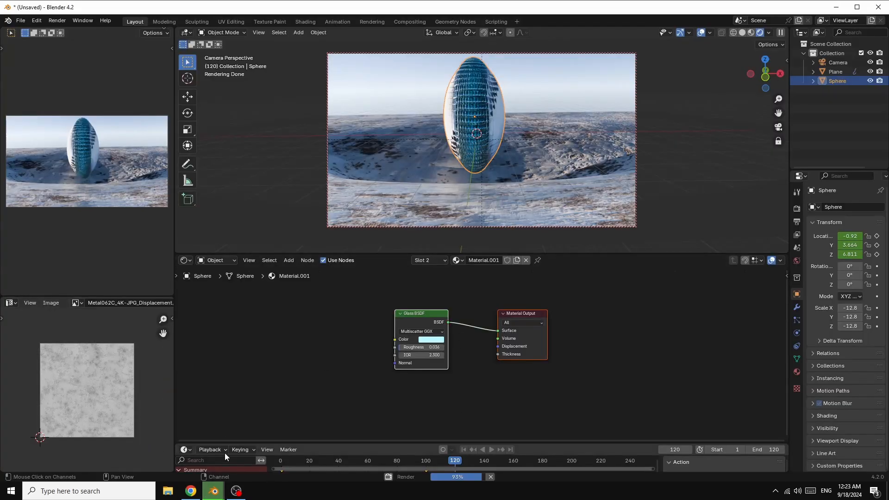
{"action": "left_click", "coordinate": [191, 491]}
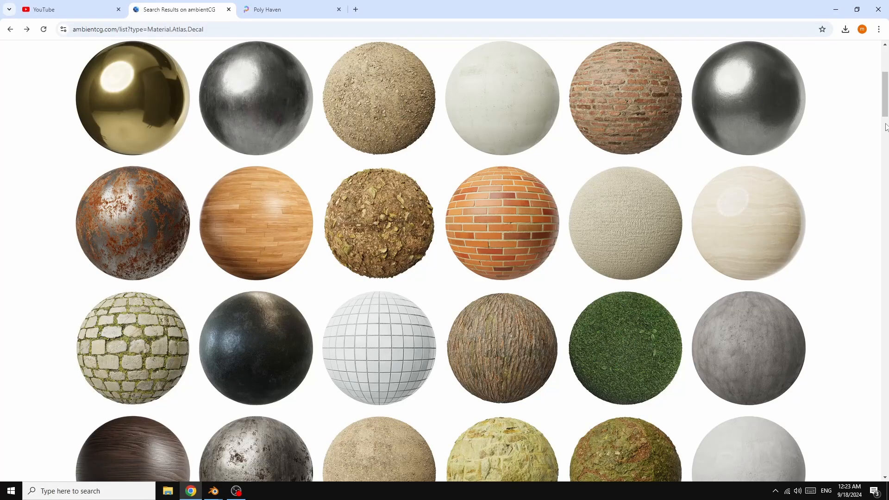
{"action": "left_click", "coordinate": [277, 11]}
{"action": "scroll", "coordinate": [532, 248], "scroll_direction": "down", "scroll_amount": 5}
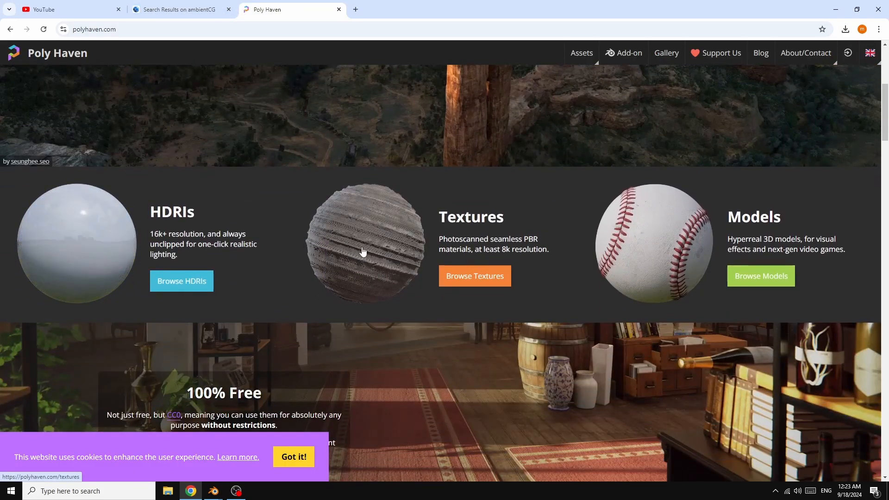
Browse the PBR materials and the HDRIs on the ambientCG website
{"action": "left_click", "coordinate": [179, 11]}
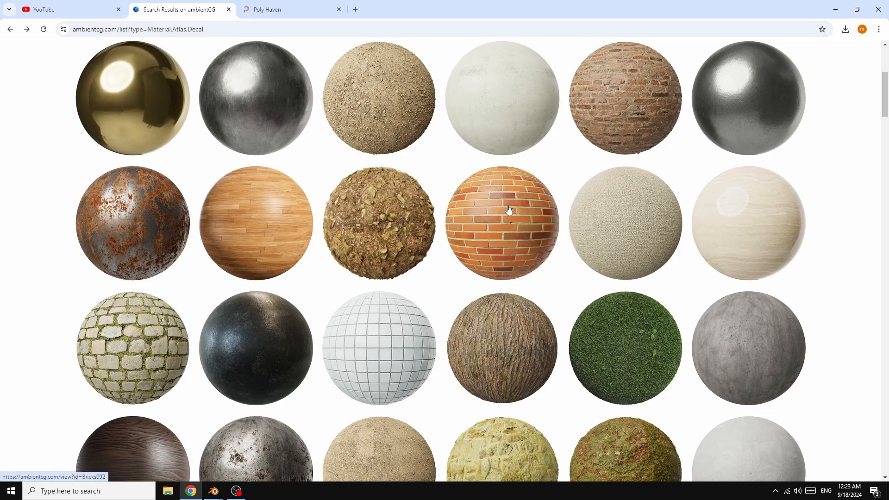
{"action": "scroll", "coordinate": [841, 252], "scroll_direction": "down", "scroll_amount": 2}
{"action": "scroll", "coordinate": [841, 253], "scroll_direction": "down", "scroll_amount": 14}
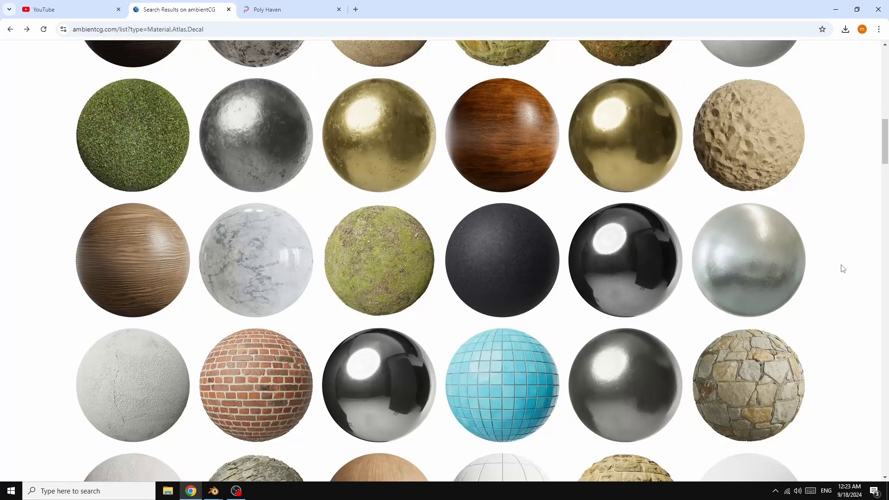
{"action": "scroll", "coordinate": [841, 272], "scroll_direction": "up", "scroll_amount": 16}
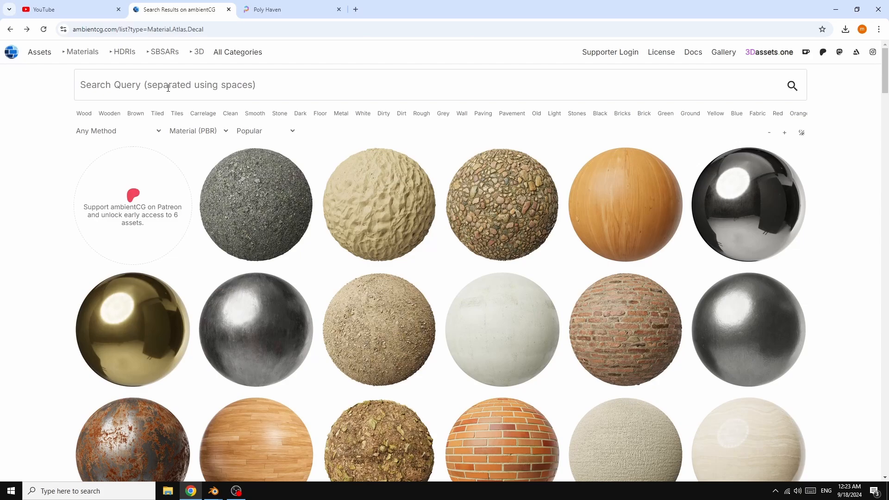
{"action": "left_click", "coordinate": [125, 52]}
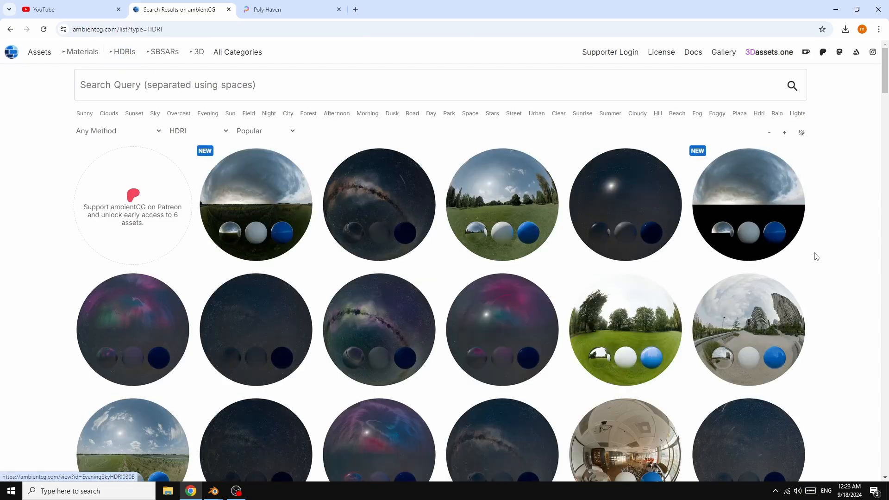
{"action": "scroll", "coordinate": [815, 255], "scroll_direction": "down", "scroll_amount": 6}
{"action": "scroll", "coordinate": [817, 256], "scroll_direction": "down", "scroll_amount": 14}
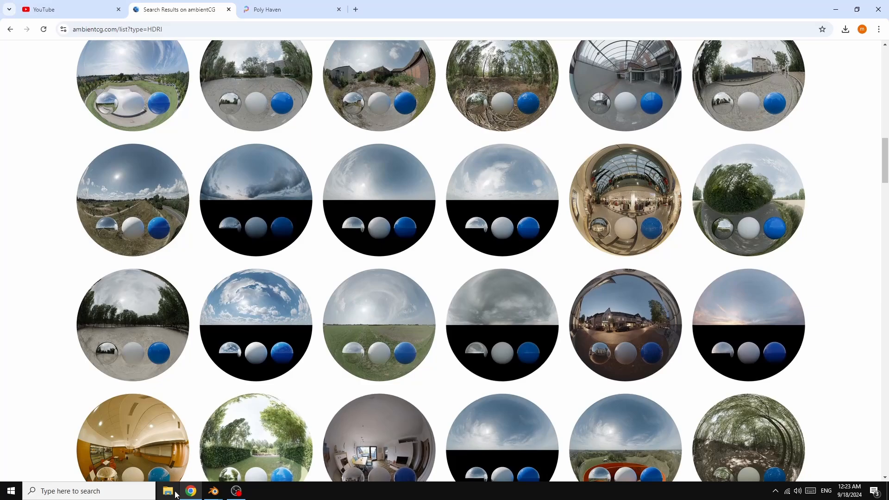
Switch back to Blender's render window and examine the frame 120 render up close
{"action": "left_click", "coordinate": [214, 491]}
{"action": "left_click", "coordinate": [262, 459]}
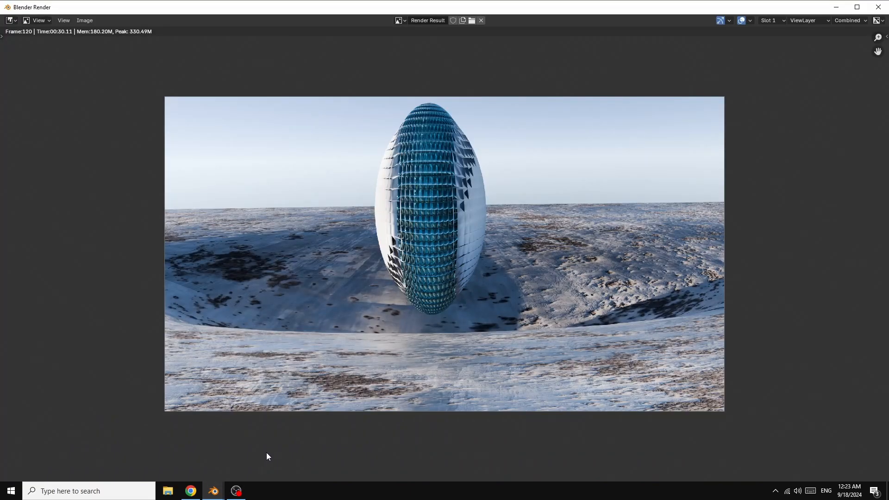
{"action": "scroll", "coordinate": [808, 295], "scroll_direction": "up", "scroll_amount": 1}
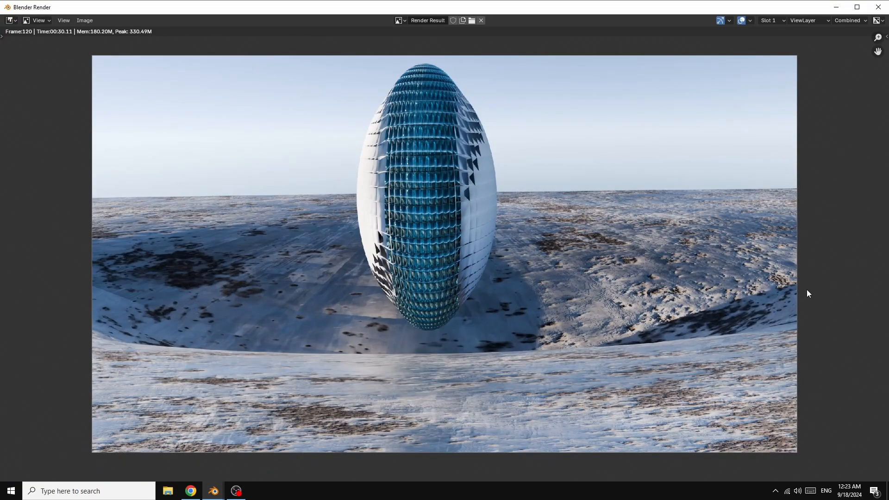